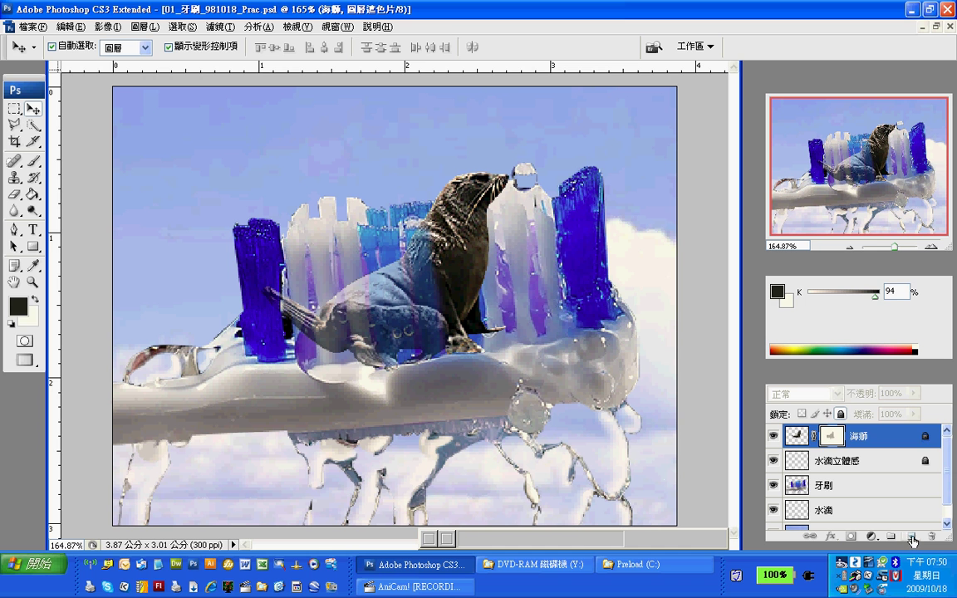
Add a new empty layer above the 海獅 layer, keeping the background layer in its original position
{"action": "left_click", "coordinate": [911, 537]}
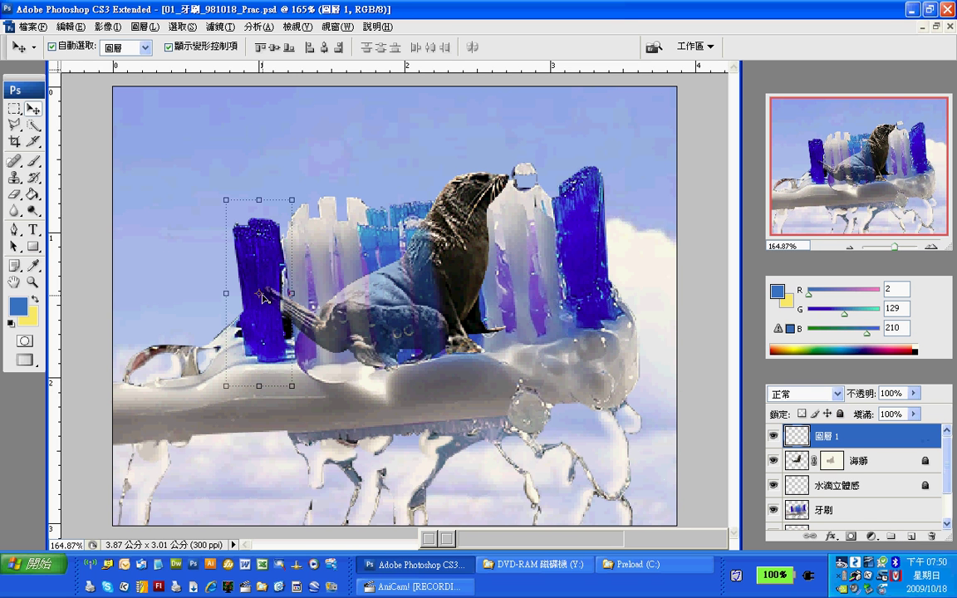
{"action": "left_click_drag", "start_coordinate": [287, 213], "coordinate": [293, 208]}
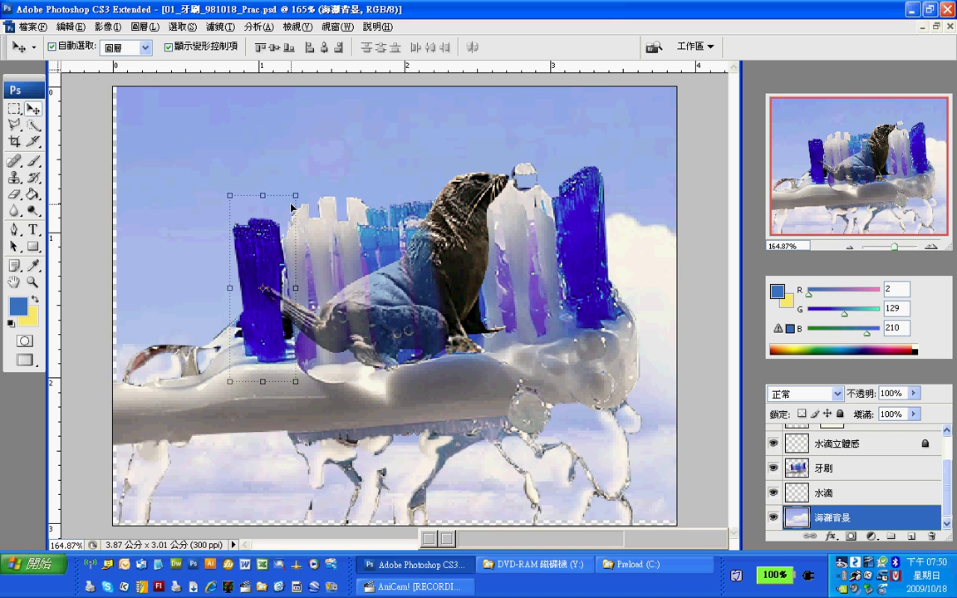
{"action": "key", "text": "ctrl+z"}
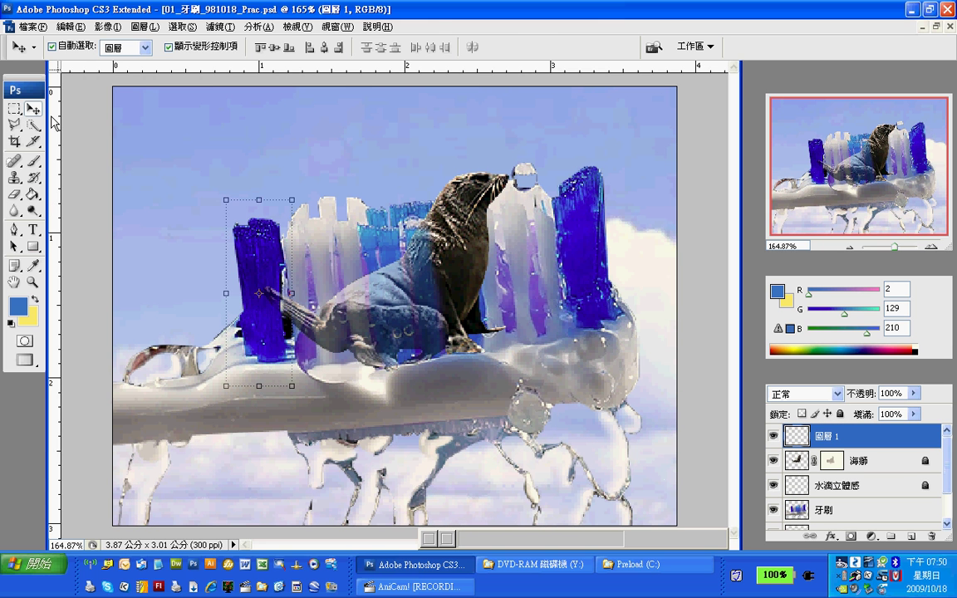
Draw a very narrow vertical rectangular selection across the sea lion's body, from its belly up to the blue bristle tops
{"action": "left_click", "coordinate": [15, 109]}
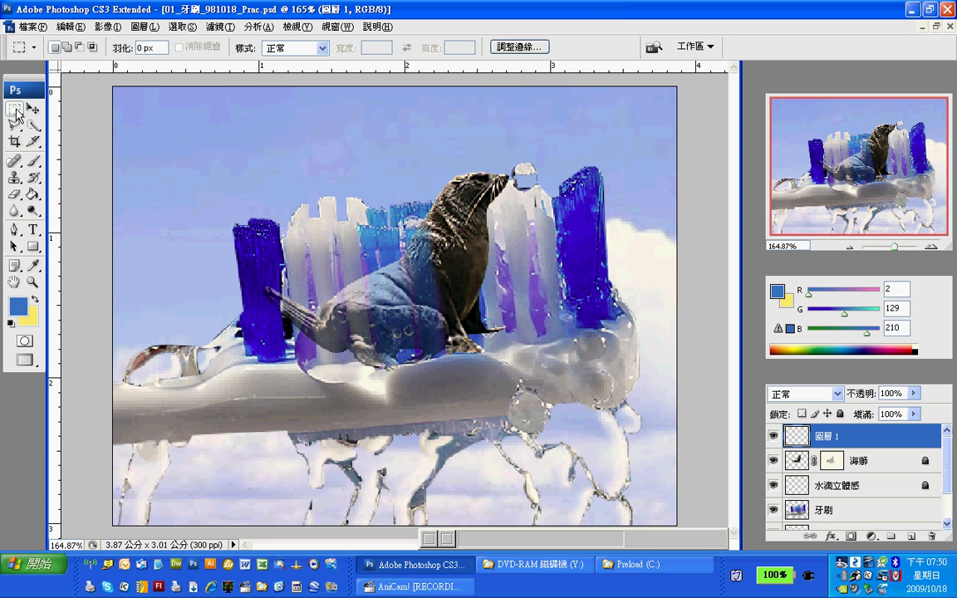
{"action": "right_click", "coordinate": [17, 114]}
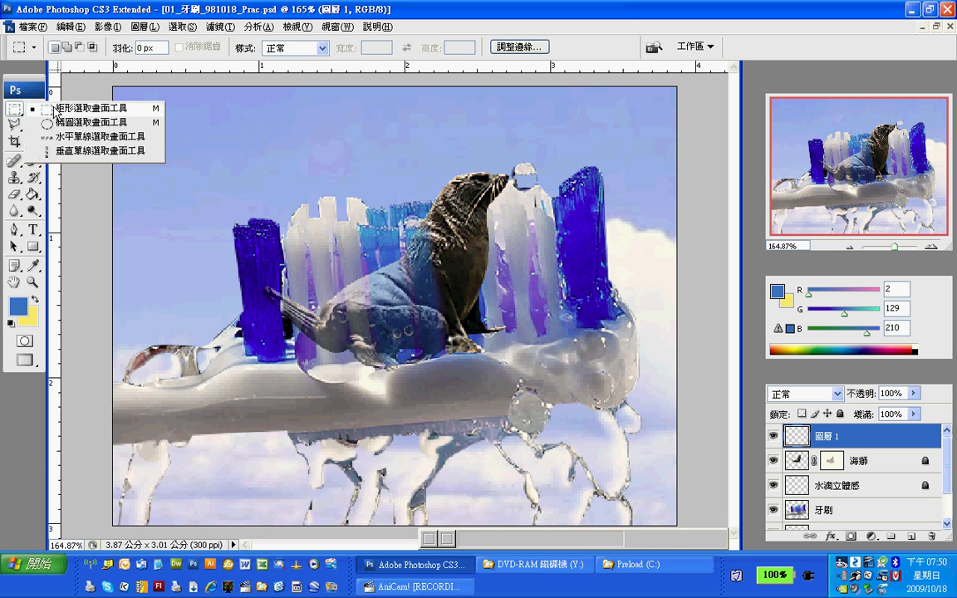
{"action": "left_click", "coordinate": [58, 109]}
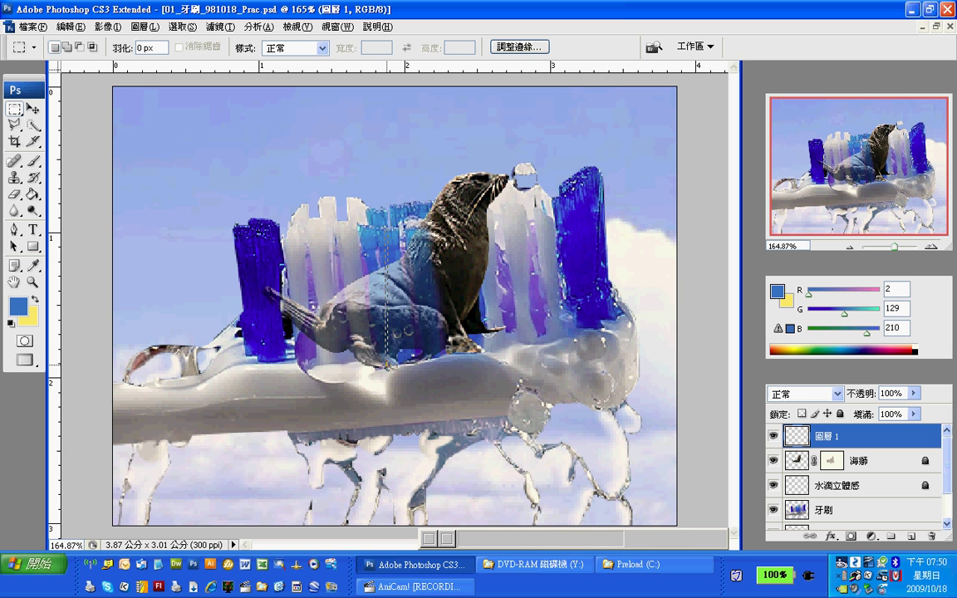
{"action": "left_click_drag", "start_coordinate": [387, 366], "coordinate": [384, 229]}
Sample dark blue (RGB 0, 5, 149) from the leftmost bristle and fill the narrow selection with it
{"action": "left_click", "coordinate": [34, 266]}
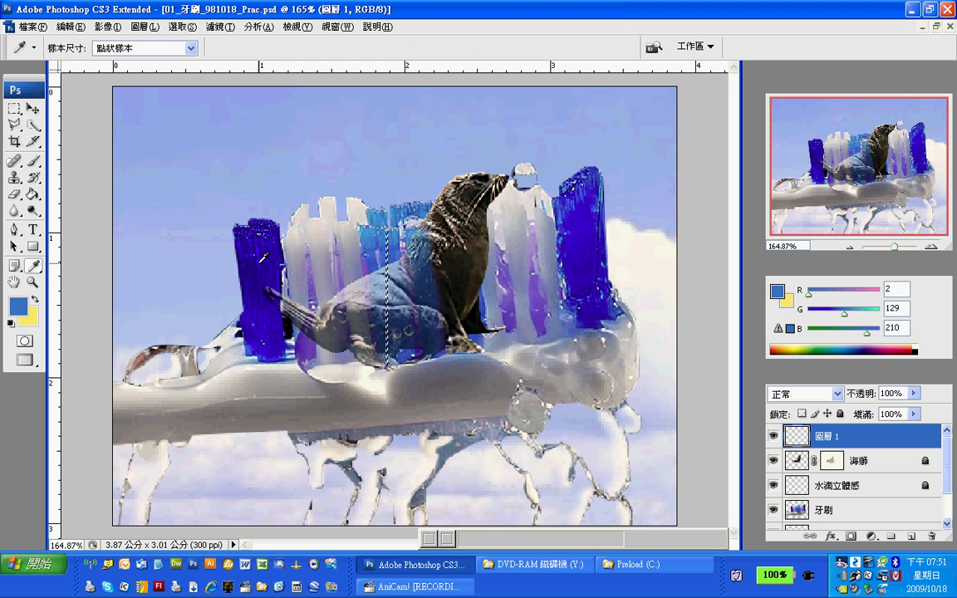
{"action": "left_click", "coordinate": [264, 260]}
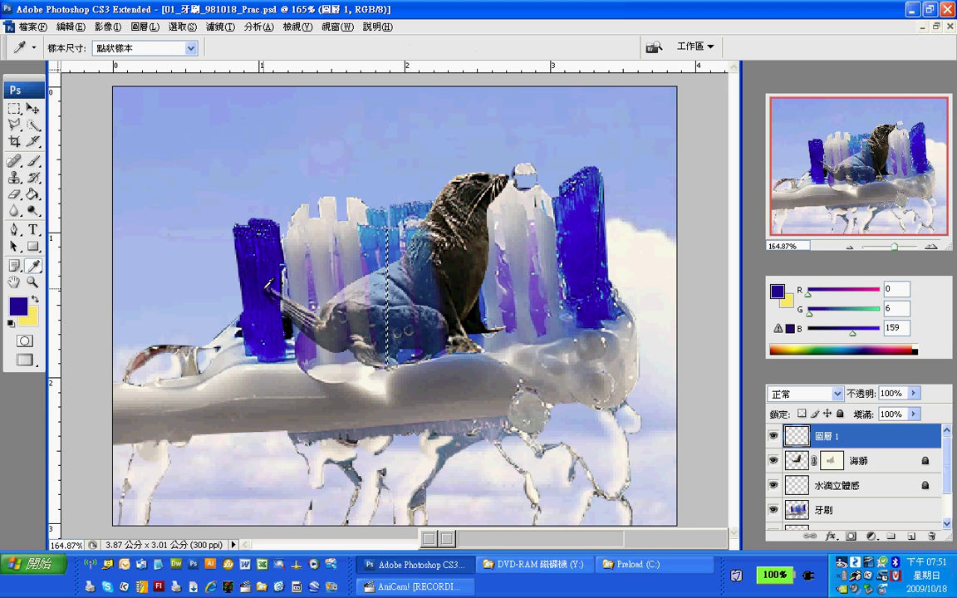
{"action": "left_click", "coordinate": [264, 274]}
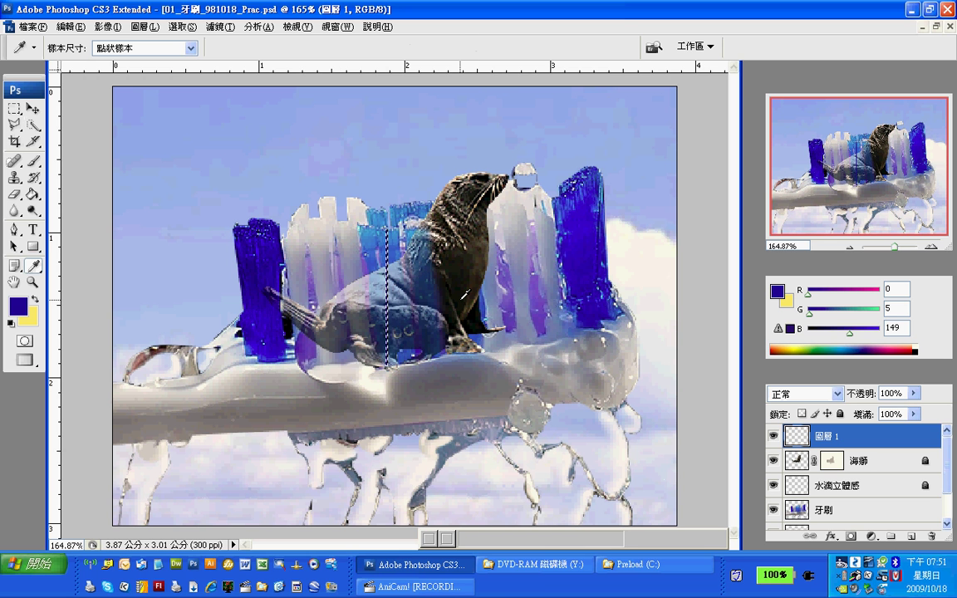
Remove the selection around the dark blue strip and make the strip's layer 圖層 1 active
{"action": "key", "text": "z"}
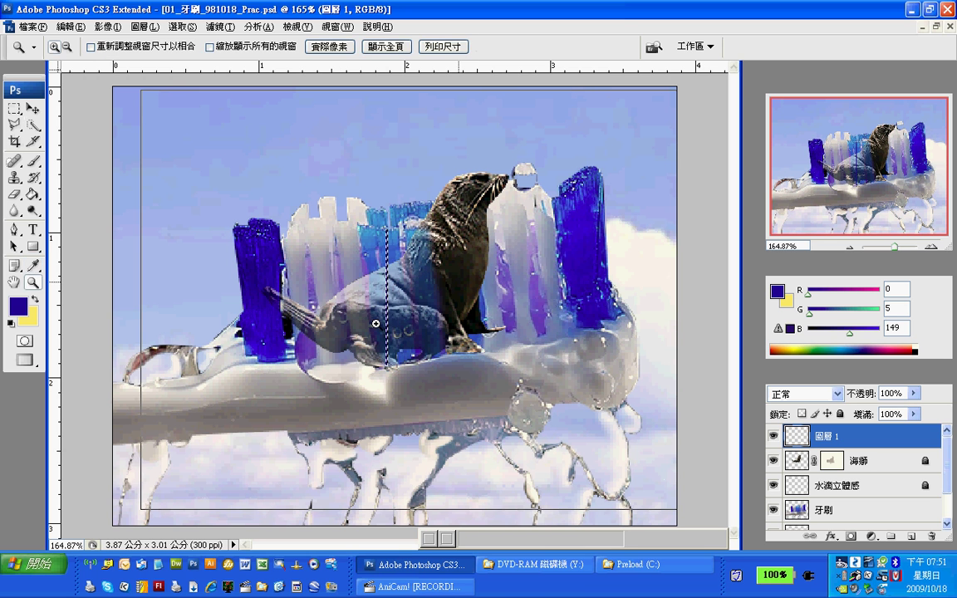
{"action": "left_click", "coordinate": [388, 331]}
{"action": "left_click", "coordinate": [388, 331]}
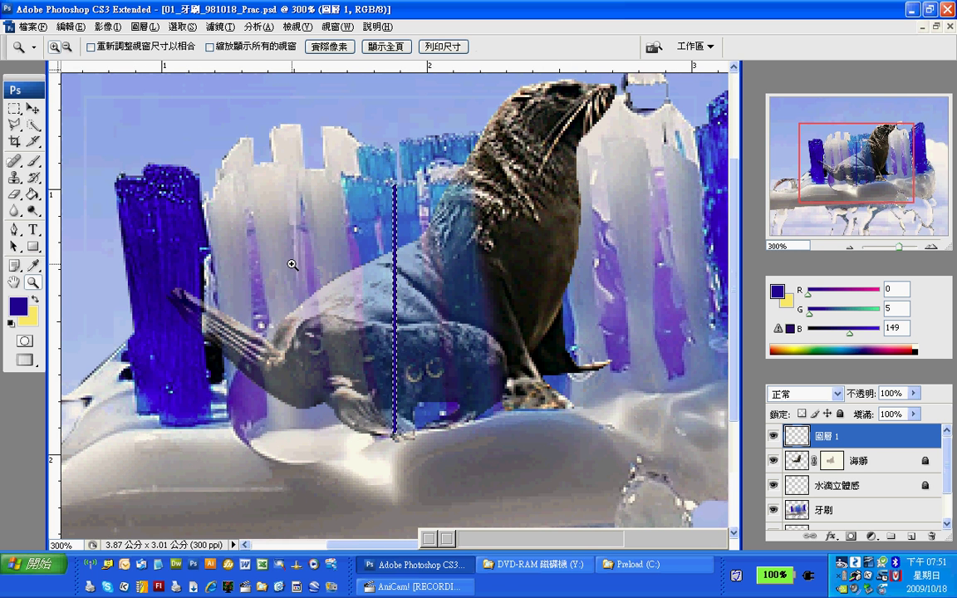
{"action": "left_click", "coordinate": [32, 108]}
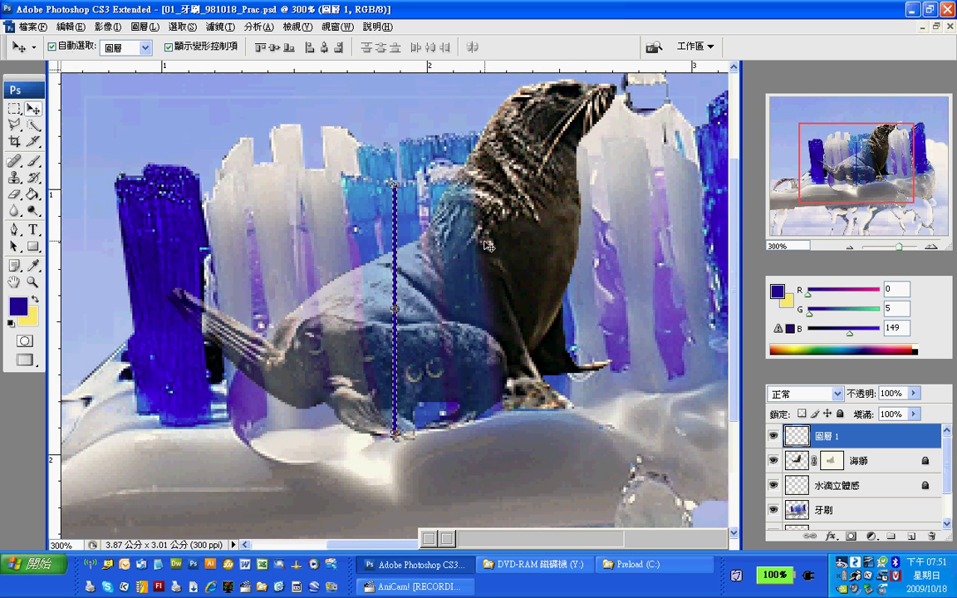
{"action": "left_click", "coordinate": [486, 283]}
{"action": "key", "text": "ctrl+d"}
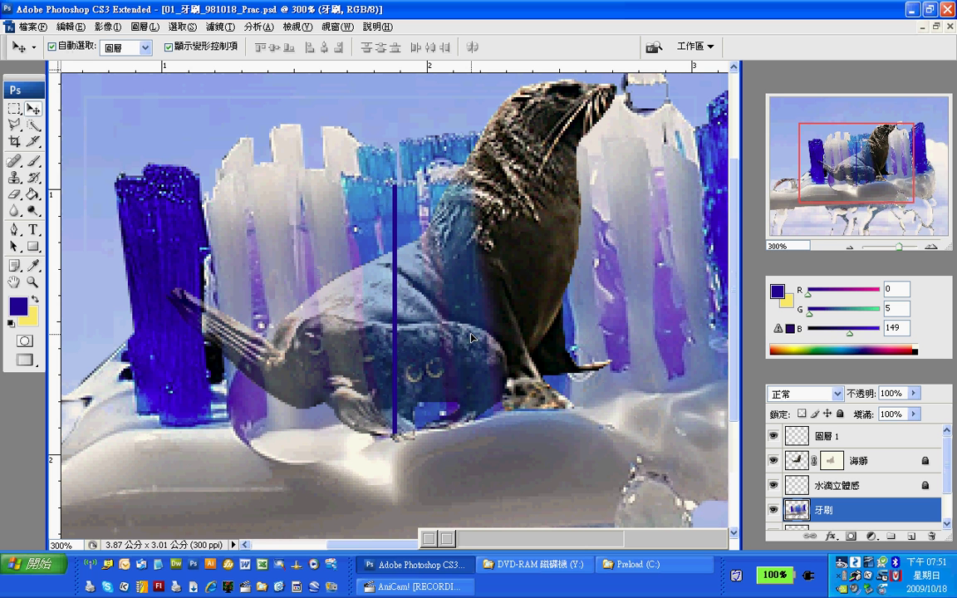
{"action": "left_click", "coordinate": [396, 257]}
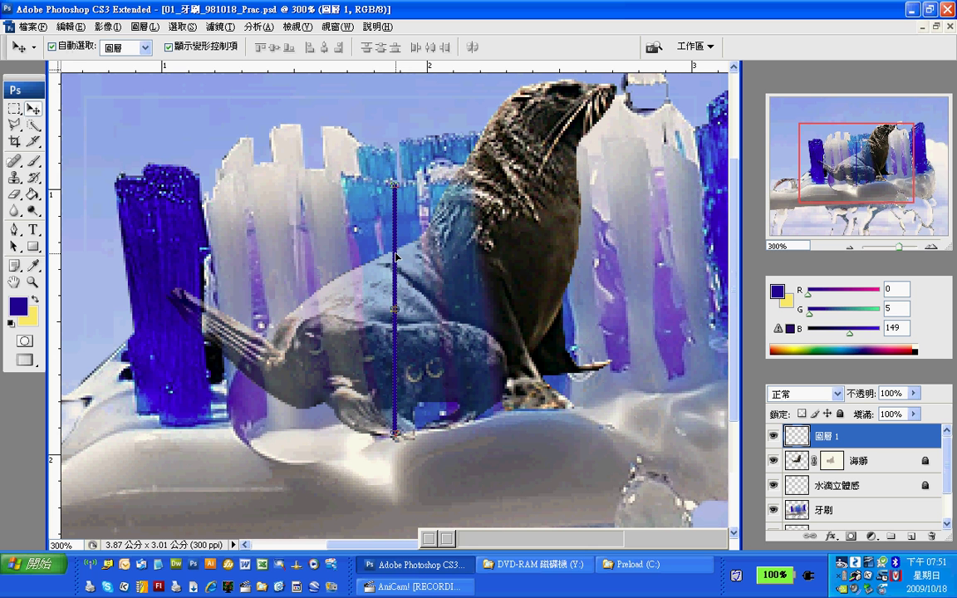
Sample the lighter blue (RGB 0, 143, 214) from the blue bristle behind the sea lion and recolour the strip with the Paint Bucket
{"action": "left_click", "coordinate": [33, 266]}
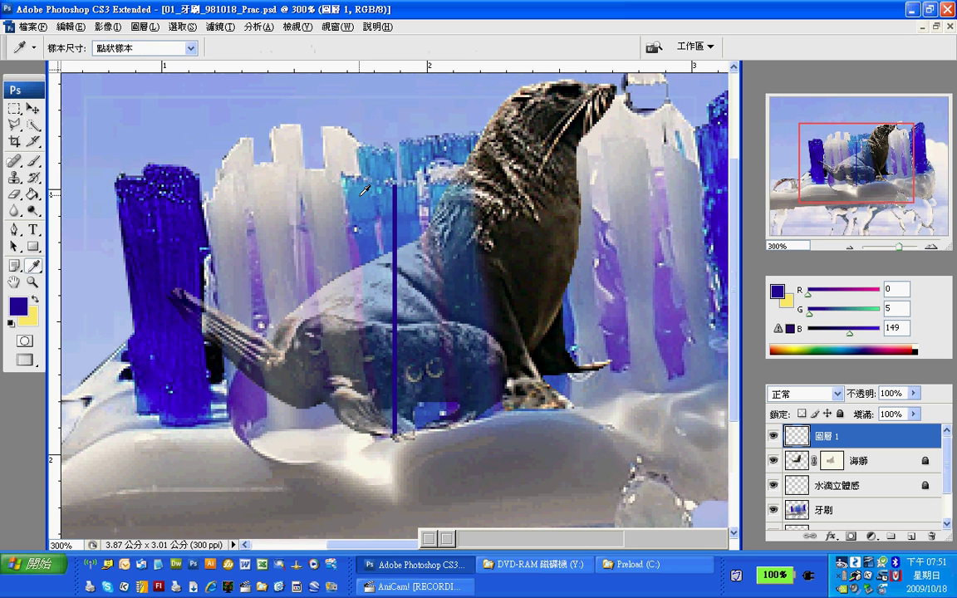
{"action": "left_click", "coordinate": [362, 193]}
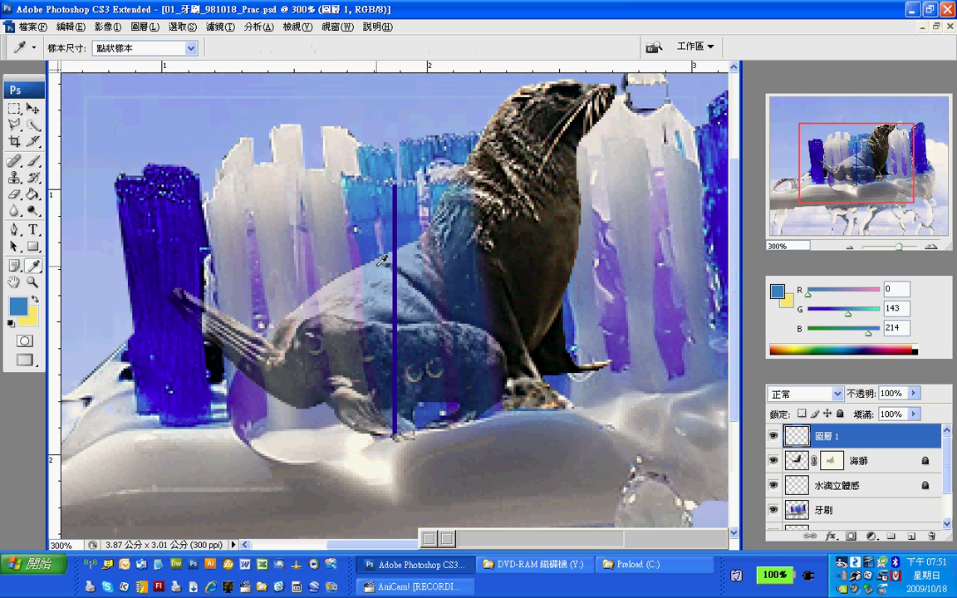
{"action": "key", "text": "alt+BackSpace"}
{"action": "key", "text": "ctrl+z"}
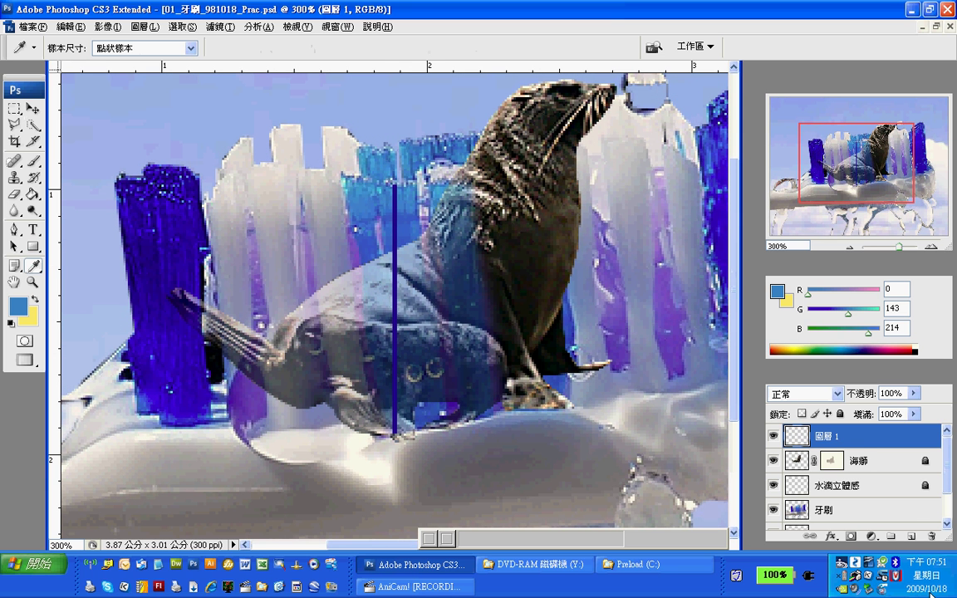
{"action": "left_click", "coordinate": [33, 108]}
{"action": "key", "text": "g"}
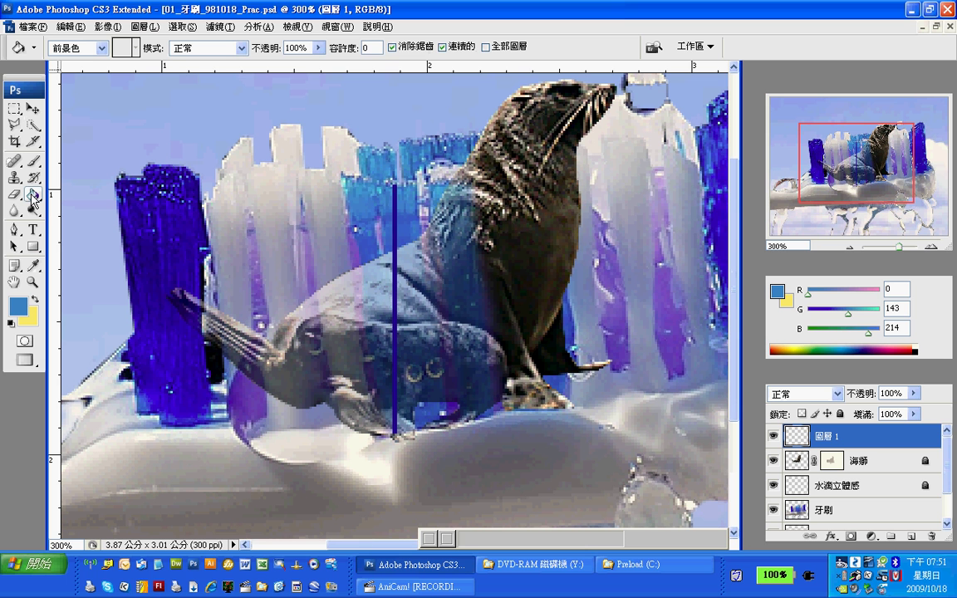
{"action": "left_click", "coordinate": [392, 238]}
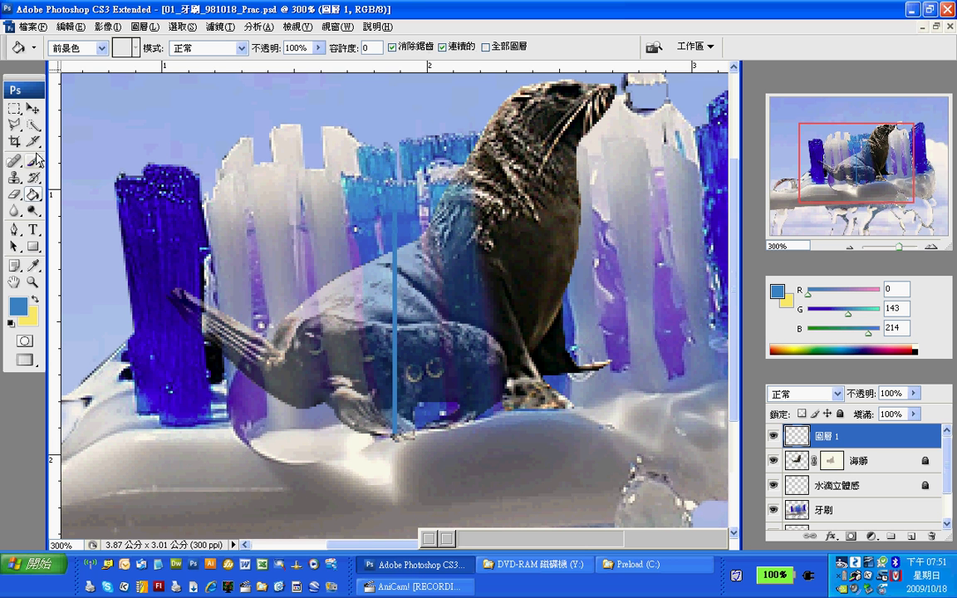
Add a layer mask to the strip's layer and dab the strip's upper end with the Brush at 86% opacity
{"action": "left_click", "coordinate": [852, 537]}
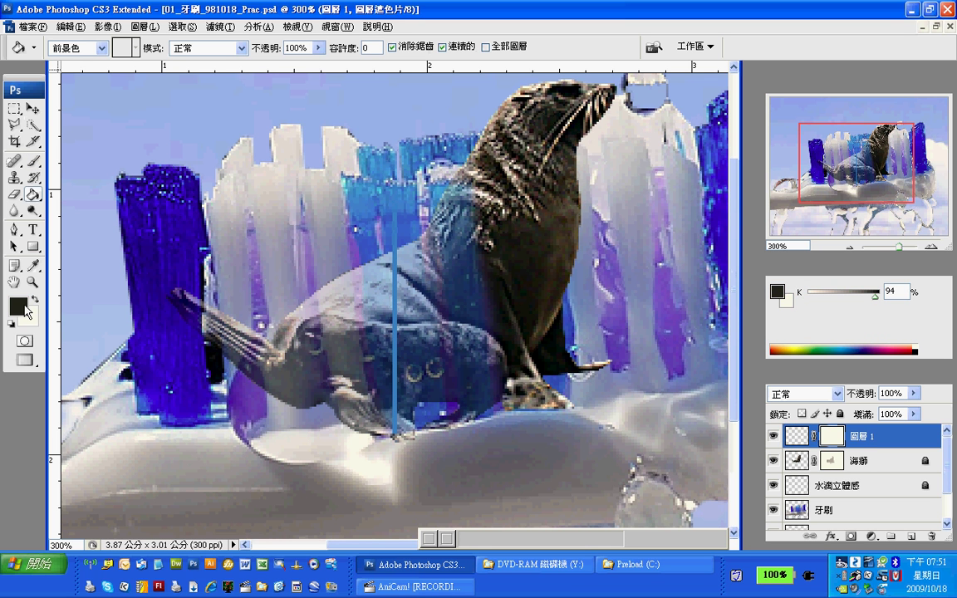
{"action": "left_click", "coordinate": [33, 161]}
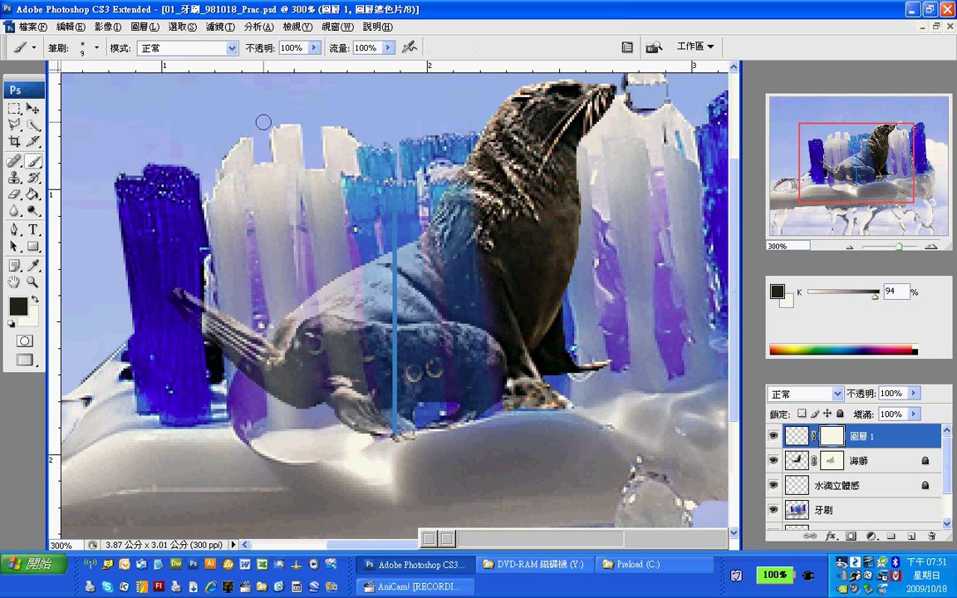
{"action": "left_click", "coordinate": [316, 48]}
{"action": "left_click_drag", "start_coordinate": [314, 62], "coordinate": [304, 62]}
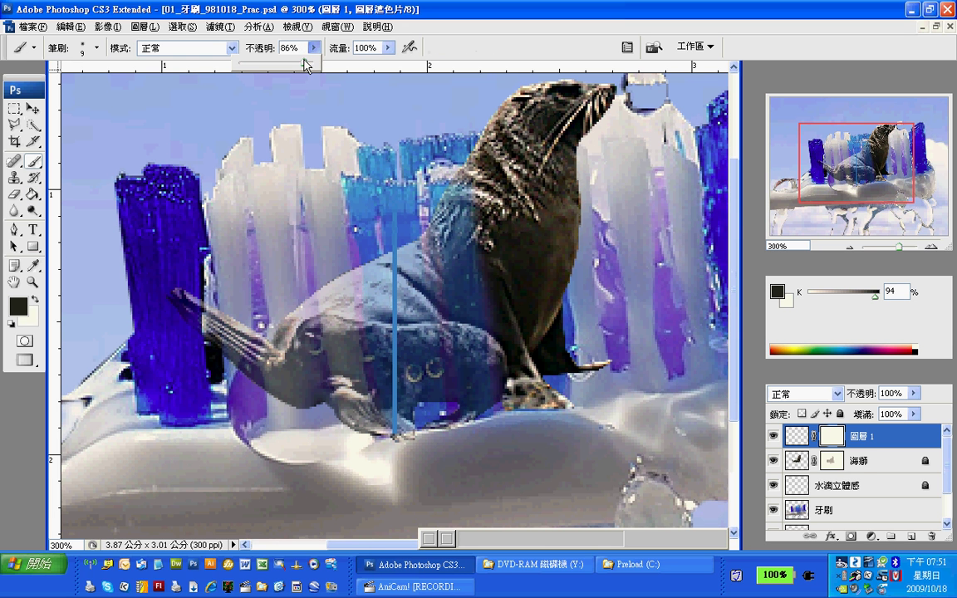
{"action": "left_click", "coordinate": [399, 182]}
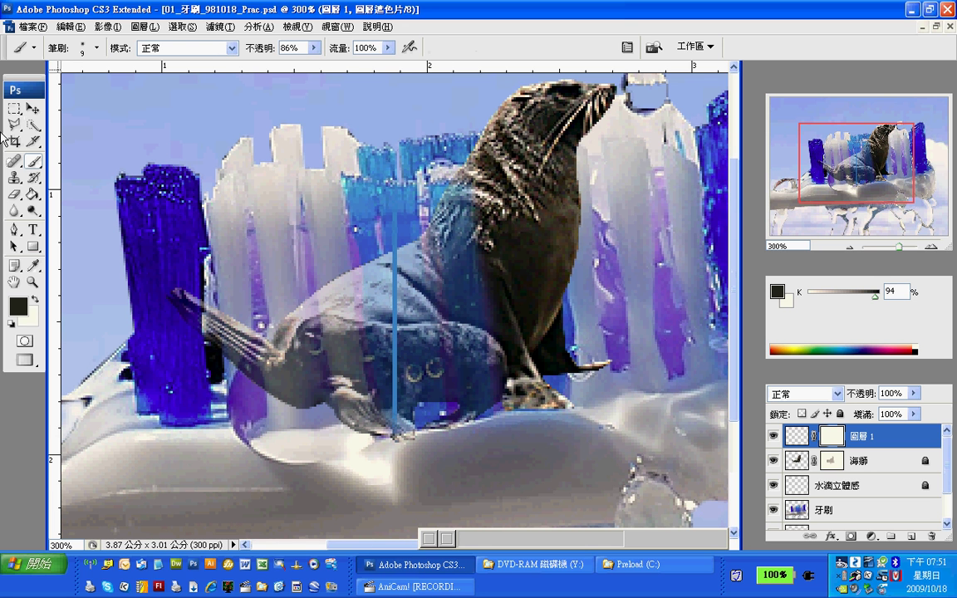
Move the light blue strip slightly to the right across the sea lion's body
{"action": "key", "text": "v"}
{"action": "left_click_drag", "start_coordinate": [395, 433], "coordinate": [425, 428]}
{"action": "key", "text": "Left"}
{"action": "key", "text": "Left"}
{"action": "key", "text": "Left"}
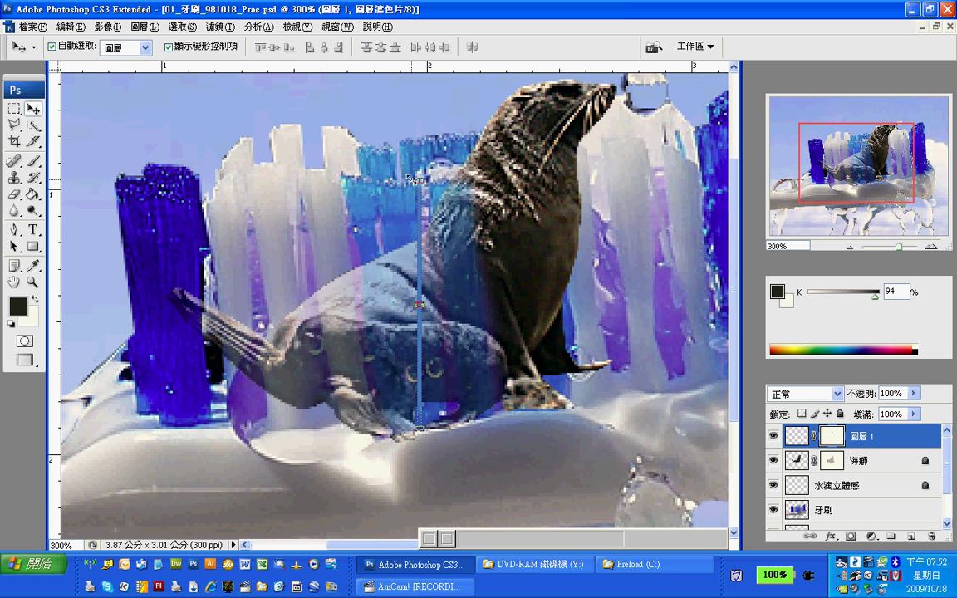
{"action": "key", "text": "ctrl+t"}
{"action": "left_click_drag", "start_coordinate": [427, 168], "coordinate": [415, 170]}
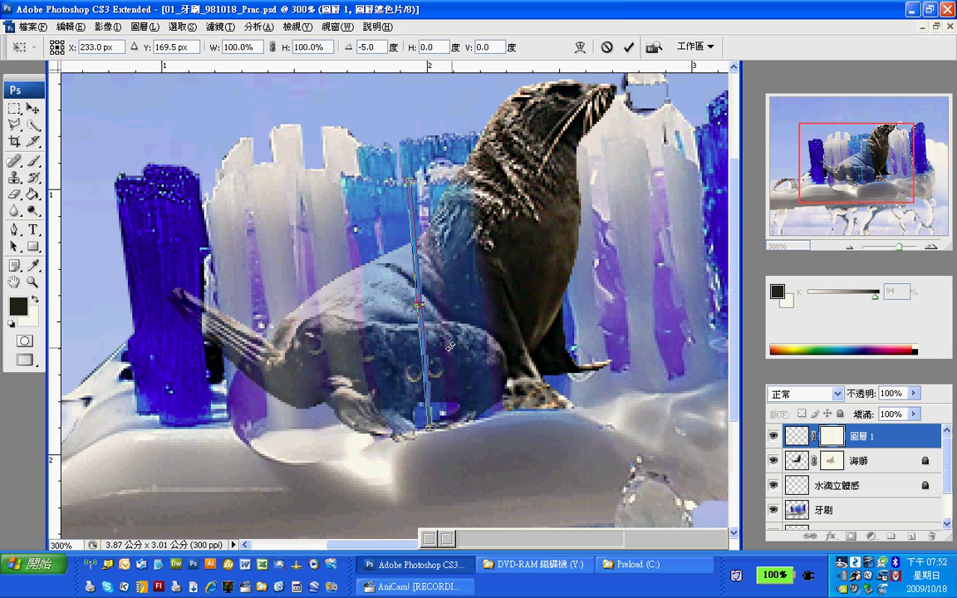
{"action": "left_click", "coordinate": [27, 107]}
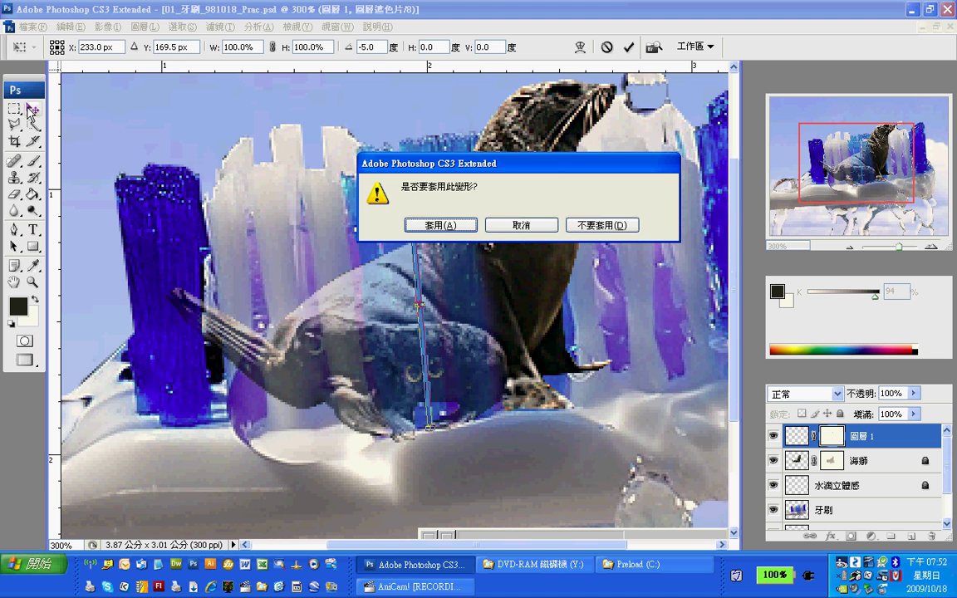
{"action": "left_click", "coordinate": [624, 223]}
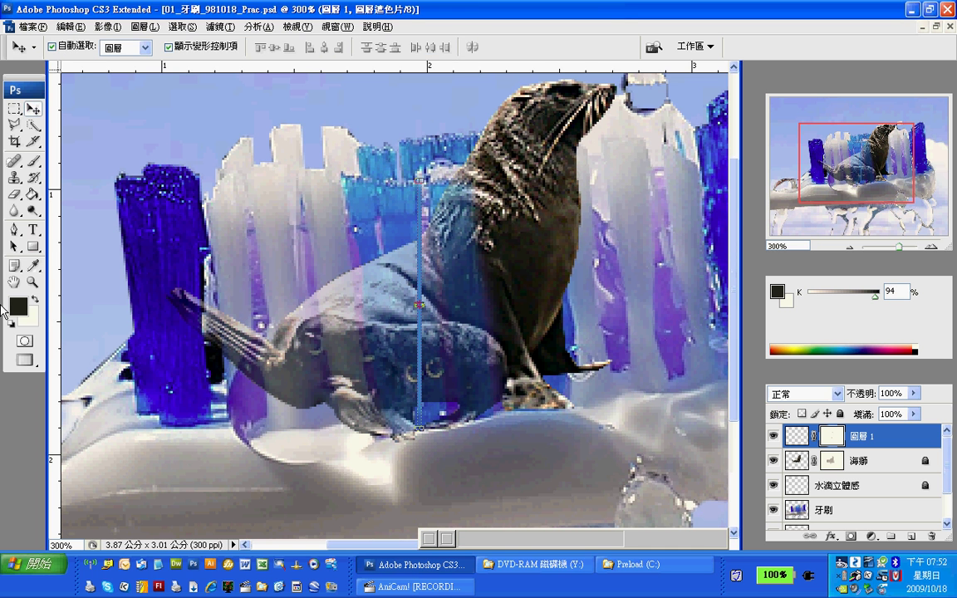
Magnify the sea lion to 400% and move the light blue strip slightly downward
{"action": "left_click", "coordinate": [31, 285]}
{"action": "left_click", "coordinate": [582, 349]}
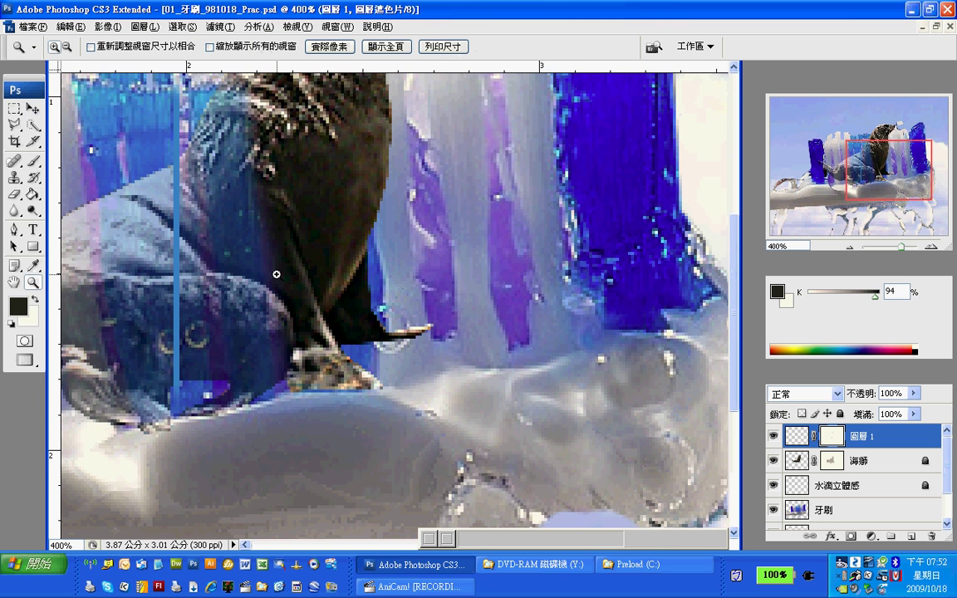
{"action": "key", "text": "h"}
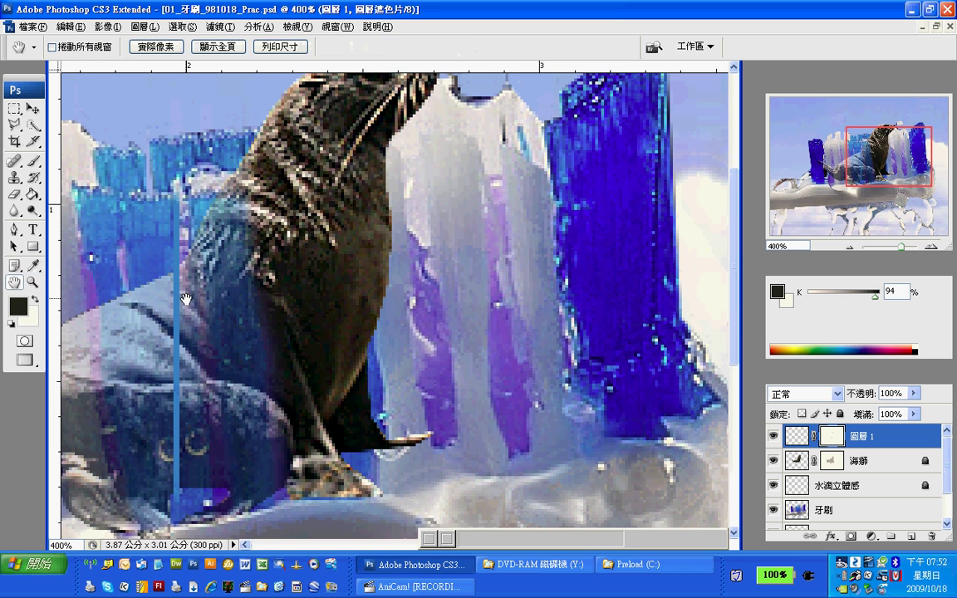
{"action": "left_click_drag", "start_coordinate": [183, 285], "coordinate": [410, 277]}
{"action": "key", "text": "v"}
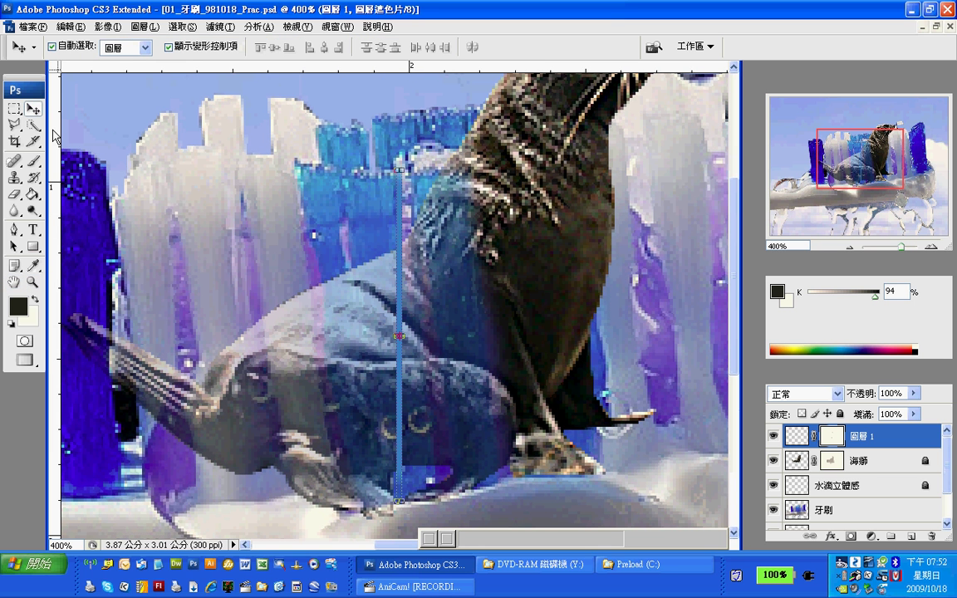
{"action": "mouse_move", "coordinate": [400, 336]}
{"action": "left_mouse_down"}
{"action": "mouse_move", "coordinate": [399, 414]}
{"action": "mouse_move", "coordinate": [400, 346]}
{"action": "left_mouse_up"}
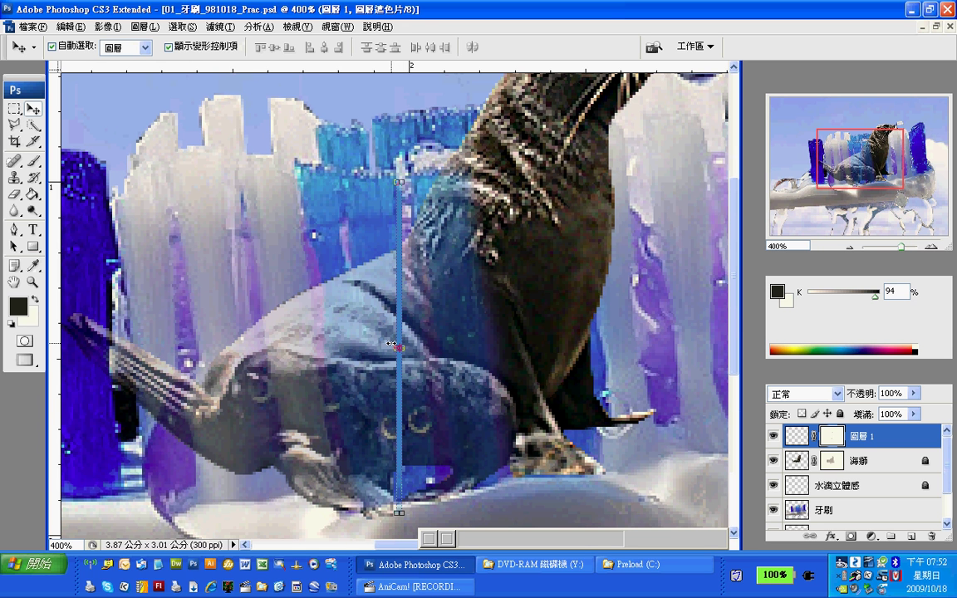
Rotate the light blue strip by -4.0 degrees, shift it slightly toward the sea lion's tail and apply the transform
{"action": "left_click", "coordinate": [425, 361]}
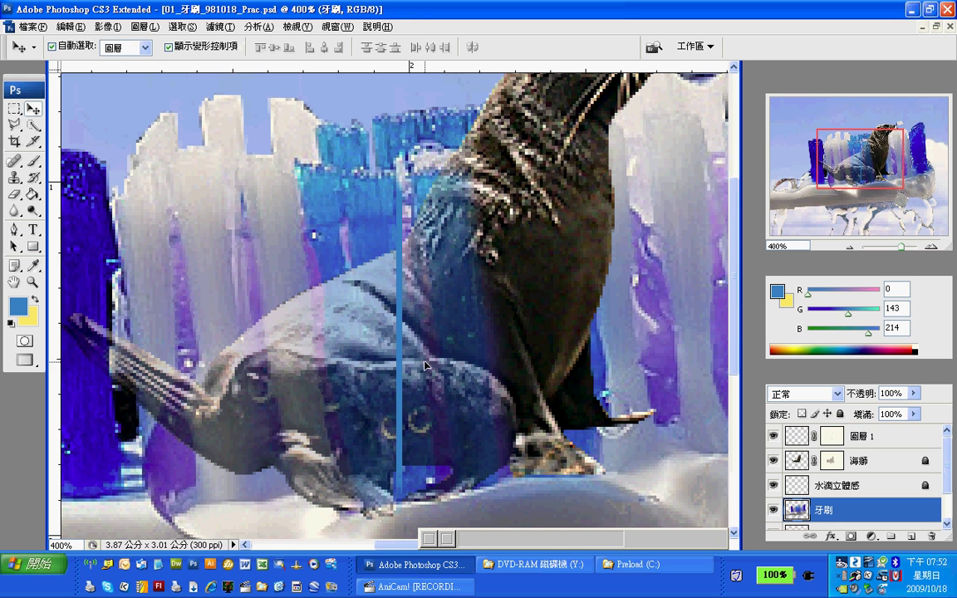
{"action": "left_click", "coordinate": [403, 349]}
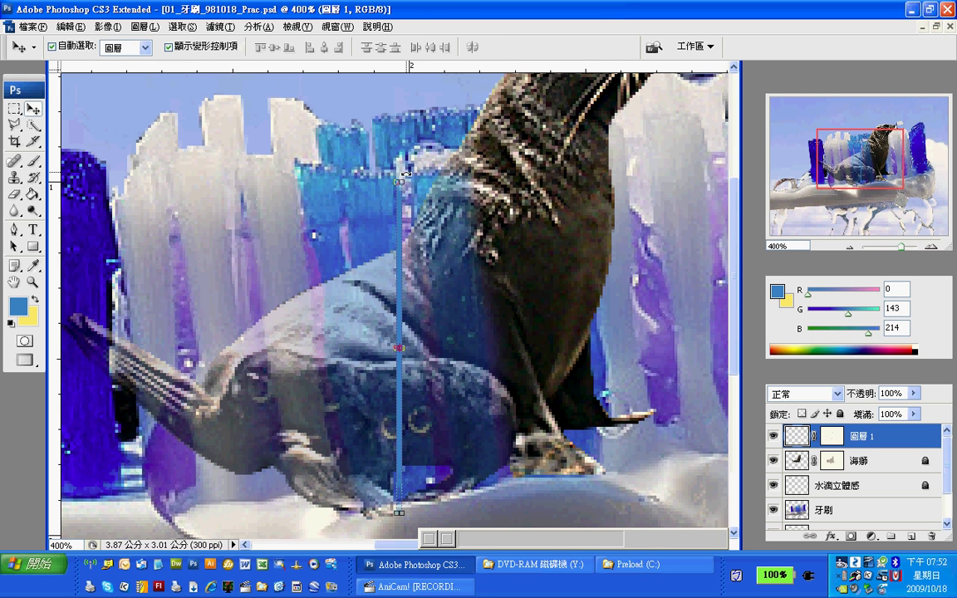
{"action": "left_click_drag", "start_coordinate": [406, 173], "coordinate": [393, 175]}
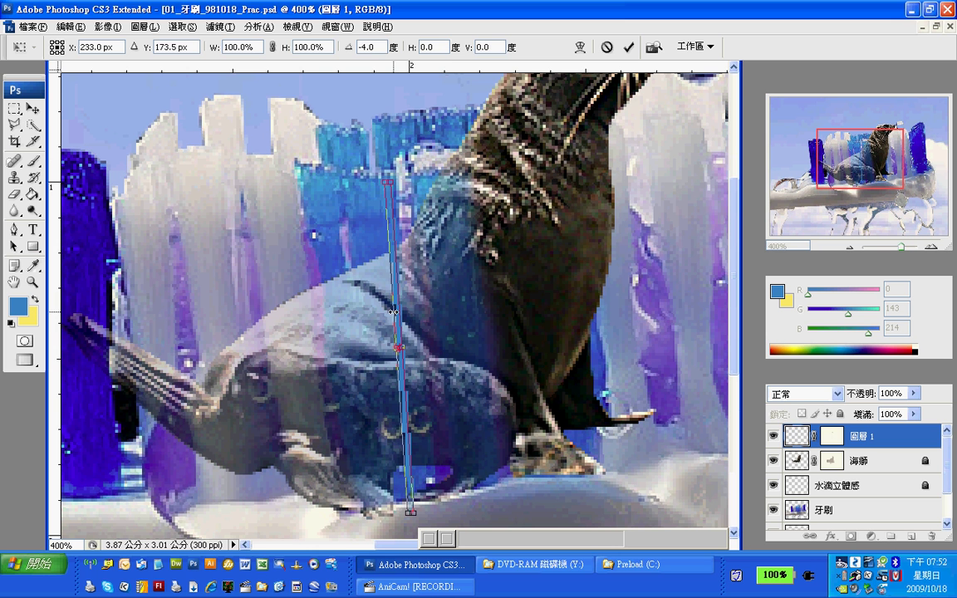
{"action": "left_click_drag", "start_coordinate": [393, 312], "coordinate": [387, 317]}
{"action": "left_click", "coordinate": [34, 109]}
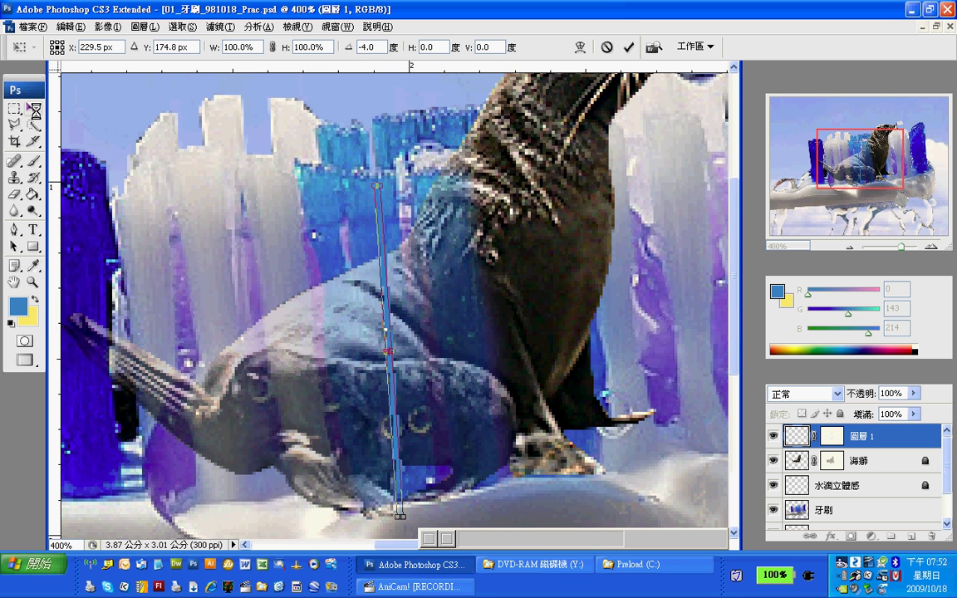
{"action": "left_click", "coordinate": [440, 225]}
{"action": "left_click", "coordinate": [525, 297]}
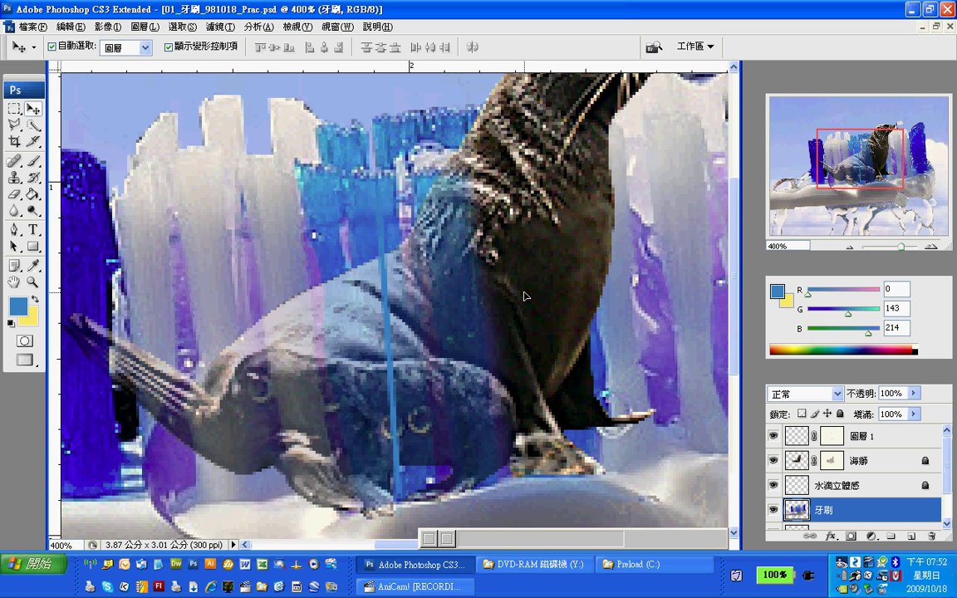
Duplicate the tilted strip's layer together with its mask, keeping the suggested layer name
{"action": "left_click", "coordinate": [394, 394]}
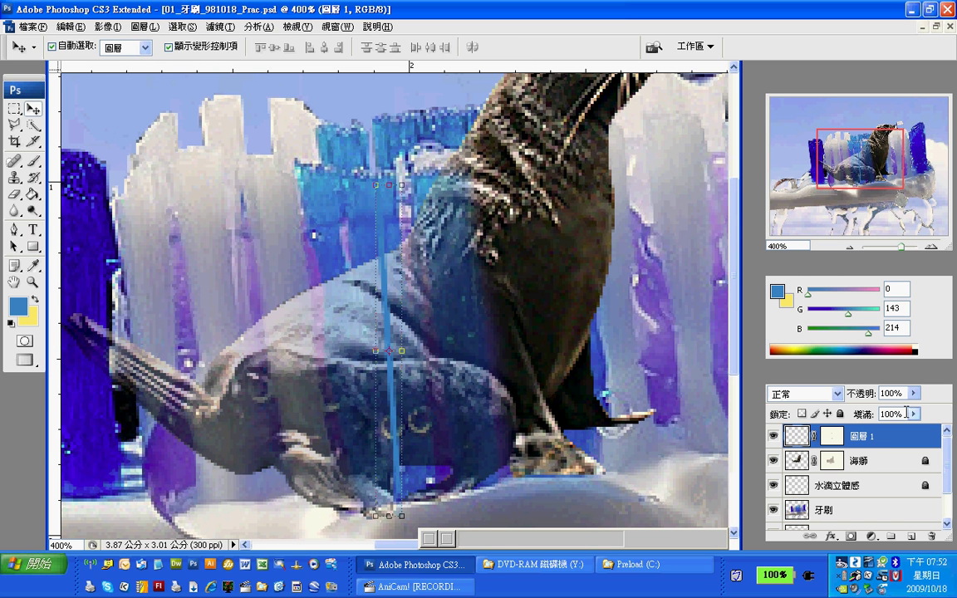
{"action": "right_click", "coordinate": [831, 441]}
{"action": "left_click", "coordinate": [796, 178]}
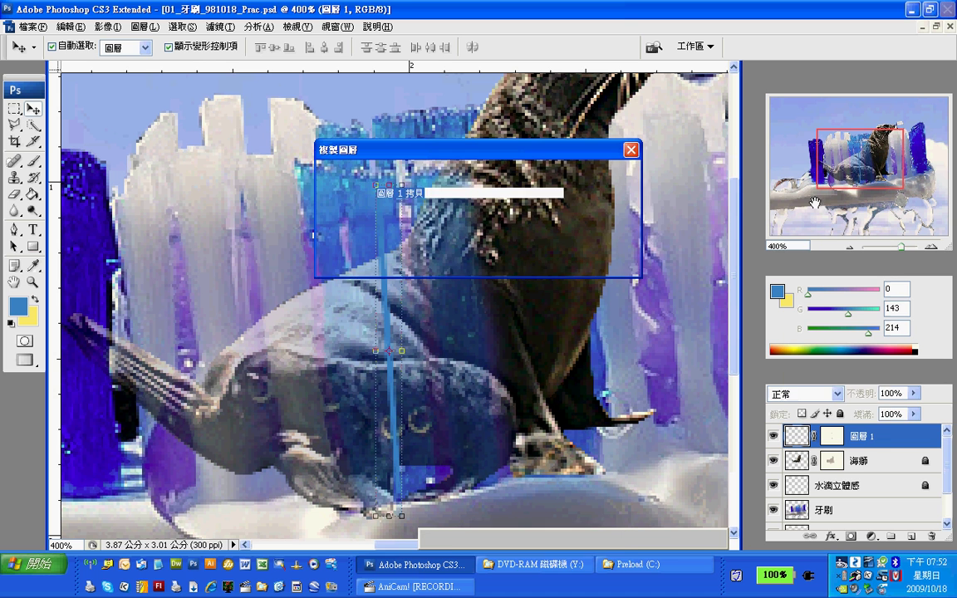
{"action": "left_click", "coordinate": [542, 162]}
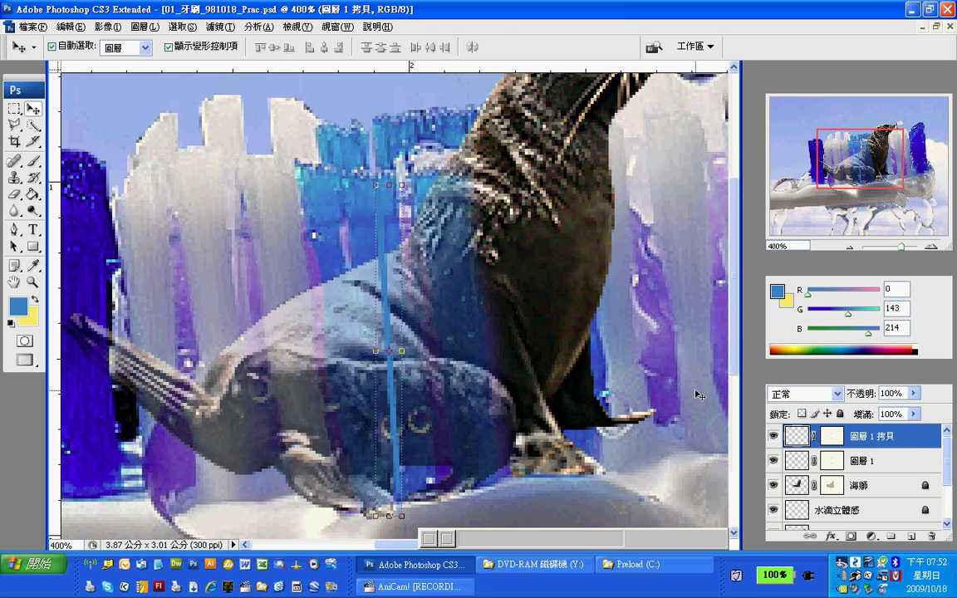
Rotate the copied strip by 5.1 degrees and place it just beside the original on the chest side, slightly higher
{"action": "key", "text": "ctrl+t"}
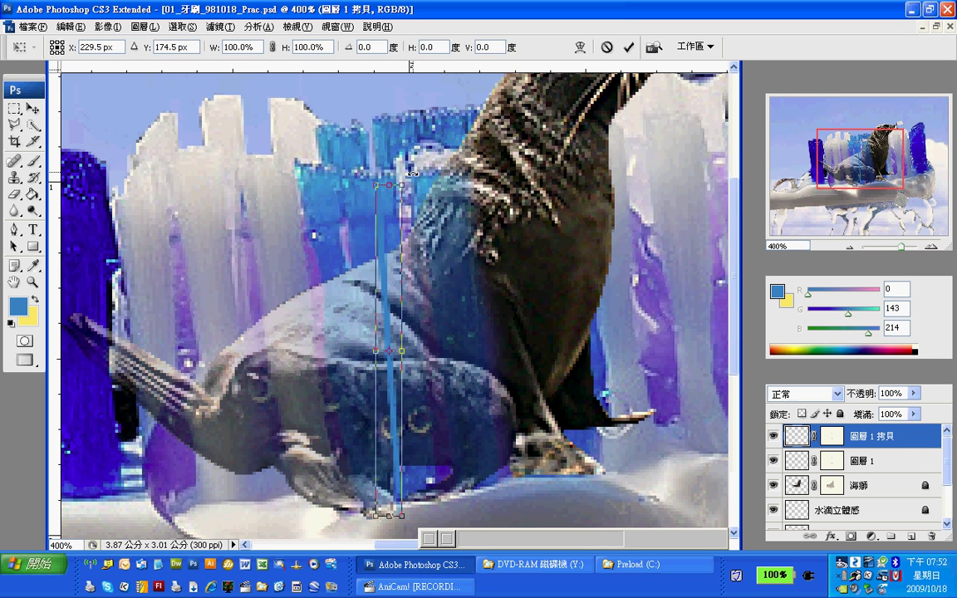
{"action": "left_click_drag", "start_coordinate": [412, 172], "coordinate": [428, 175]}
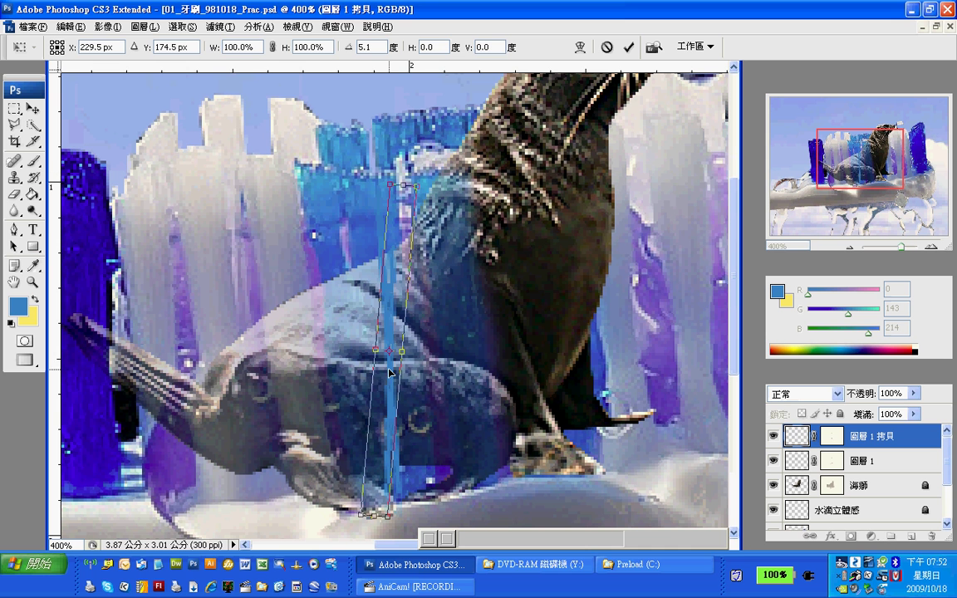
{"action": "left_click_drag", "start_coordinate": [390, 373], "coordinate": [408, 342]}
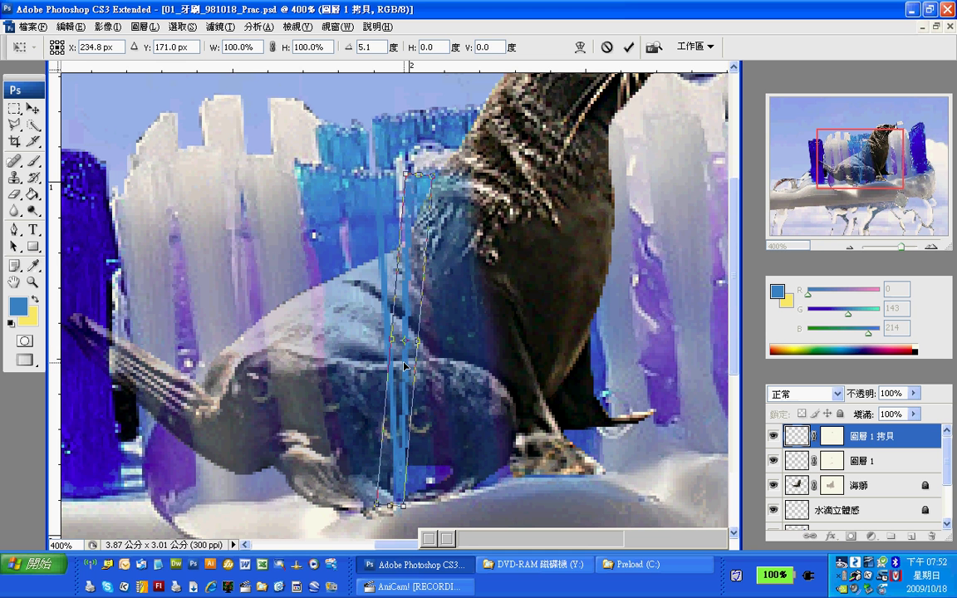
{"action": "left_click", "coordinate": [32, 108]}
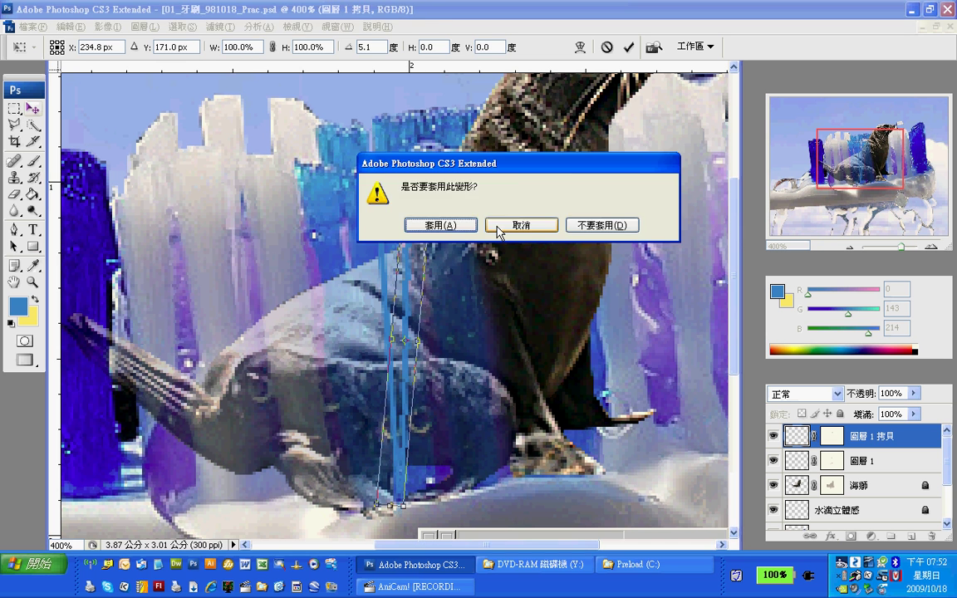
{"action": "left_click", "coordinate": [499, 226]}
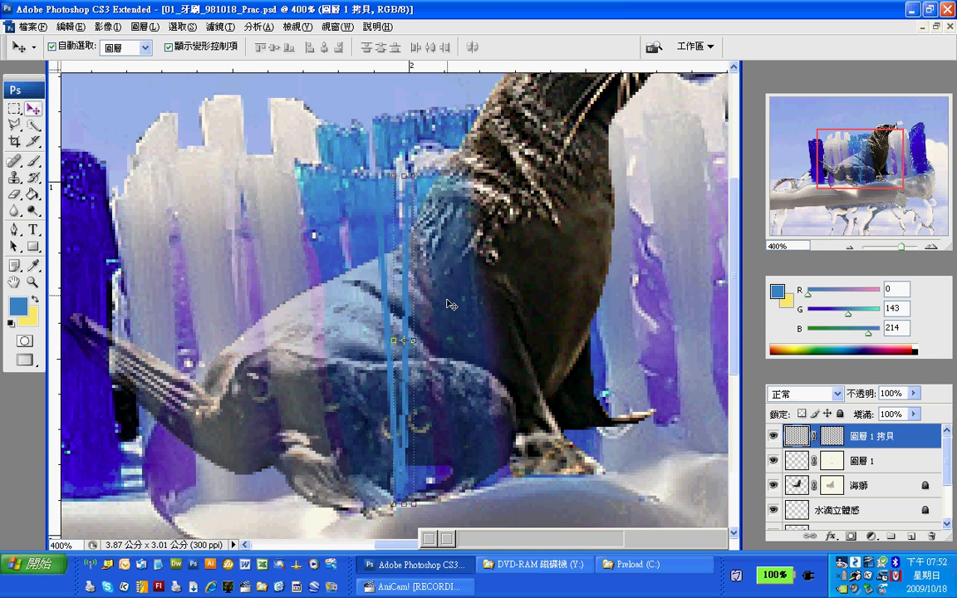
{"action": "left_click", "coordinate": [407, 315]}
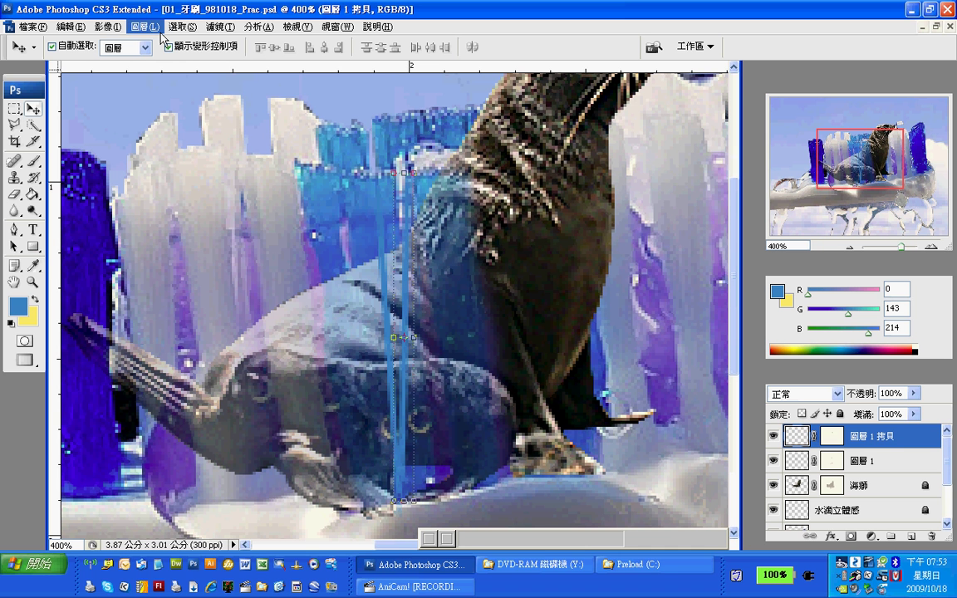
Brighten the copied strip with Levels, using a midtone input of 1.98 and a white input of 249
{"action": "left_click", "coordinate": [108, 27]}
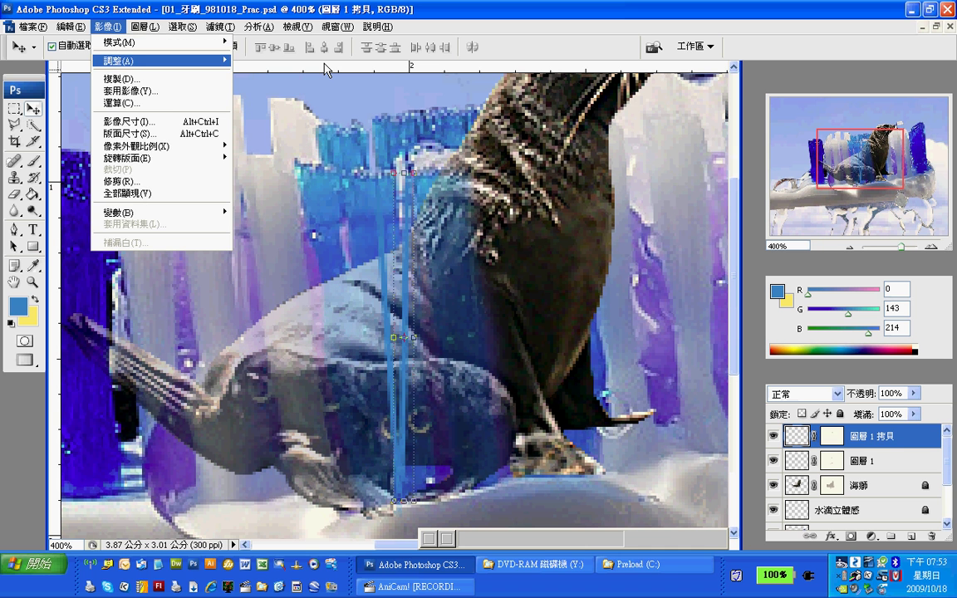
{"action": "key", "text": "ctrl+l"}
{"action": "left_click_drag", "start_coordinate": [740, 334], "coordinate": [646, 335]}
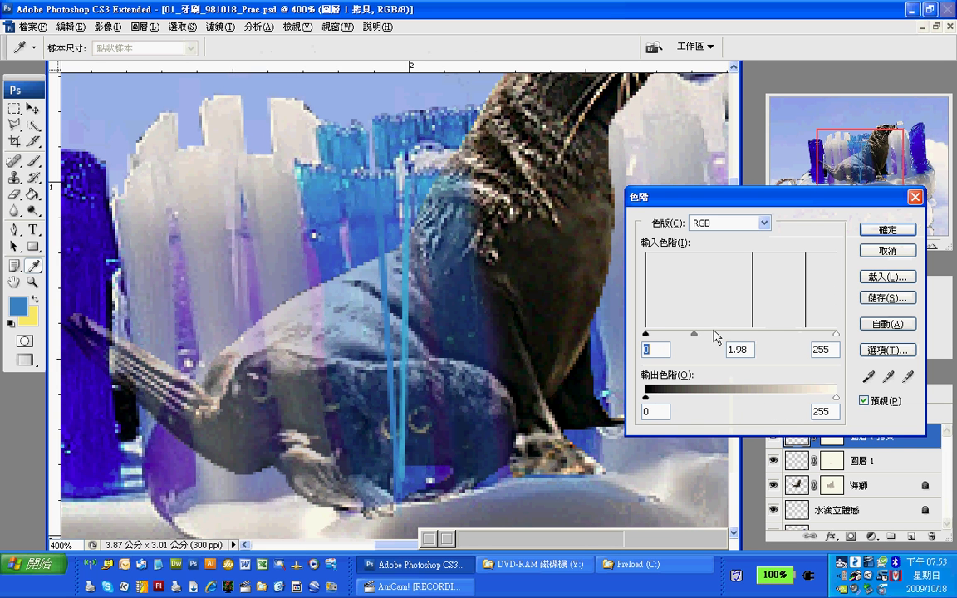
{"action": "mouse_move", "coordinate": [836, 334]}
{"action": "left_mouse_down"}
{"action": "mouse_move", "coordinate": [803, 334]}
{"action": "mouse_move", "coordinate": [832, 334]}
{"action": "left_mouse_up"}
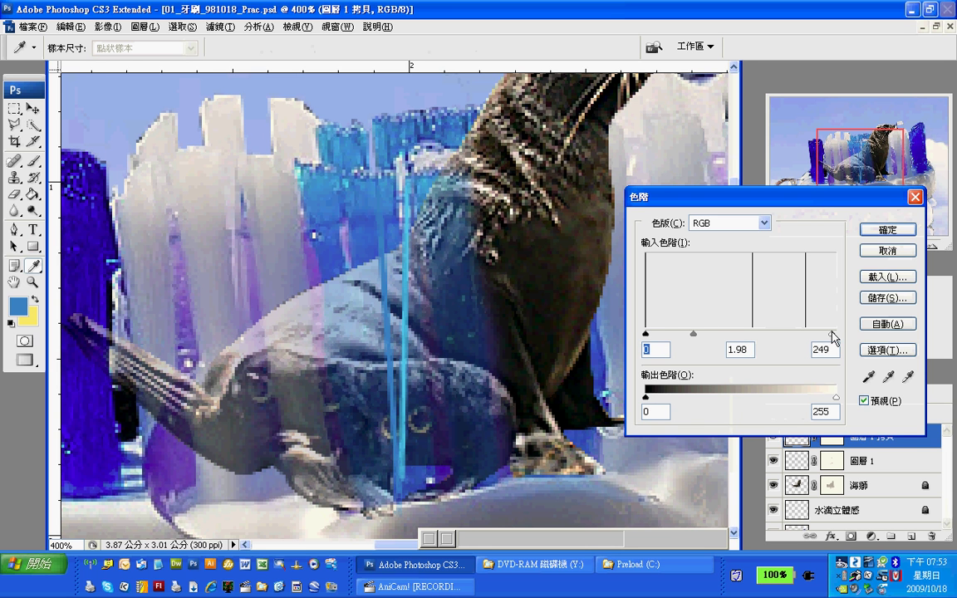
{"action": "left_click", "coordinate": [887, 230]}
{"action": "key", "text": "v"}
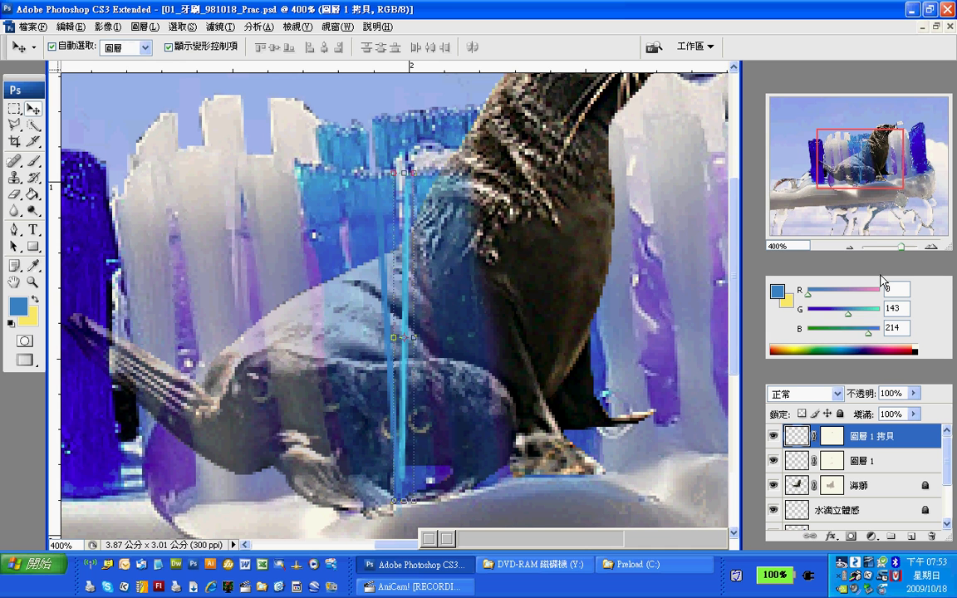
Duplicate the brightened strip's layer, rotate the new copy by 13.7 degrees and move it toward the sea lion's chest
{"action": "right_click", "coordinate": [875, 447]}
{"action": "left_click", "coordinate": [810, 185]}
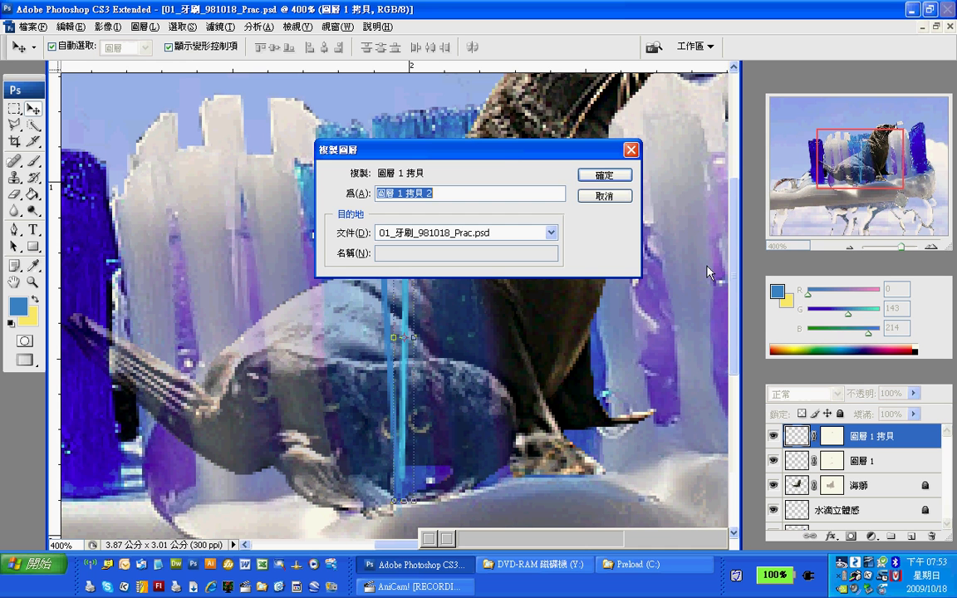
{"action": "left_click", "coordinate": [620, 181]}
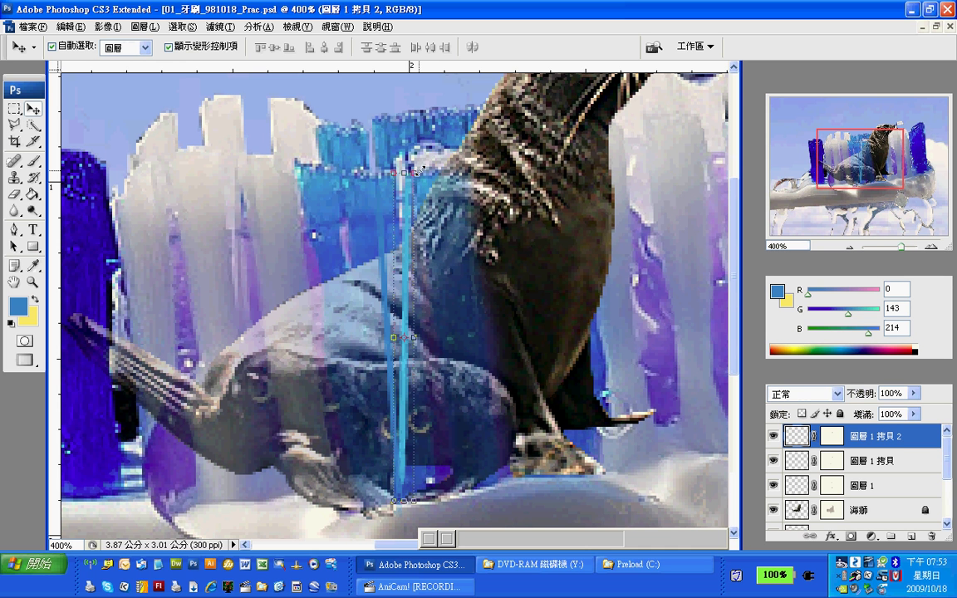
{"action": "left_click_drag", "start_coordinate": [417, 172], "coordinate": [470, 255]}
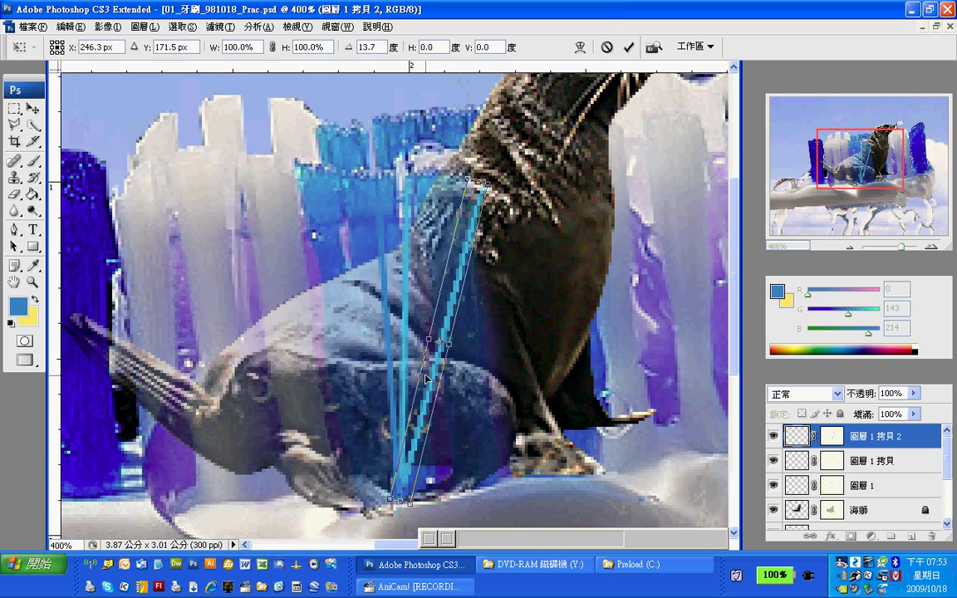
{"action": "left_click_drag", "start_coordinate": [435, 371], "coordinate": [442, 379]}
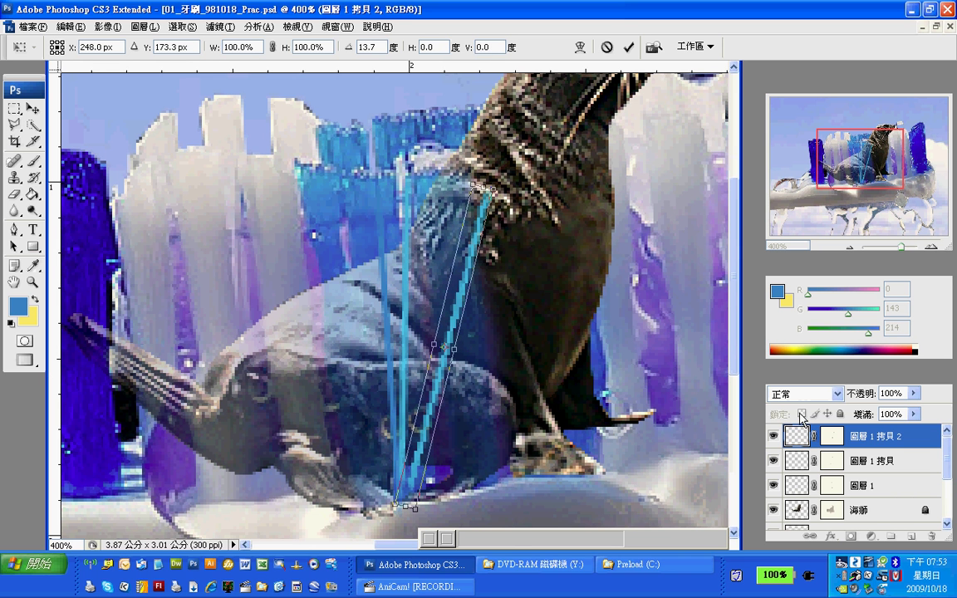
{"action": "left_click", "coordinate": [32, 108]}
{"action": "key", "text": "Return"}
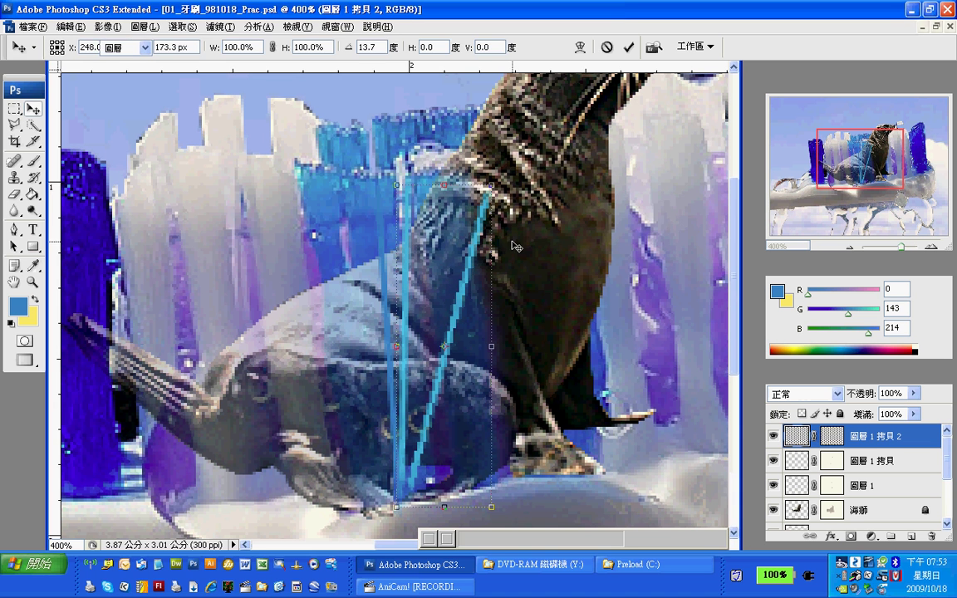
Darken the second strip copy with Levels, lowering the white output to 209 and raising the black input level
{"action": "left_click", "coordinate": [109, 29]}
{"action": "mouse_move", "coordinate": [116, 65]}
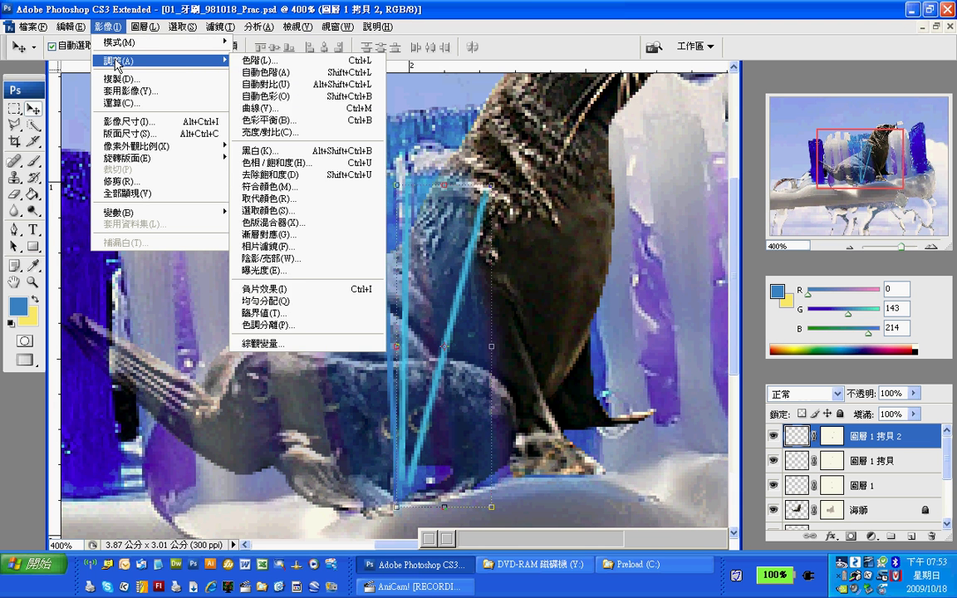
{"action": "left_click", "coordinate": [257, 60]}
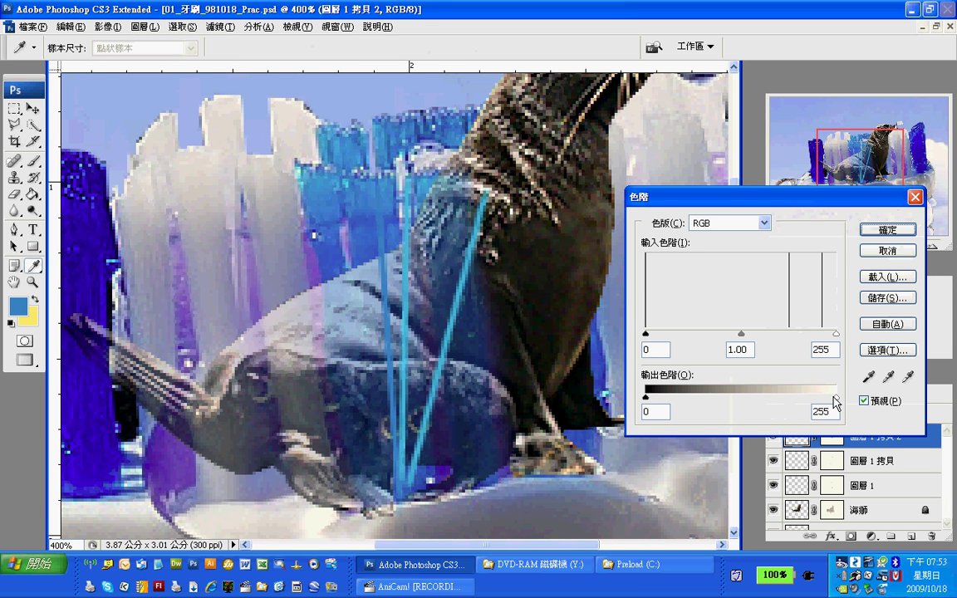
{"action": "left_click_drag", "start_coordinate": [836, 402], "coordinate": [803, 401]}
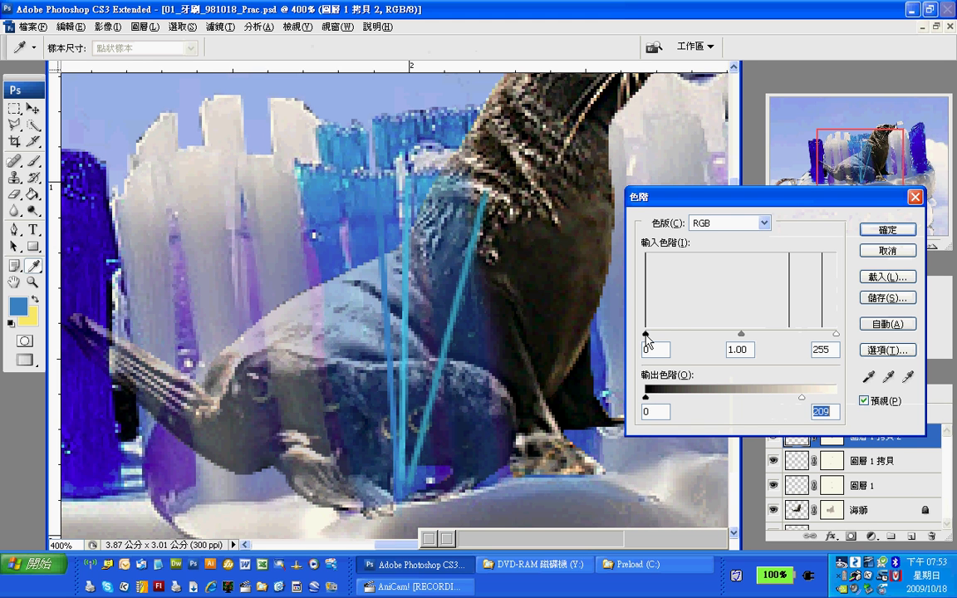
{"action": "left_click_drag", "start_coordinate": [645, 333], "coordinate": [739, 336]}
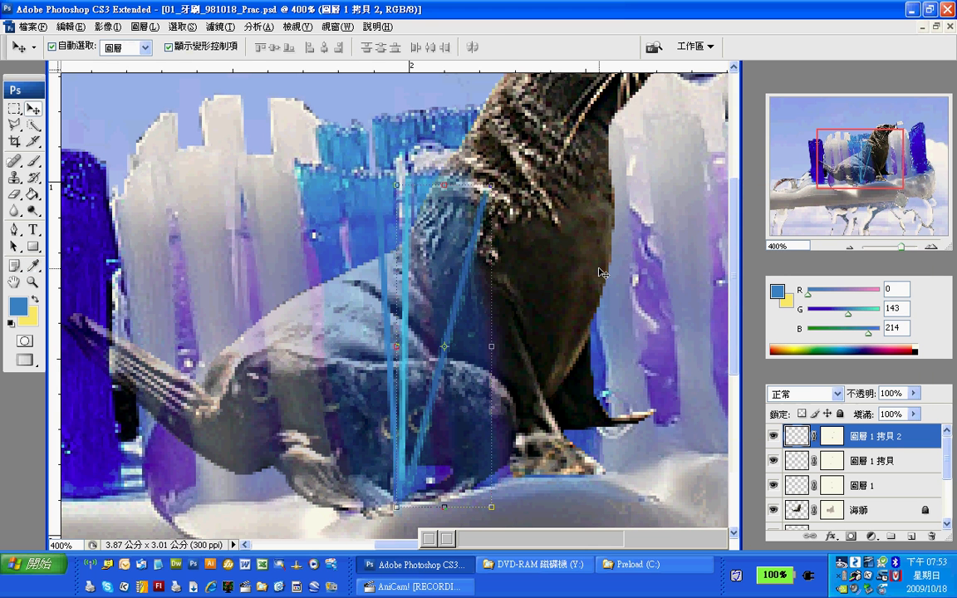
Rotate the darkened strip by -2.8 degrees, shift it slightly down toward the tail and apply the transform
{"action": "left_click_drag", "start_coordinate": [499, 169], "coordinate": [490, 166]}
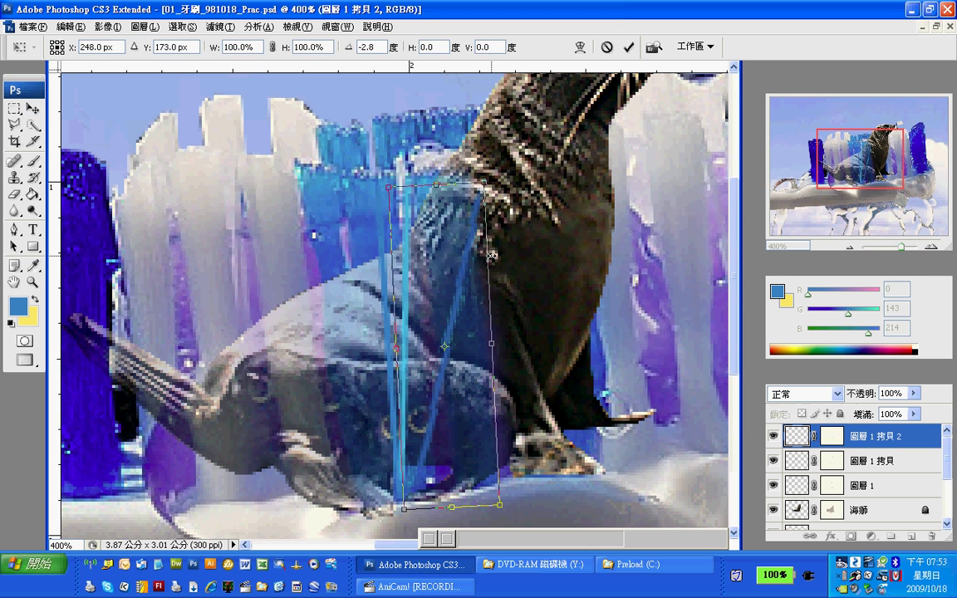
{"action": "left_click_drag", "start_coordinate": [467, 270], "coordinate": [461, 277]}
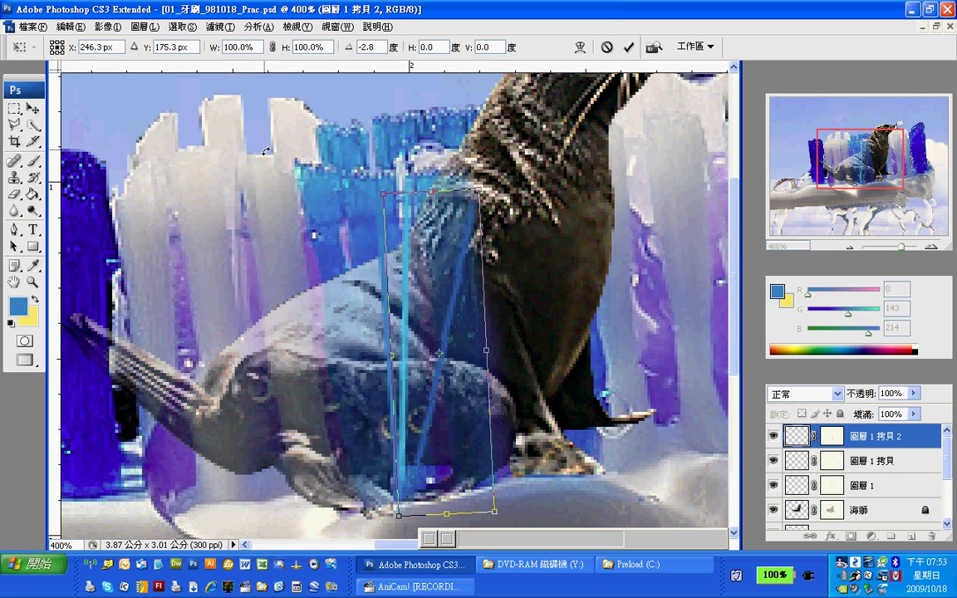
{"action": "left_click", "coordinate": [33, 108]}
{"action": "left_click", "coordinate": [439, 229]}
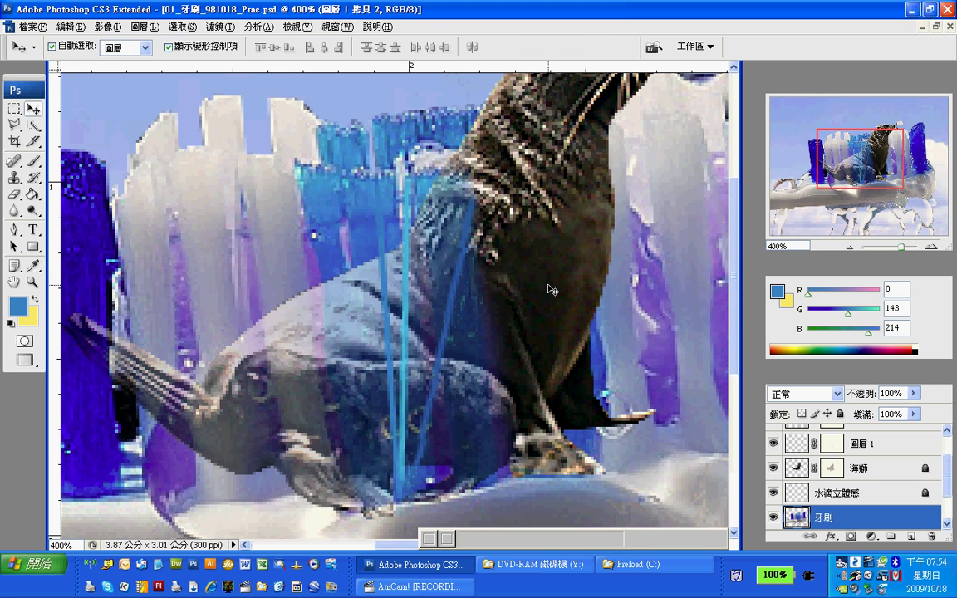
{"action": "left_click", "coordinate": [551, 284]}
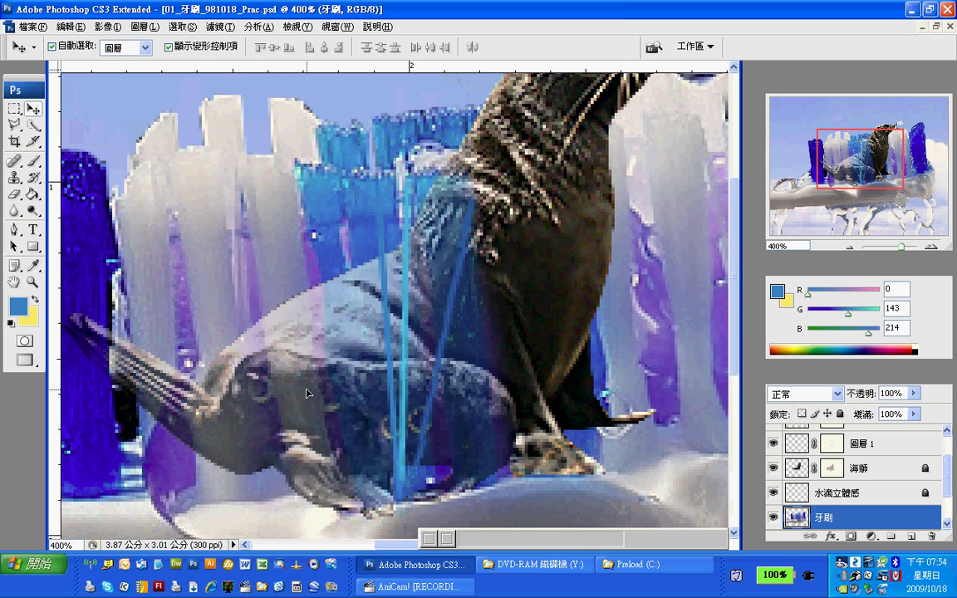
Select 圖層 1, 圖層 1 拷貝 and 圖層 1 拷貝 2 together and merge the three strip layers into one
{"action": "scroll", "coordinate": [853, 455], "scroll_direction": "up", "scroll_amount": 2}
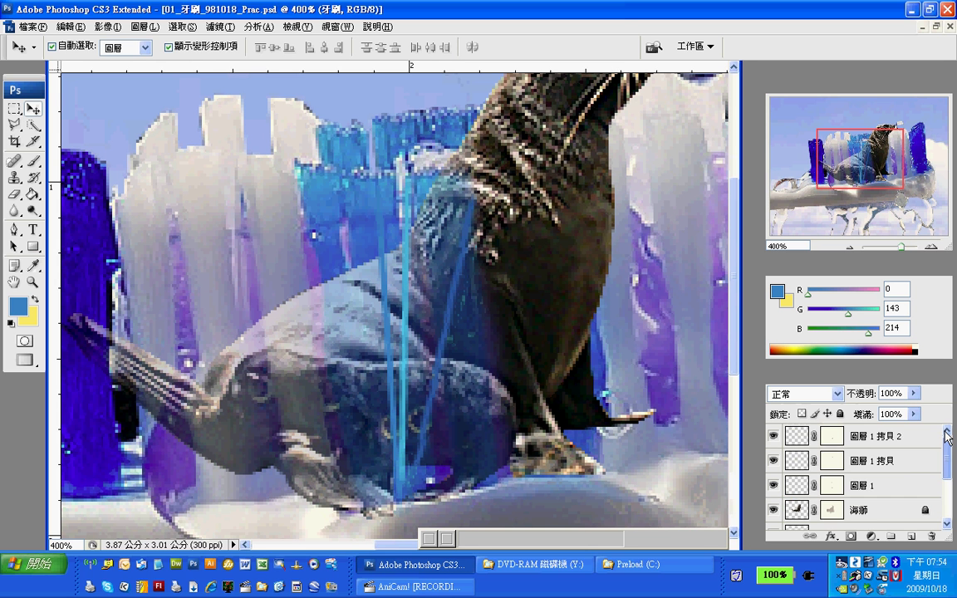
{"action": "left_click", "coordinate": [901, 485]}
{"action": "left_click", "coordinate": [897, 460]}
{"action": "left_click", "coordinate": [894, 436]}
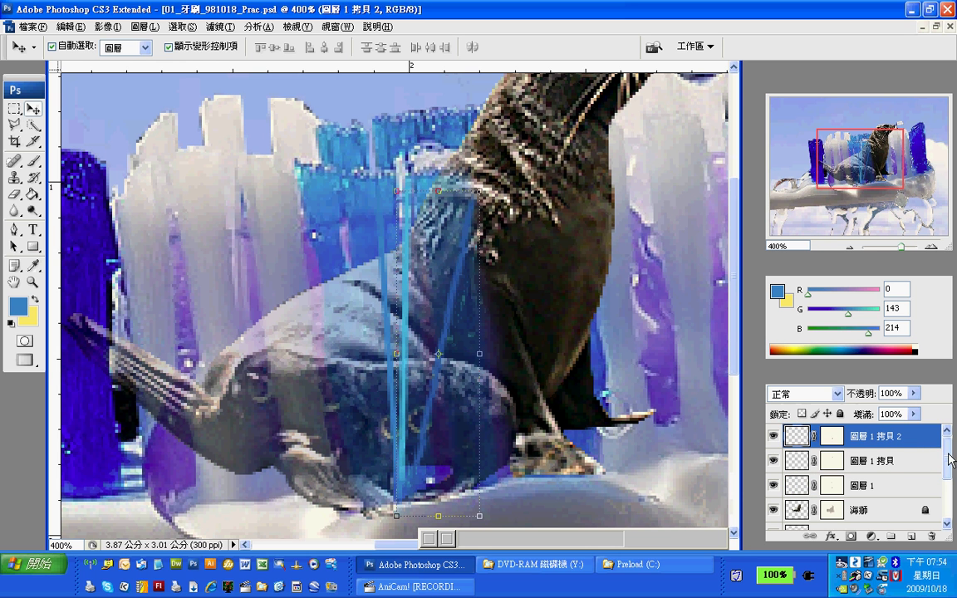
{"action": "left_click", "coordinate": [882, 462], "text": "shift"}
{"action": "left_click", "coordinate": [880, 485], "text": "shift"}
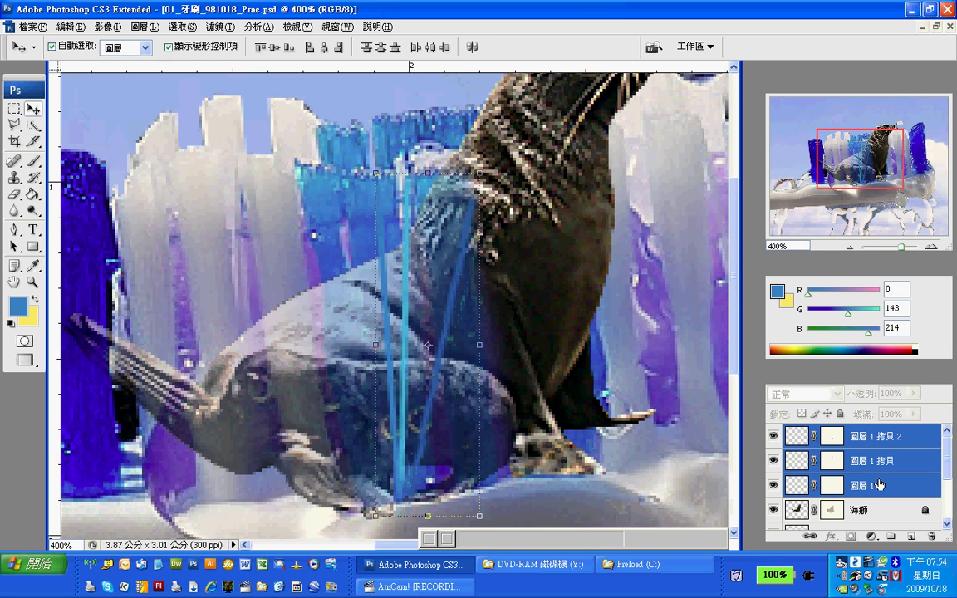
{"action": "right_click", "coordinate": [878, 482]}
{"action": "left_click", "coordinate": [818, 441]}
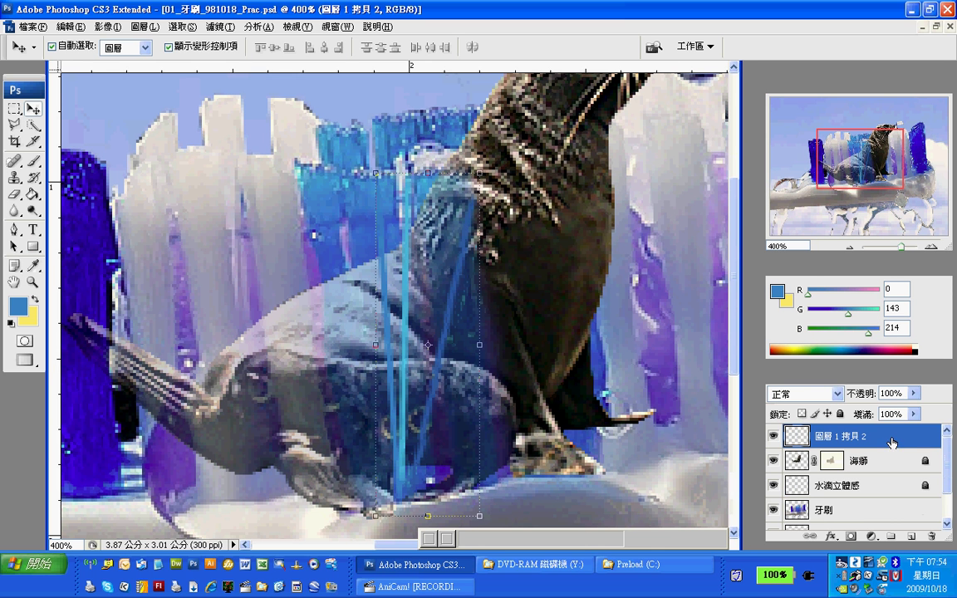
Duplicate the merged strip layer 圖層 1 拷貝 2 as 圖層 1 拷貝 3, rotate the copy by -8.7 degrees and move it toward the sea lion's chest
{"action": "right_click", "coordinate": [790, 434]}
{"action": "left_click", "coordinate": [819, 178]}
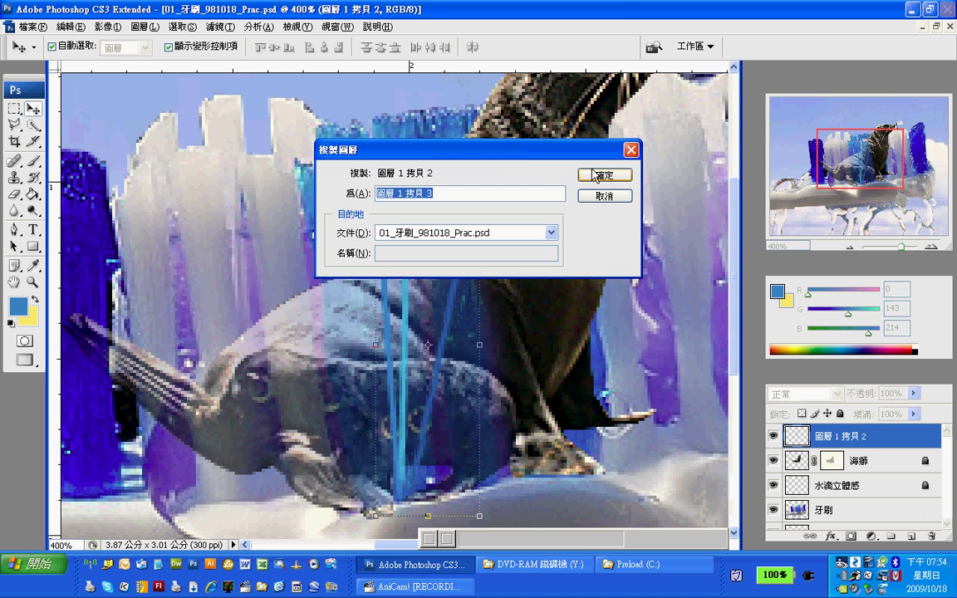
{"action": "left_click", "coordinate": [545, 159]}
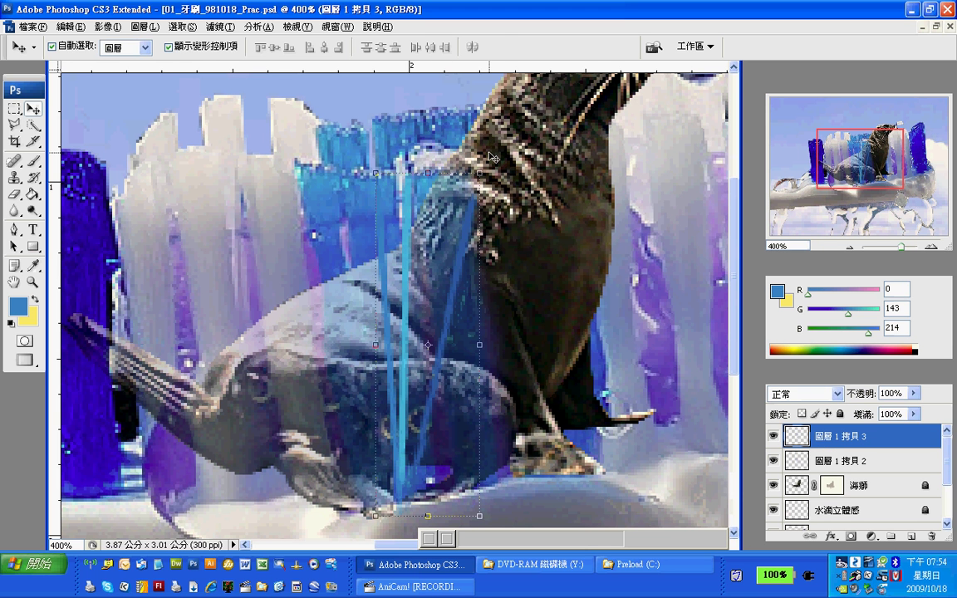
{"action": "key", "text": "ctrl+t"}
{"action": "left_click_drag", "start_coordinate": [482, 160], "coordinate": [456, 153]}
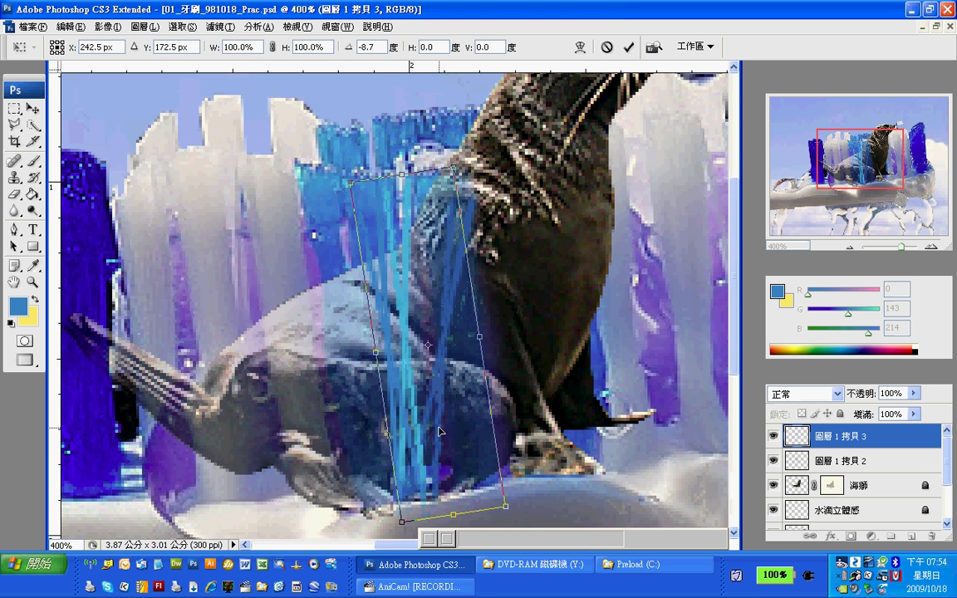
{"action": "left_click_drag", "start_coordinate": [440, 427], "coordinate": [509, 408]}
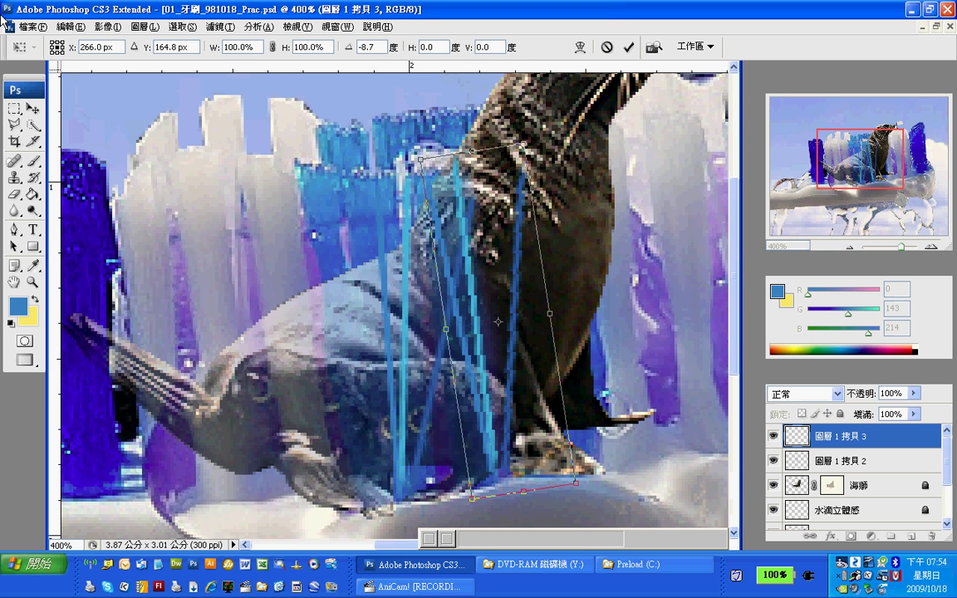
Flip the rotated strip copy horizontally, move it back toward the original strips to about X 253 px, Y 165 px, and apply the transform
{"action": "left_click", "coordinate": [79, 27]}
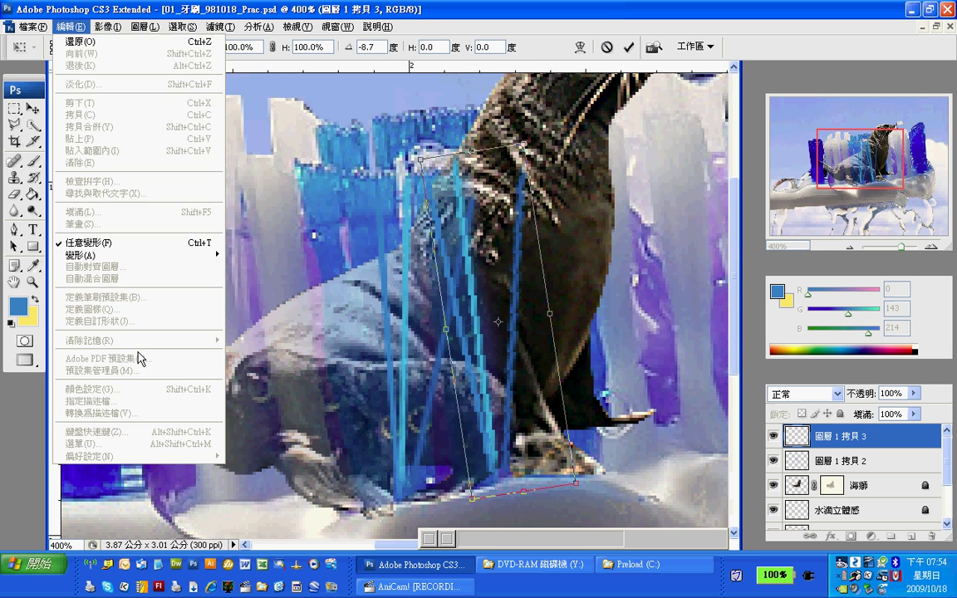
{"action": "mouse_move", "coordinate": [140, 255]}
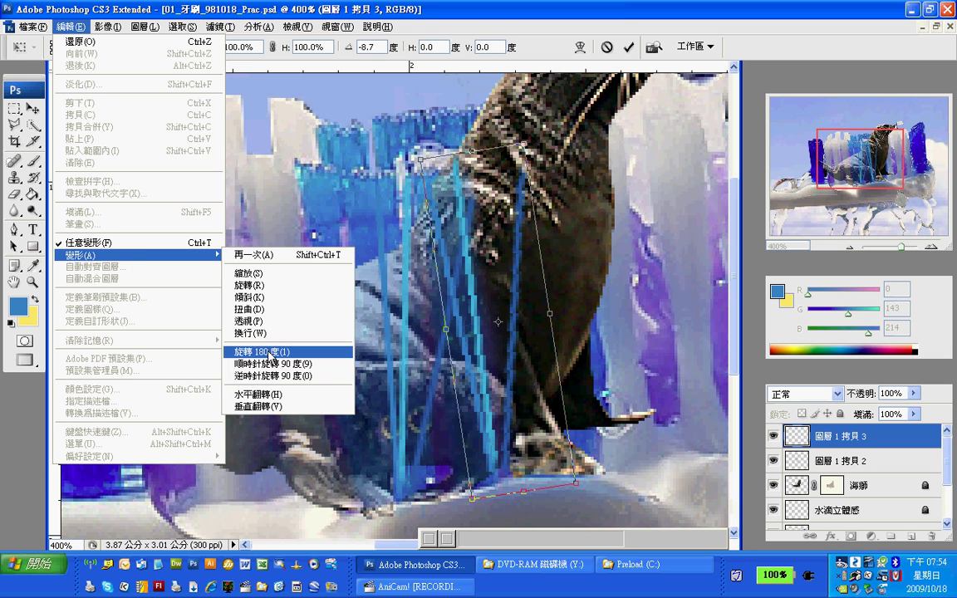
{"action": "left_click", "coordinate": [278, 395]}
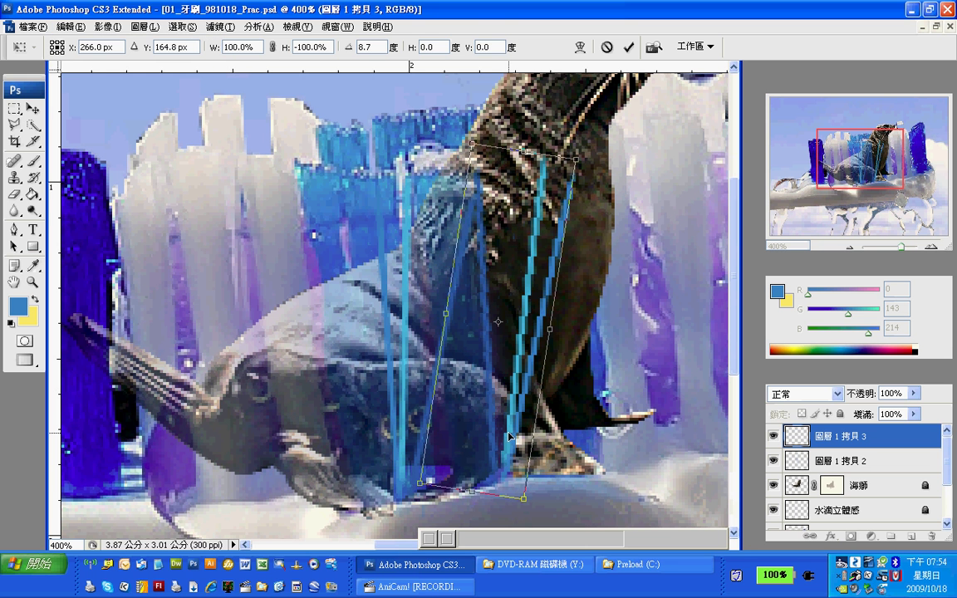
{"action": "left_click_drag", "start_coordinate": [479, 436], "coordinate": [470, 441]}
{"action": "key", "text": "Up"}
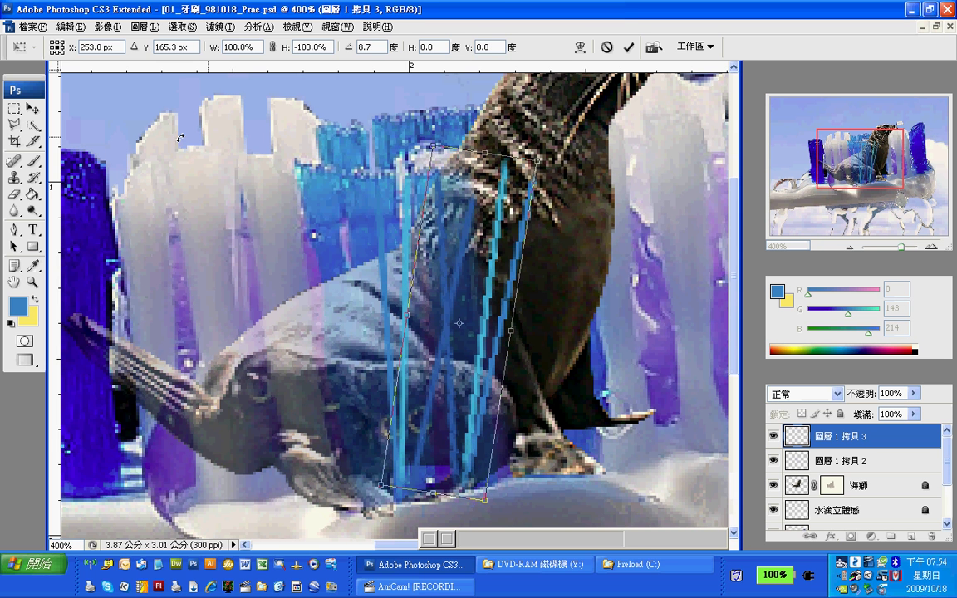
{"action": "left_click", "coordinate": [33, 110]}
{"action": "left_click", "coordinate": [439, 228]}
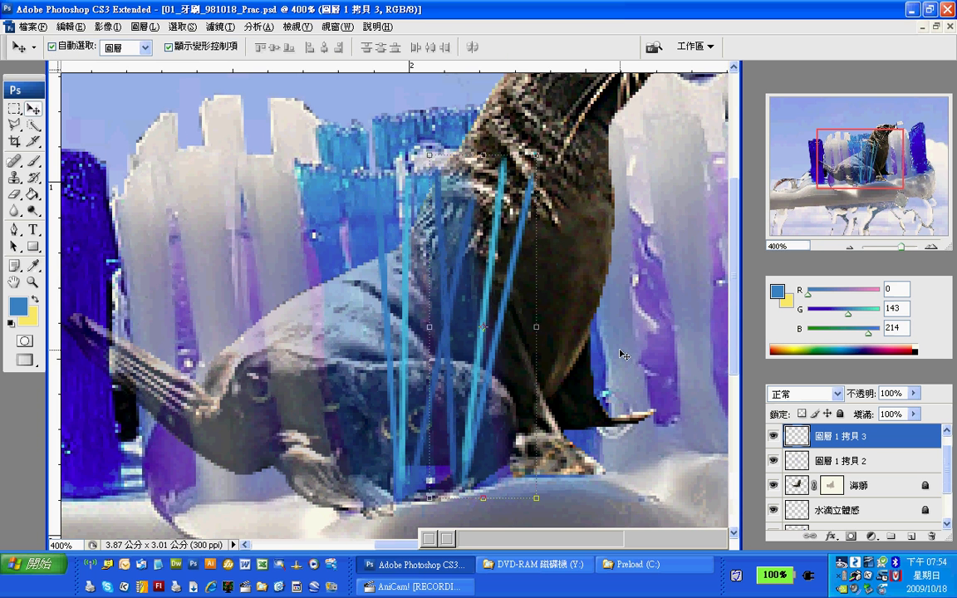
Try to marquee a very thin vertical selection between the two strip groups with the 牙刷 layer active
{"action": "left_click", "coordinate": [575, 360]}
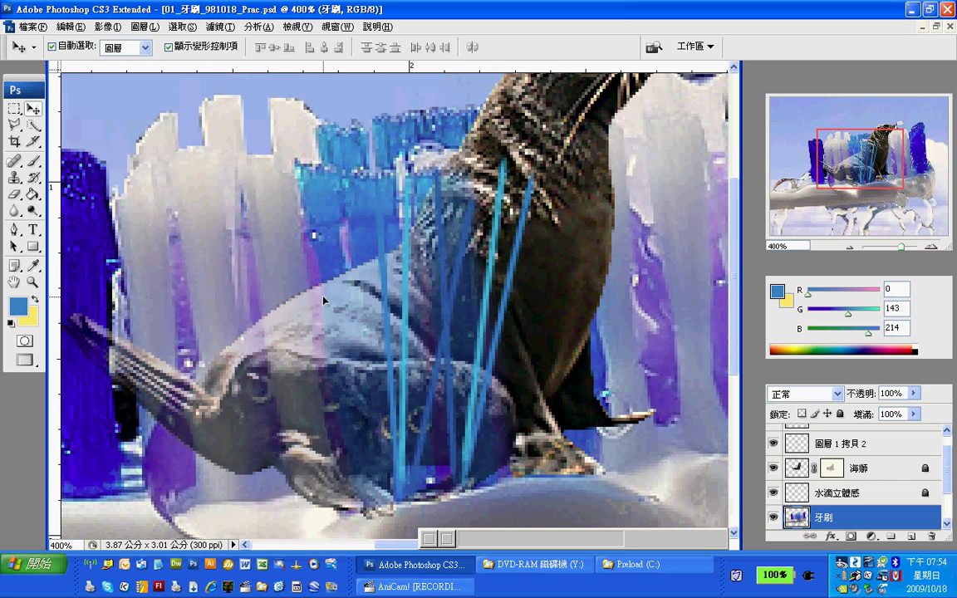
{"action": "left_click_drag", "start_coordinate": [946, 459], "coordinate": [946, 443]}
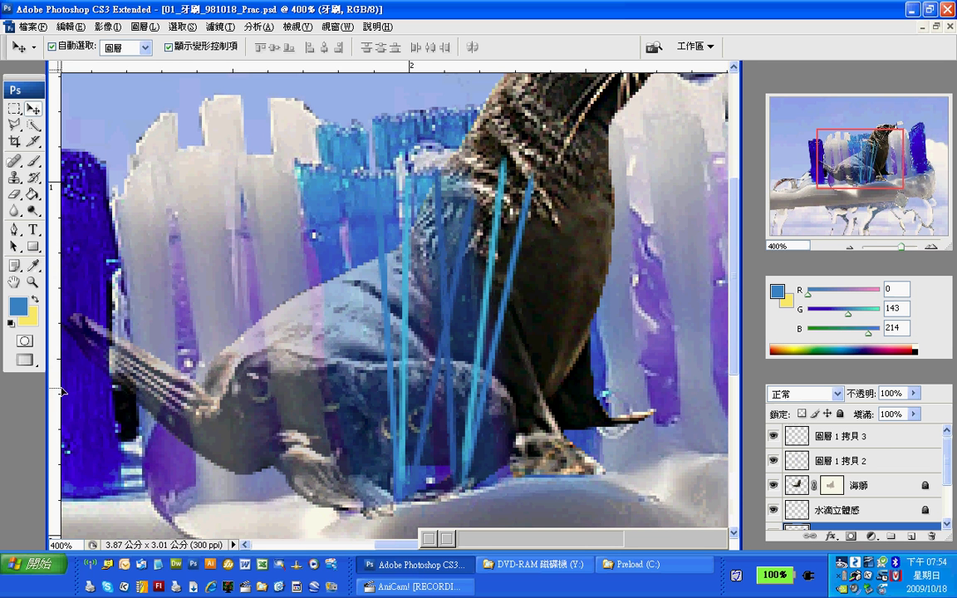
{"action": "left_click", "coordinate": [16, 109]}
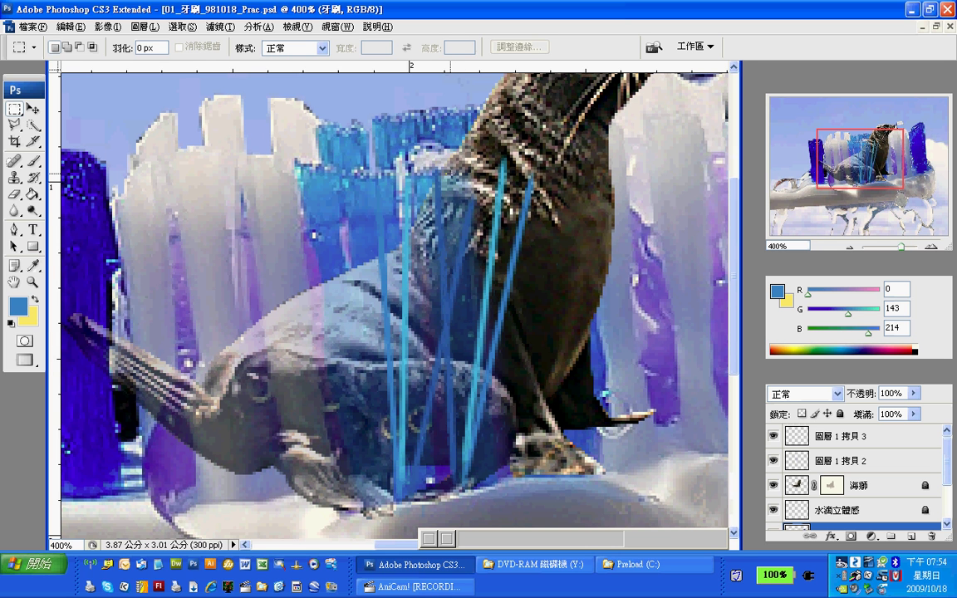
{"action": "left_click_drag", "start_coordinate": [455, 219], "coordinate": [452, 493]}
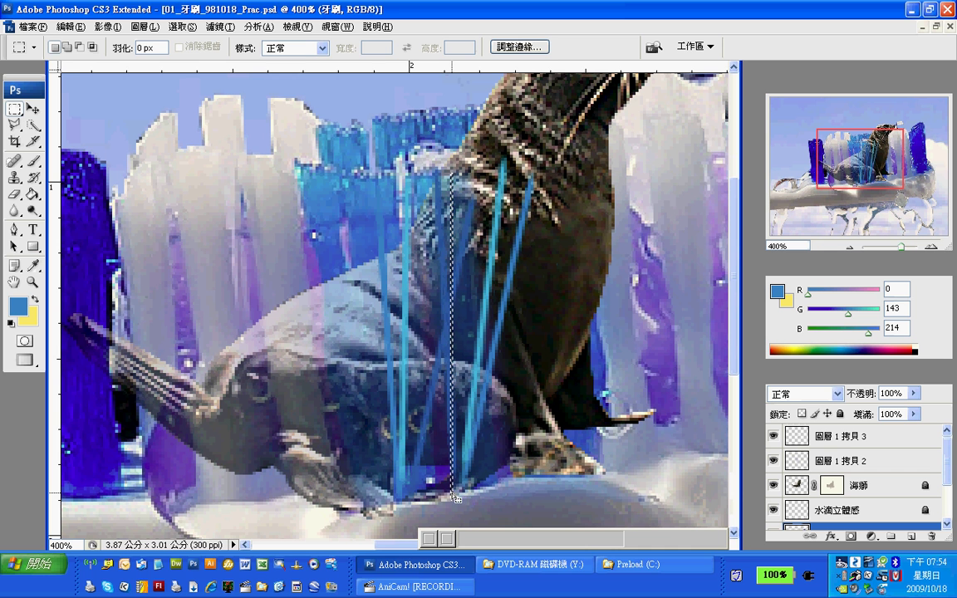
Set the foreground colour to the light cyan 00c7e4
{"action": "left_click", "coordinate": [18, 305]}
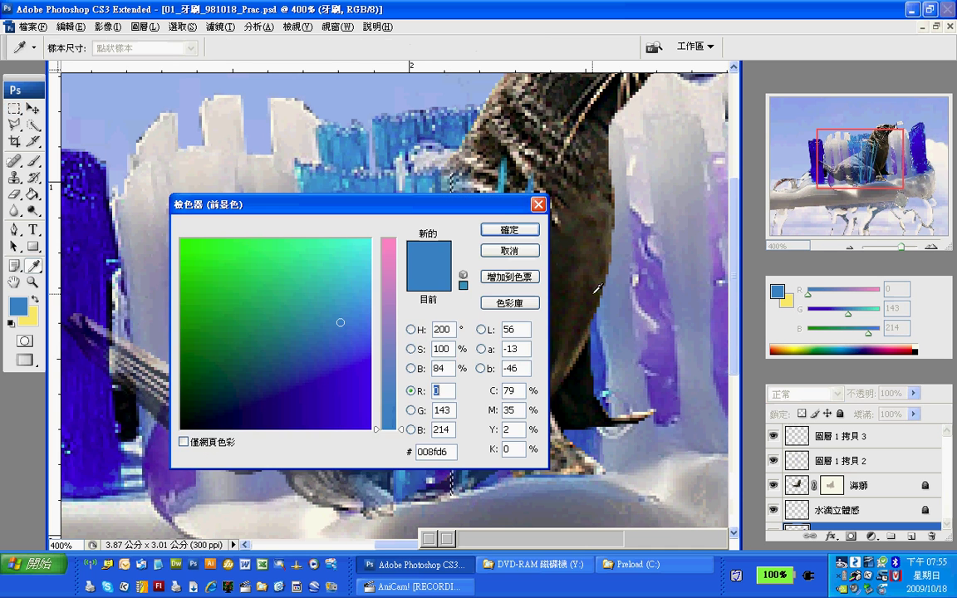
{"action": "left_click", "coordinate": [350, 283]}
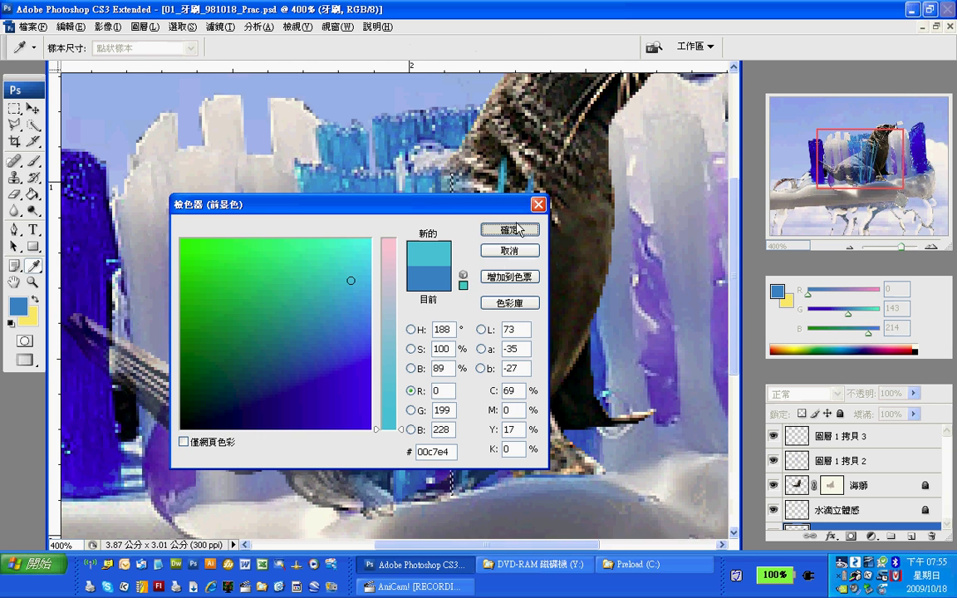
{"action": "left_click", "coordinate": [509, 229]}
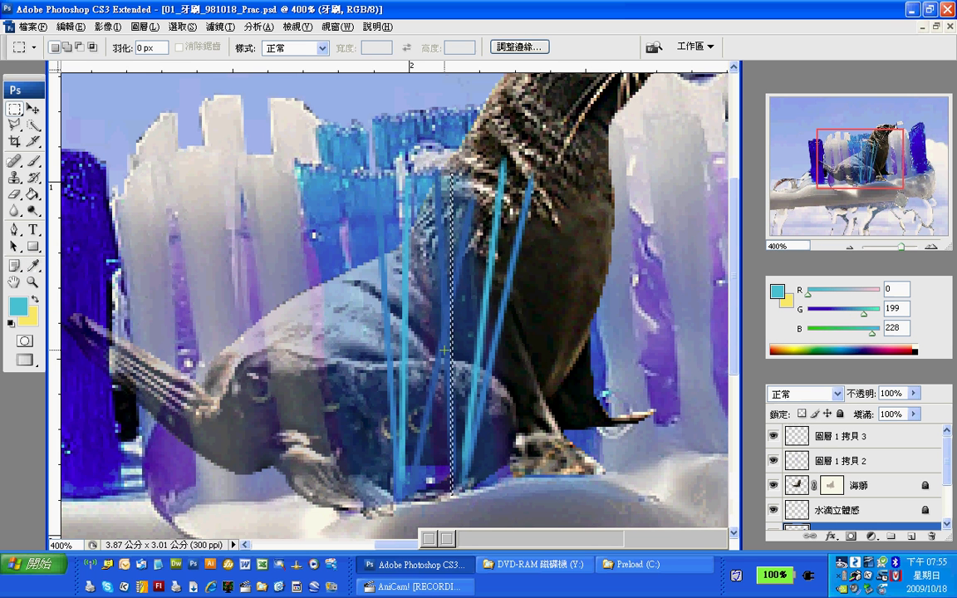
Try filling the thin selection on the 牙刷 layer with the foreground colour, deselect it, and undo back to 圖層 1 拷貝 3
{"action": "key", "text": "alt"}
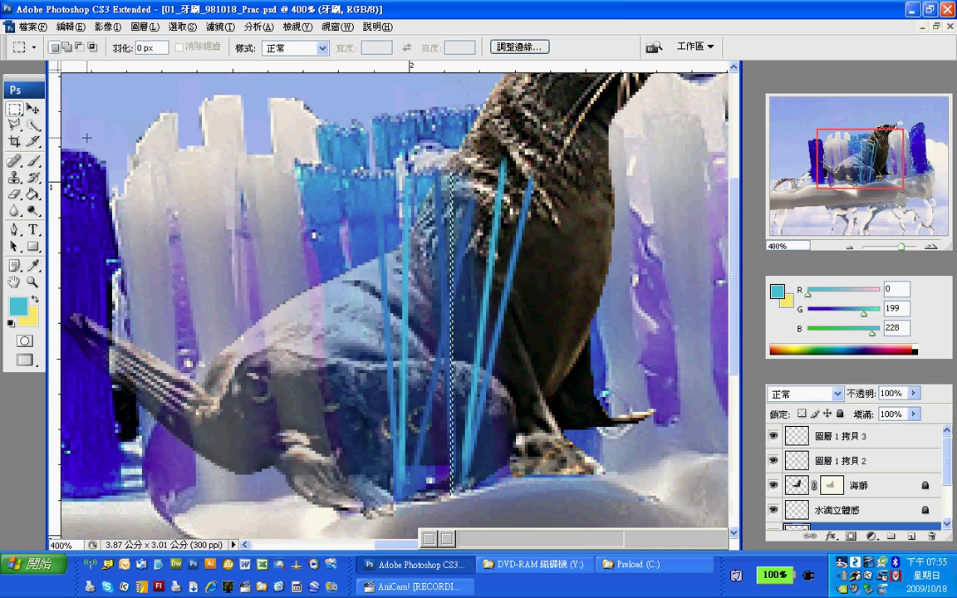
{"action": "left_click", "coordinate": [33, 109]}
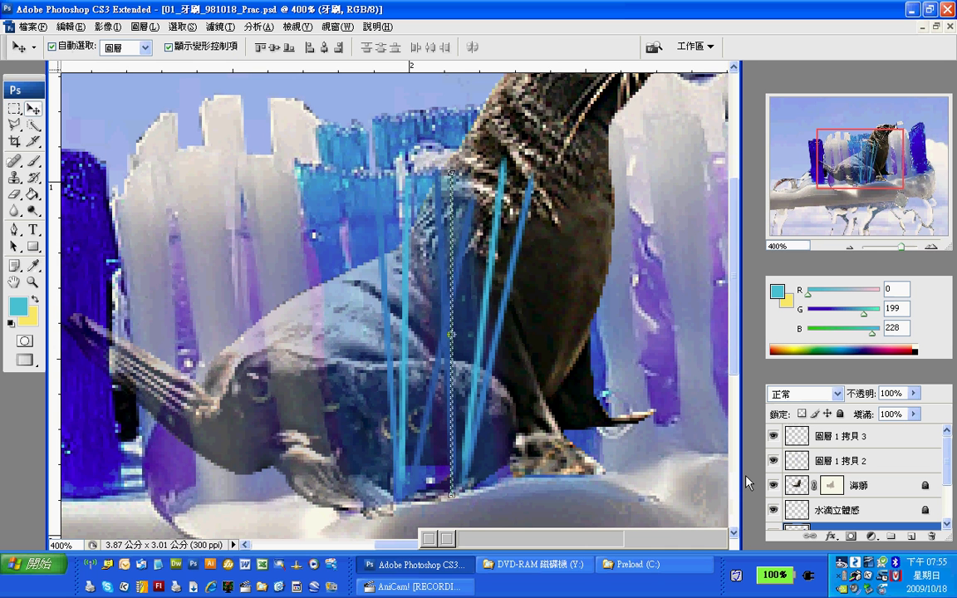
{"action": "key", "text": "ctrl+d"}
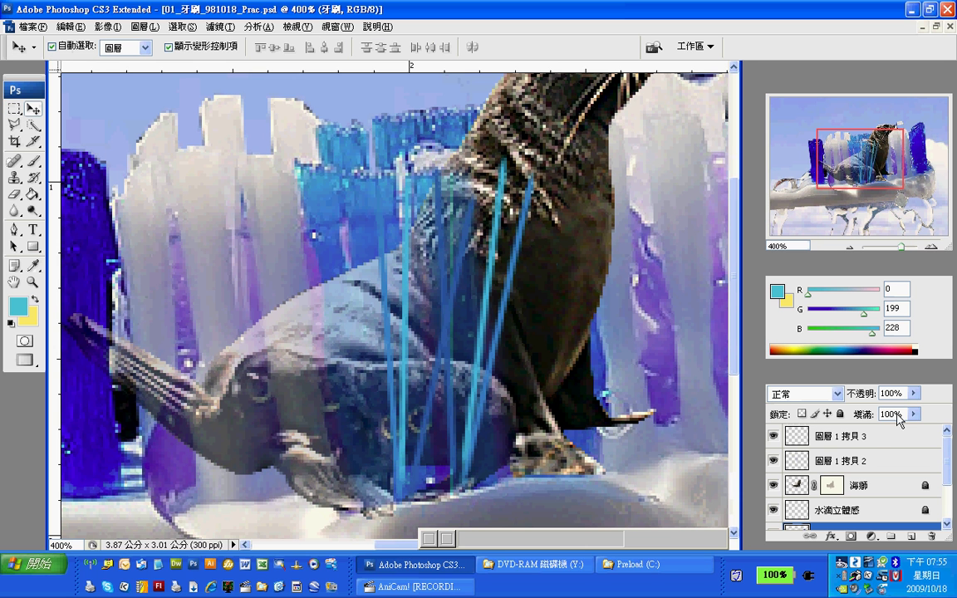
{"action": "scroll", "coordinate": [856, 440], "scroll_direction": "down", "scroll_amount": 2}
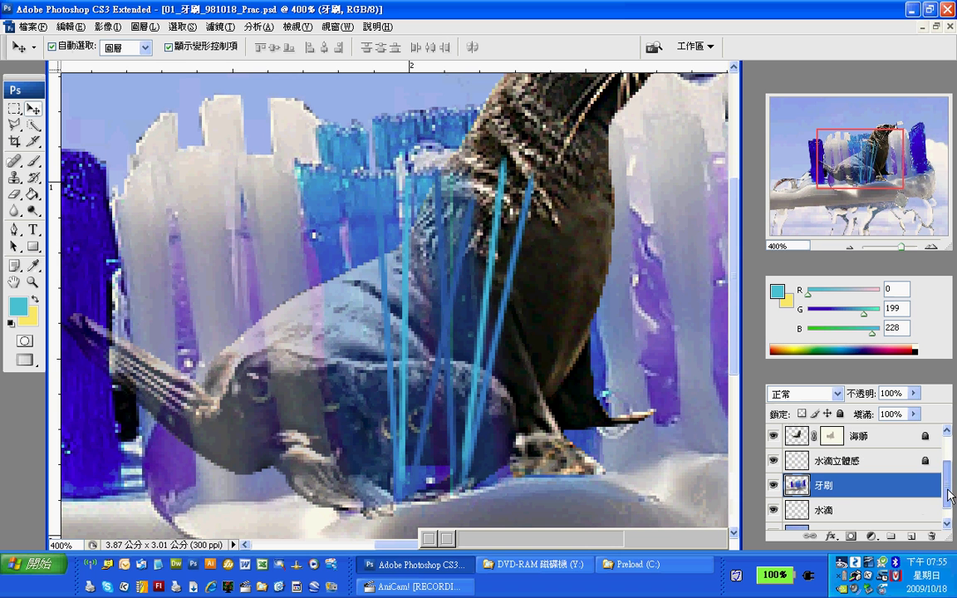
{"action": "key", "text": "ctrl+alt+z"}
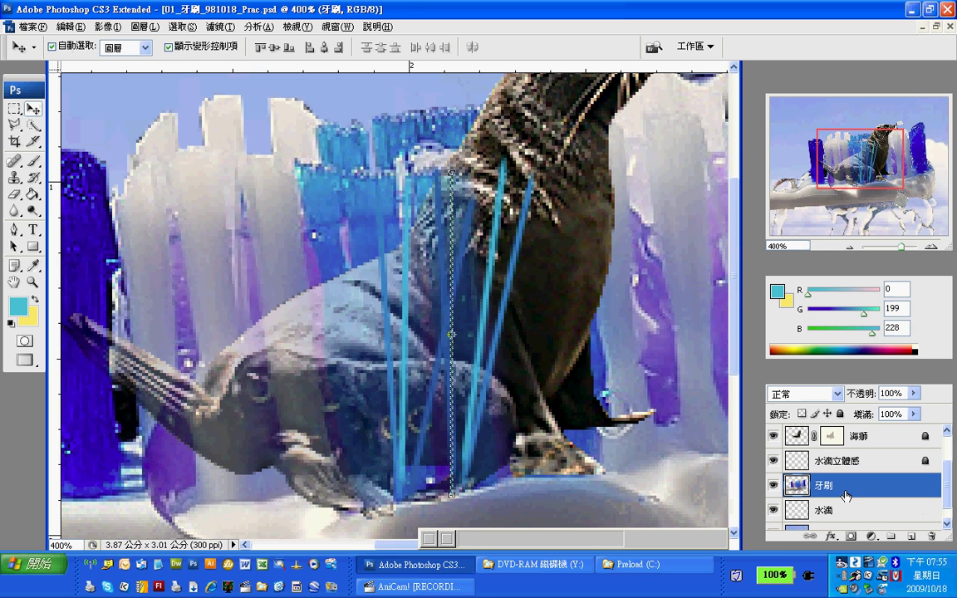
{"action": "key", "text": "ctrl+alt+z"}
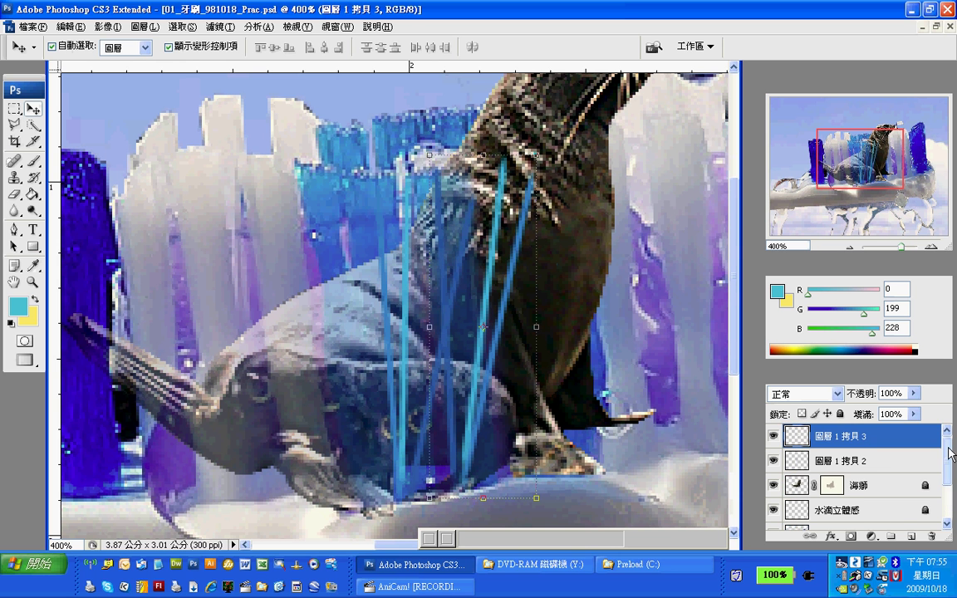
Add a new layer on top, marquee a narrow vertical strip between the strip groups and fill it with the cyan foreground colour
{"action": "left_click", "coordinate": [914, 539]}
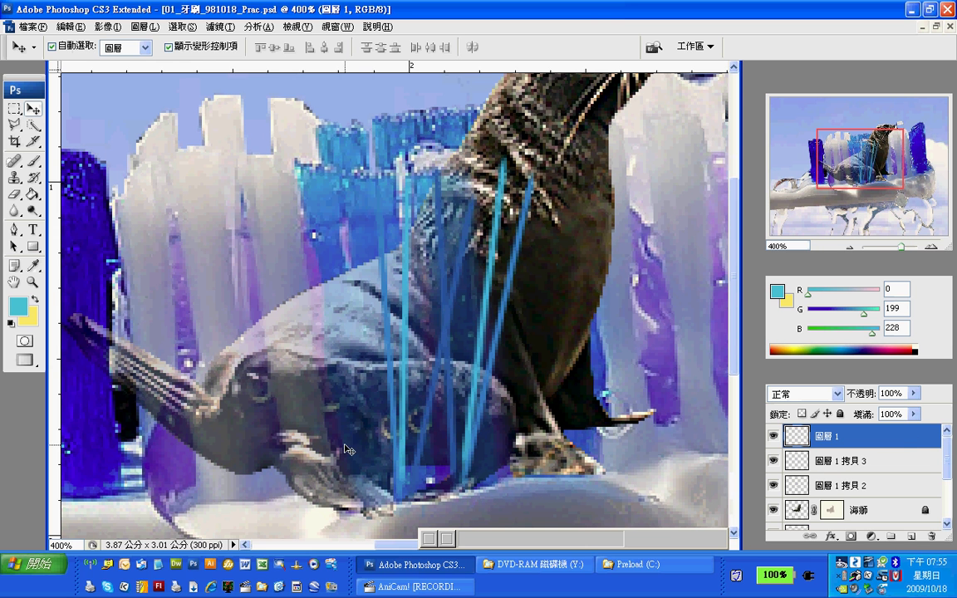
{"action": "left_click", "coordinate": [14, 109]}
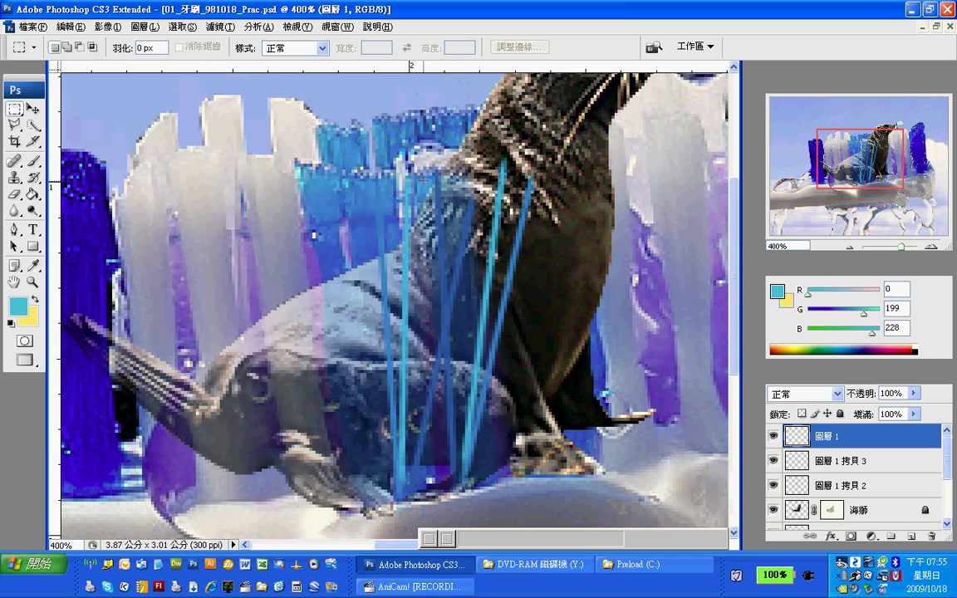
{"action": "left_click_drag", "start_coordinate": [429, 254], "coordinate": [426, 494]}
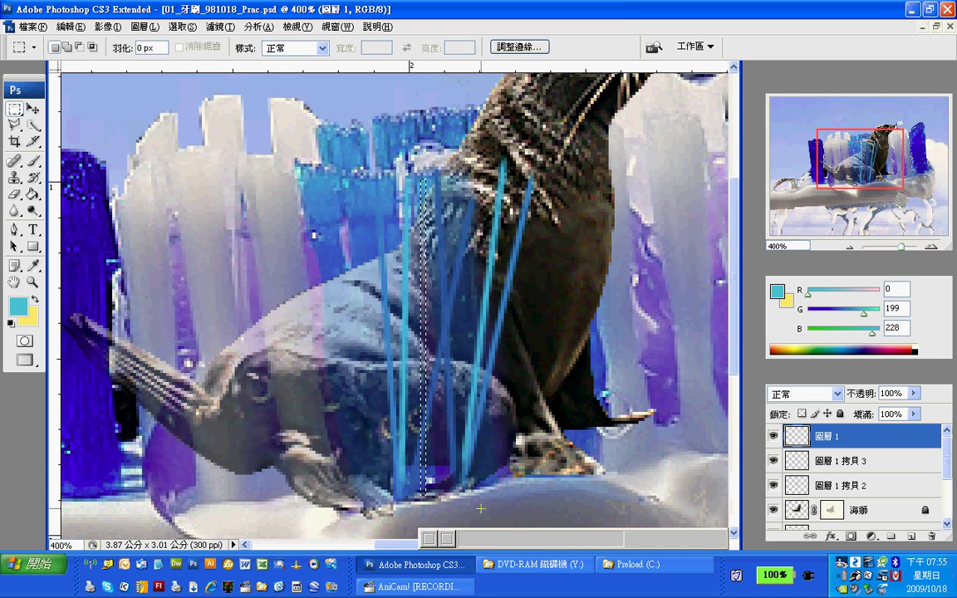
{"action": "key", "text": "alt+BackSpace"}
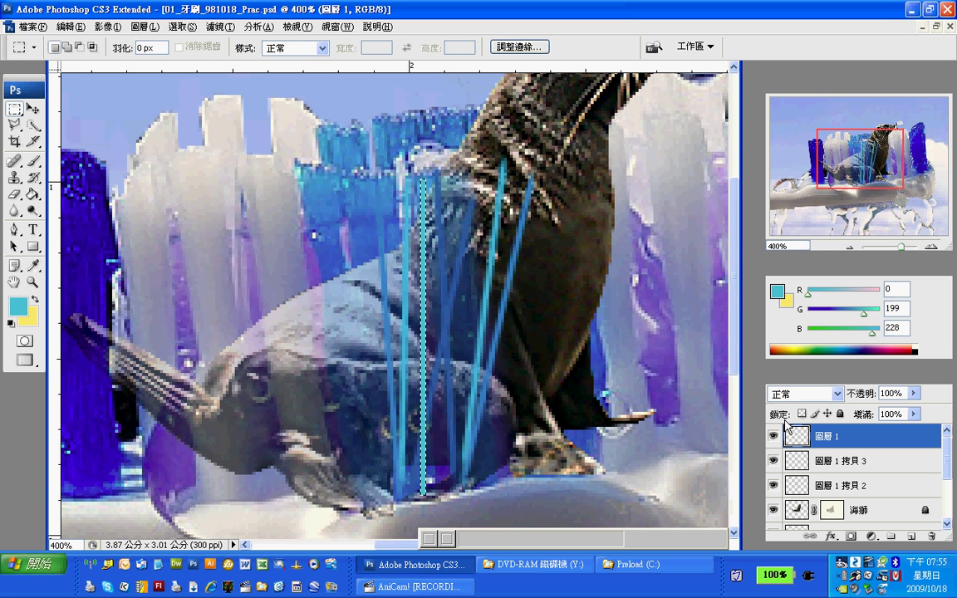
Move the cyan strip toward the sea lion's chest, between the two strip groups, and clear the selection
{"action": "key", "text": "v"}
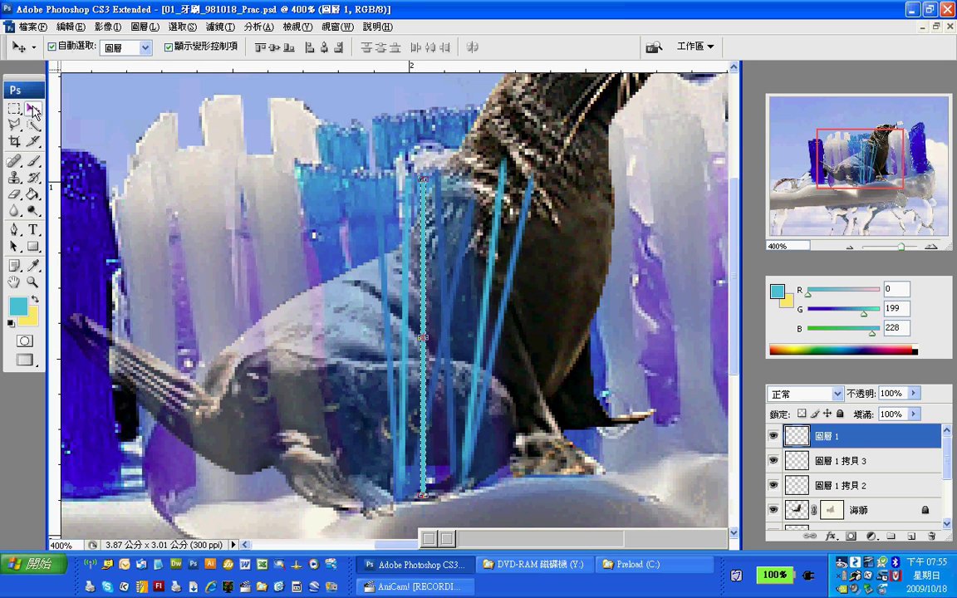
{"action": "key", "text": "Right"}
{"action": "key", "text": "Right"}
{"action": "key", "text": "Right"}
{"action": "key", "text": "Right"}
{"action": "key", "text": "Right"}
{"action": "key", "text": "Right"}
{"action": "key", "text": "Right"}
{"action": "key", "text": "Right"}
{"action": "key", "text": "Right"}
{"action": "key", "text": "Right"}
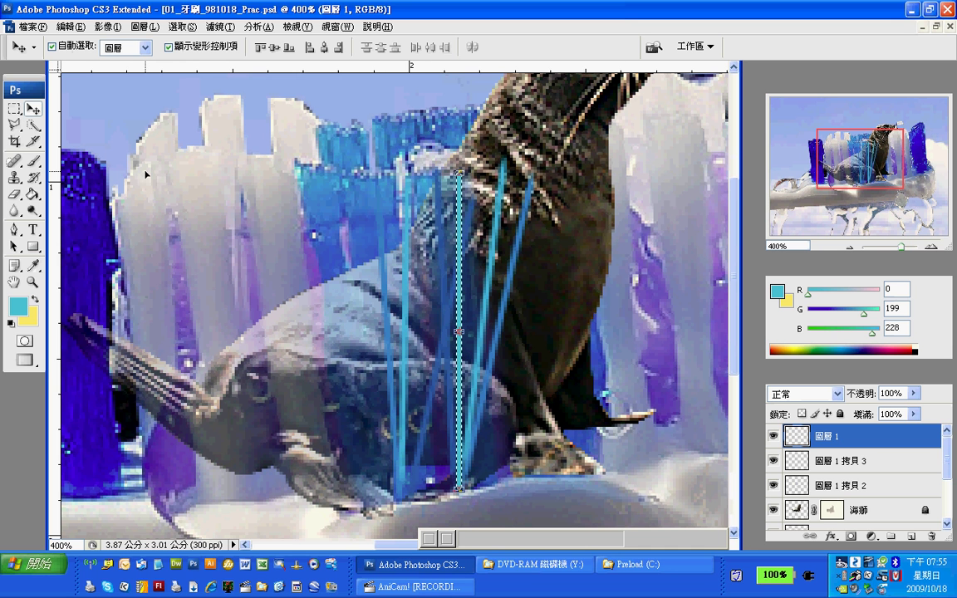
{"action": "left_click", "coordinate": [557, 288]}
{"action": "left_click", "coordinate": [460, 337]}
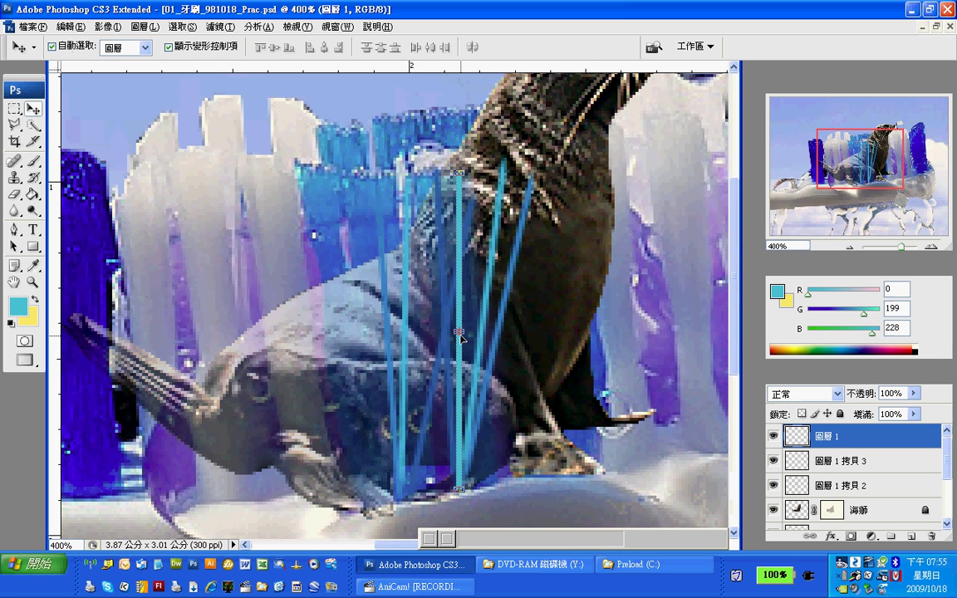
Nudge the cyan strip back toward the tail and slightly upward, so it sits midway between the strip groups
{"action": "key", "text": "Up"}
{"action": "key", "text": "Up"}
{"action": "key", "text": "Left"}
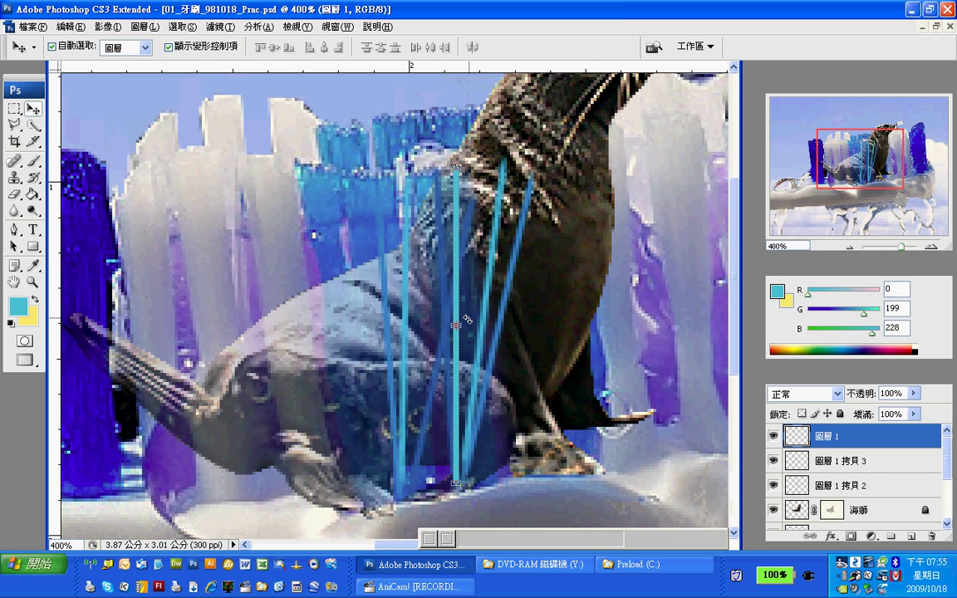
{"action": "key", "text": "Down"}
{"action": "key", "text": "Left"}
{"action": "key", "text": "Left"}
{"action": "key", "text": "Left"}
{"action": "key", "text": "Left"}
{"action": "key", "text": "Left"}
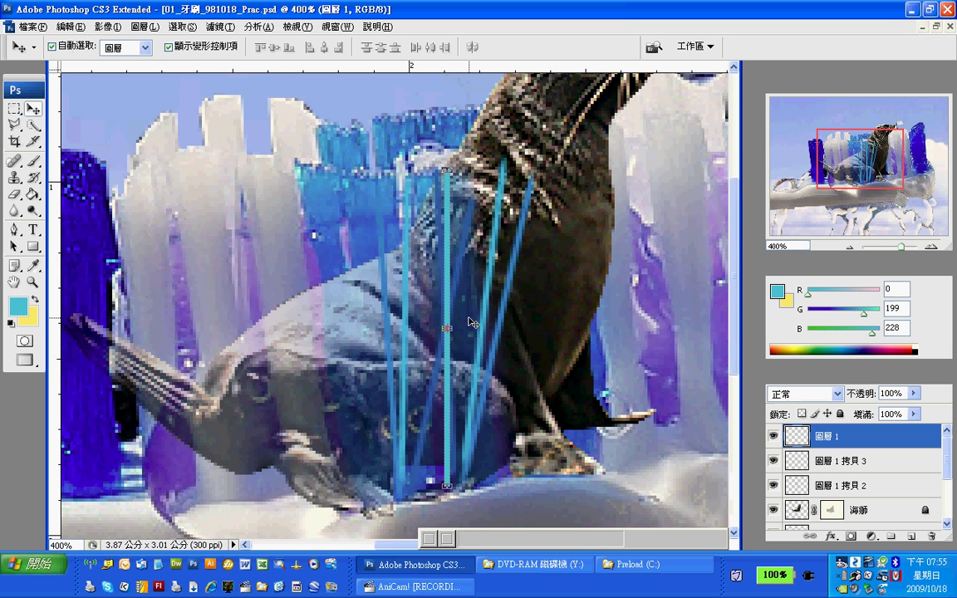
{"action": "key", "text": "Up"}
{"action": "key", "text": "Up"}
{"action": "key", "text": "Up"}
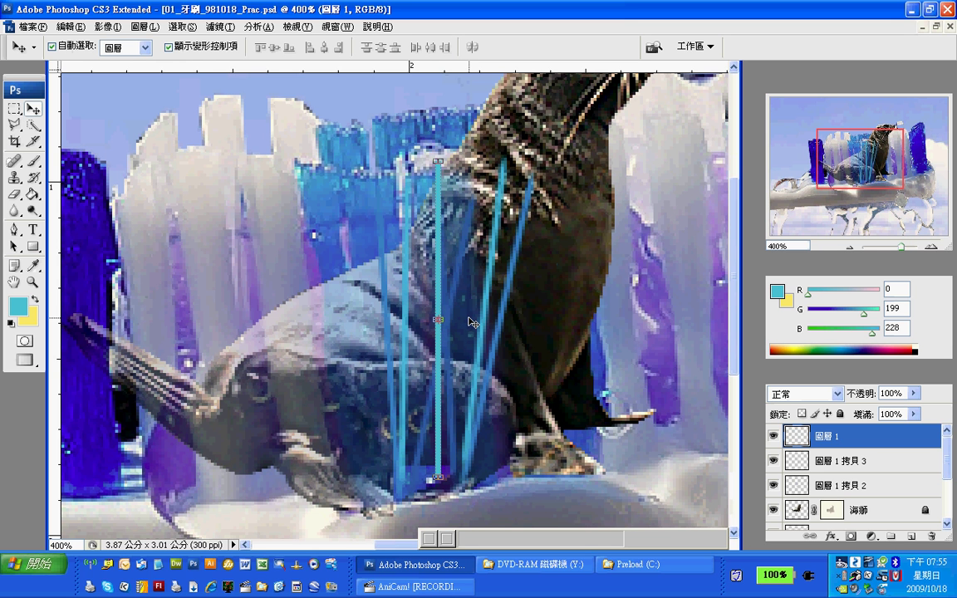
Set the foreground colour to dark blue (R 0, G 73, B 181) and fill 圖層 1 with it
{"action": "left_click", "coordinate": [22, 313]}
{"action": "left_click", "coordinate": [335, 321]}
{"action": "left_click", "coordinate": [339, 330]}
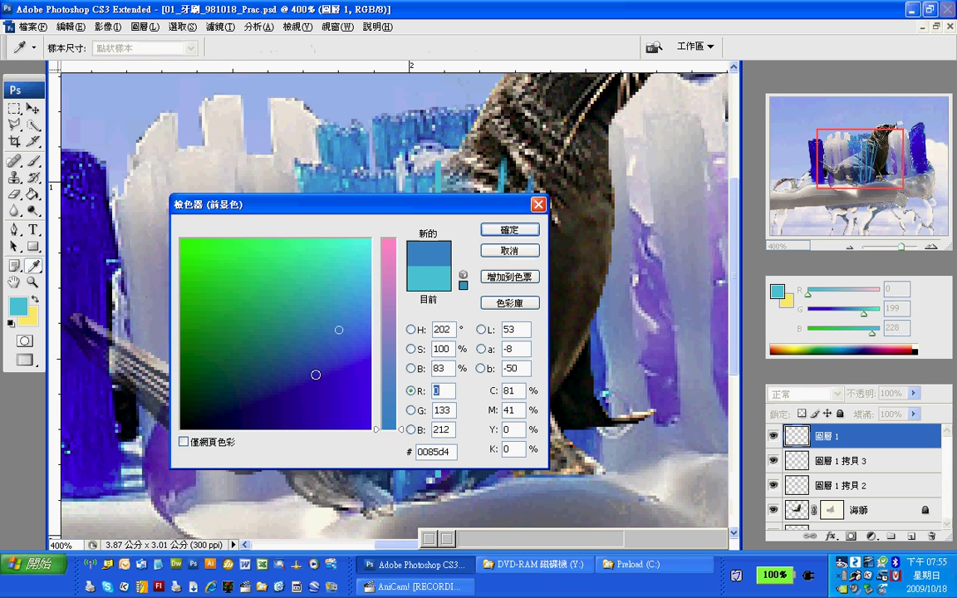
{"action": "left_click", "coordinate": [316, 375]}
{"action": "left_click", "coordinate": [510, 229]}
{"action": "key", "text": "v"}
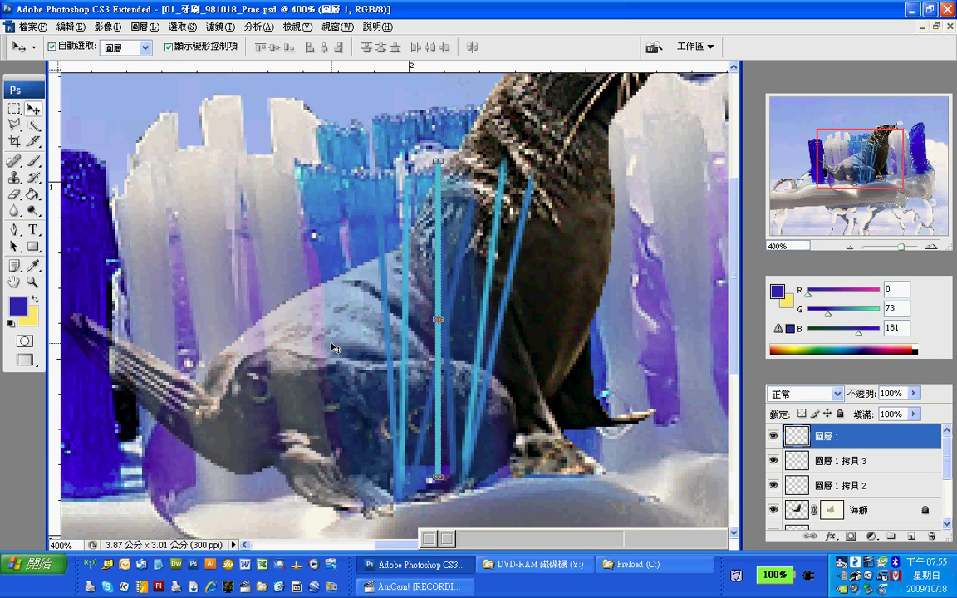
{"action": "key", "text": "alt+BackSpace"}
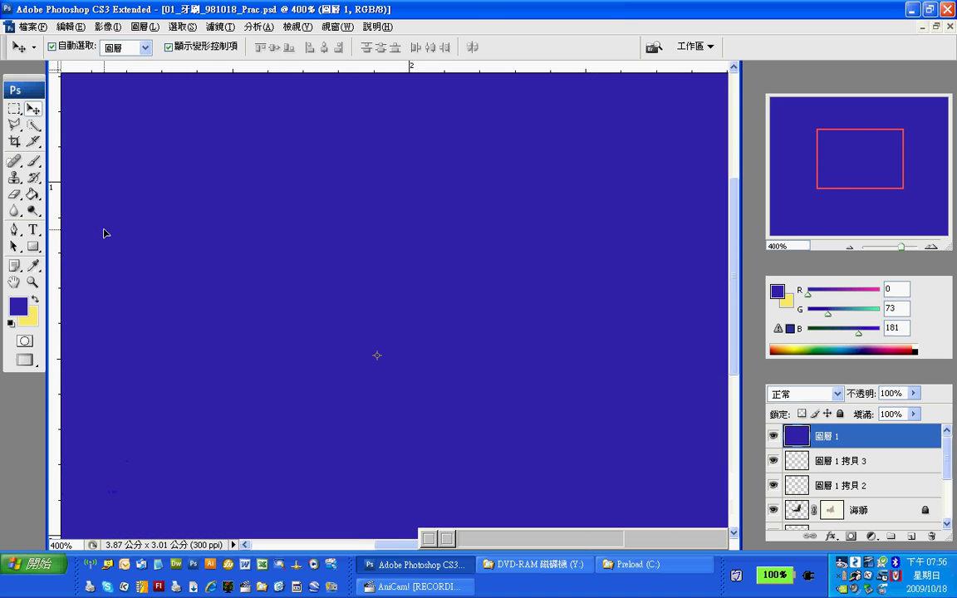
Undo the whole-layer fill and recolour only the cyan strip on 圖層 1 with the dark blue foreground using the Paint Bucket
{"action": "key", "text": "ctrl+z"}
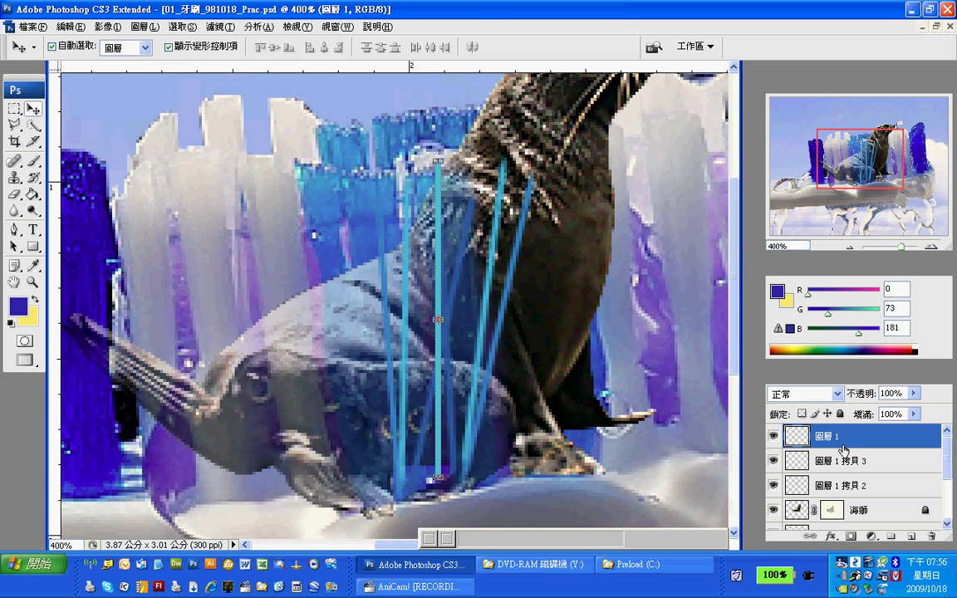
{"action": "left_click", "coordinate": [33, 196]}
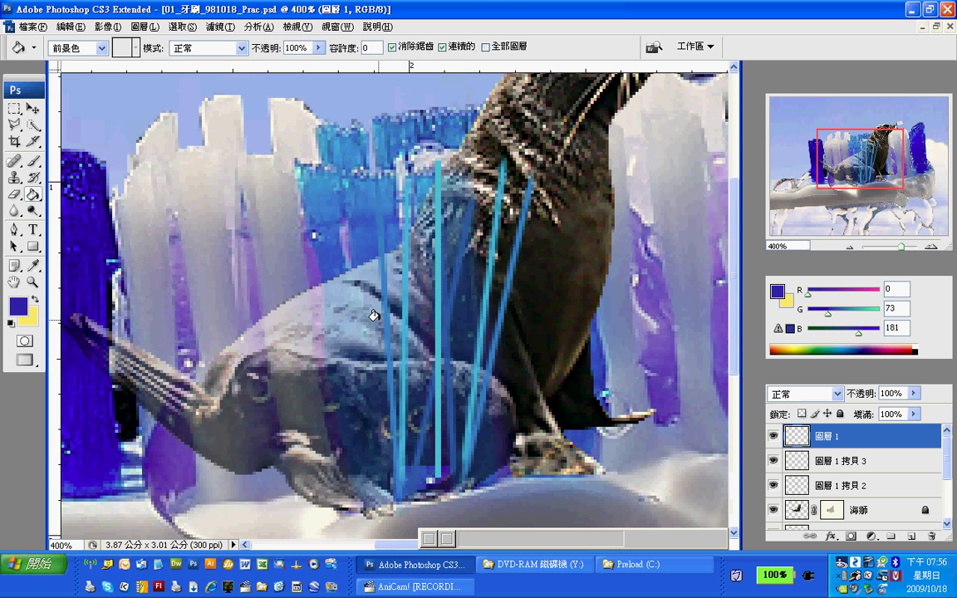
{"action": "left_click", "coordinate": [431, 296]}
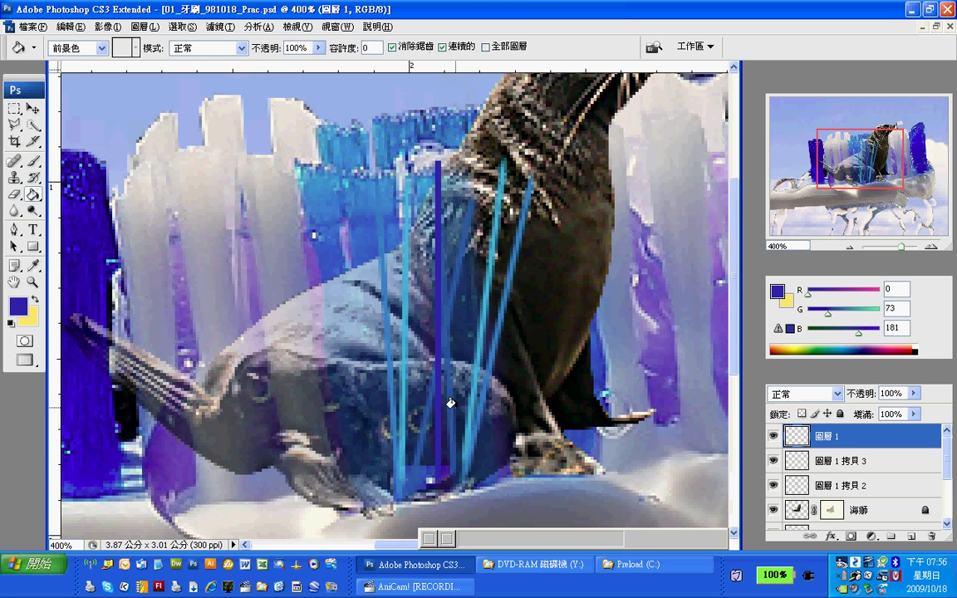
Rotate the dark blue strip by -5.5° and shift it toward the tail to X 242.0 px, Y 164.5 px, then apply the transform
{"action": "left_click", "coordinate": [34, 109]}
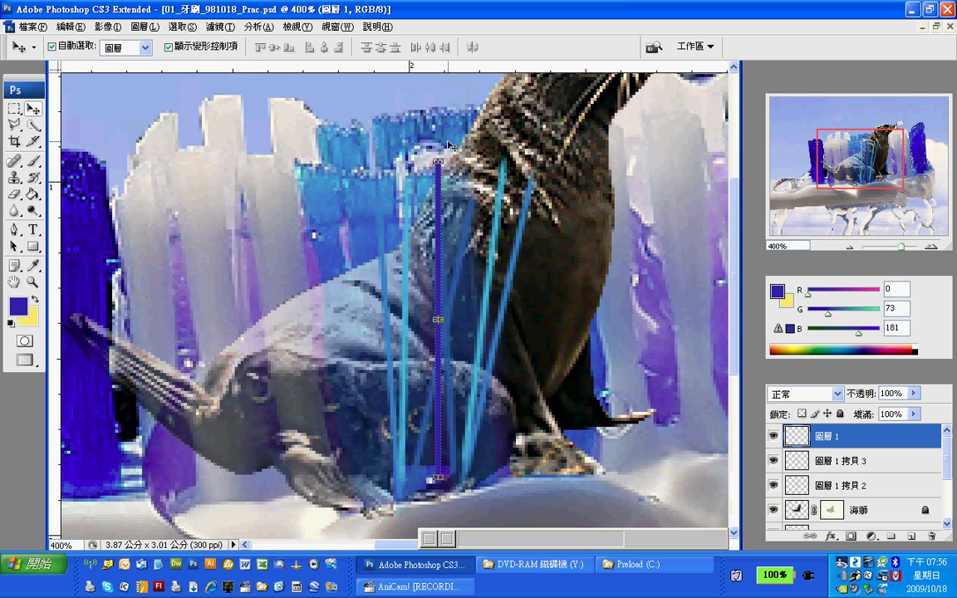
{"action": "left_click_drag", "start_coordinate": [450, 146], "coordinate": [434, 156]}
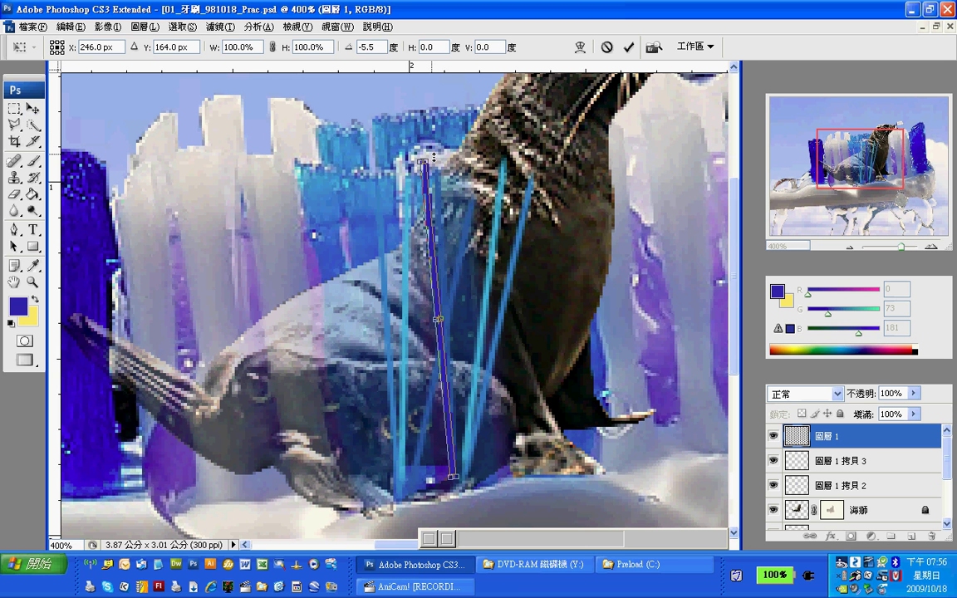
{"action": "key", "text": "Left"}
{"action": "key", "text": "Left"}
{"action": "key", "text": "Left"}
{"action": "key", "text": "Left"}
{"action": "key", "text": "Left"}
{"action": "key", "text": "Left"}
{"action": "key", "text": "Left"}
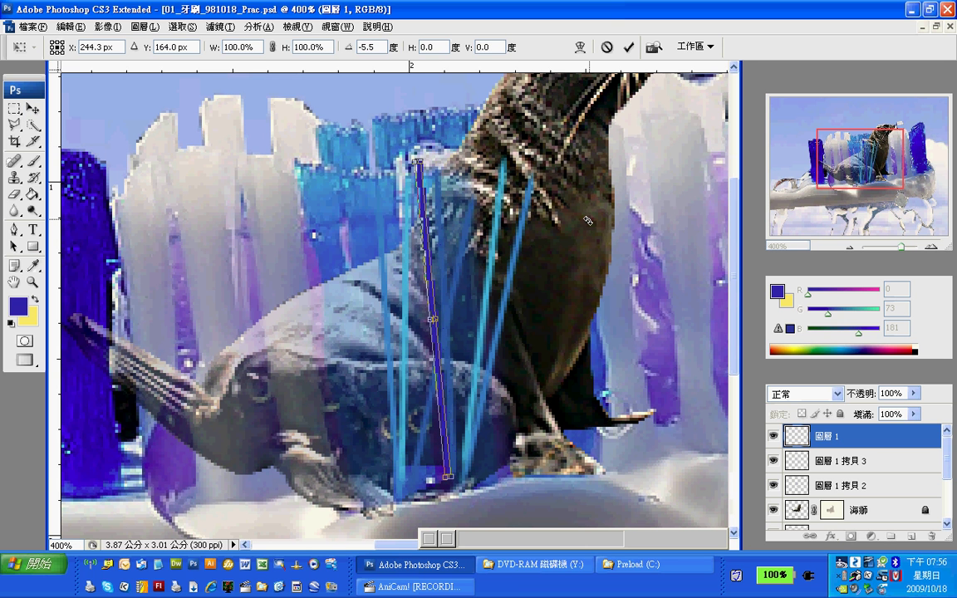
{"action": "key", "text": "Left"}
{"action": "key", "text": "Left"}
{"action": "key", "text": "Left"}
{"action": "key", "text": "Left"}
{"action": "key", "text": "Left"}
{"action": "key", "text": "Left"}
{"action": "key", "text": "Left"}
{"action": "key", "text": "Left"}
{"action": "key", "text": "Left"}
{"action": "key", "text": "Down"}
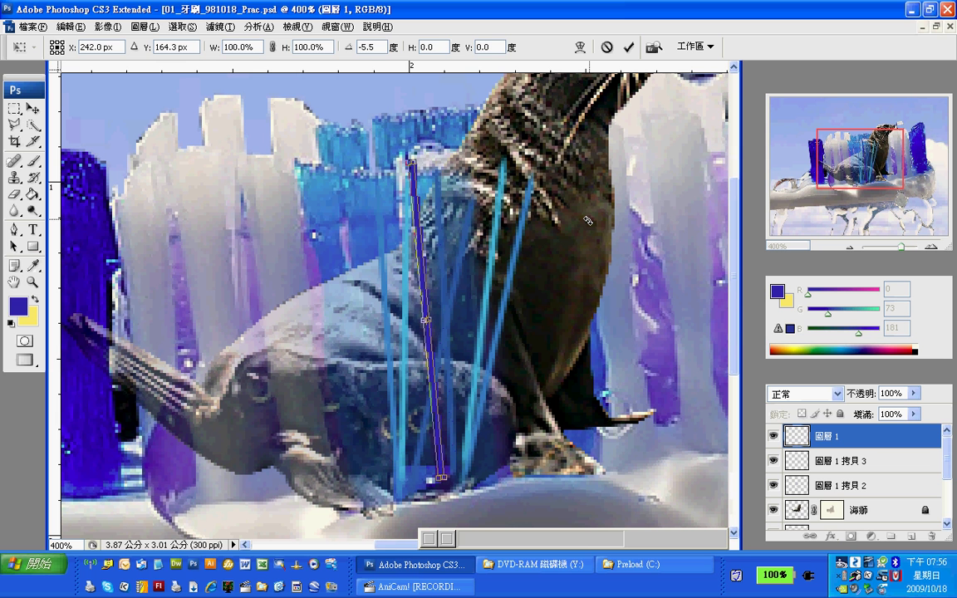
{"action": "key", "text": "Down"}
{"action": "left_click", "coordinate": [32, 108]}
{"action": "left_click", "coordinate": [459, 227]}
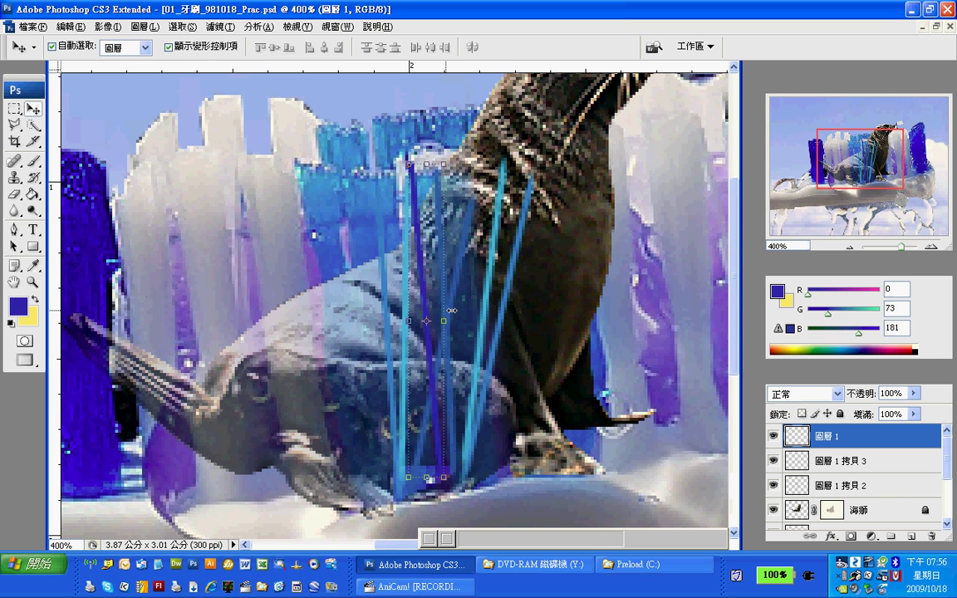
Duplicate the dark blue strip layer 圖層 1 as 圖層 1 拷貝
{"action": "right_click", "coordinate": [879, 444]}
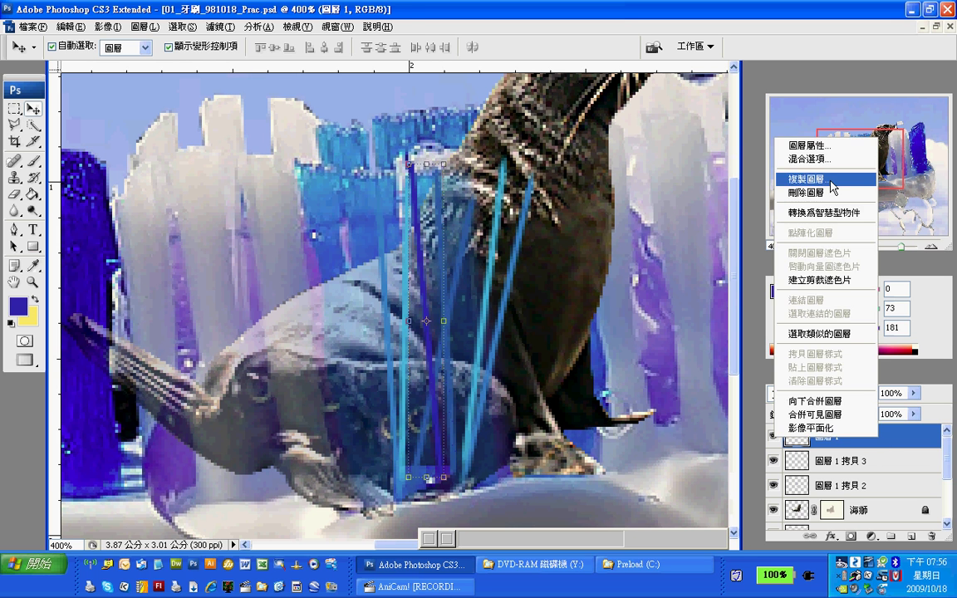
{"action": "left_click", "coordinate": [748, 177]}
{"action": "left_click", "coordinate": [604, 175]}
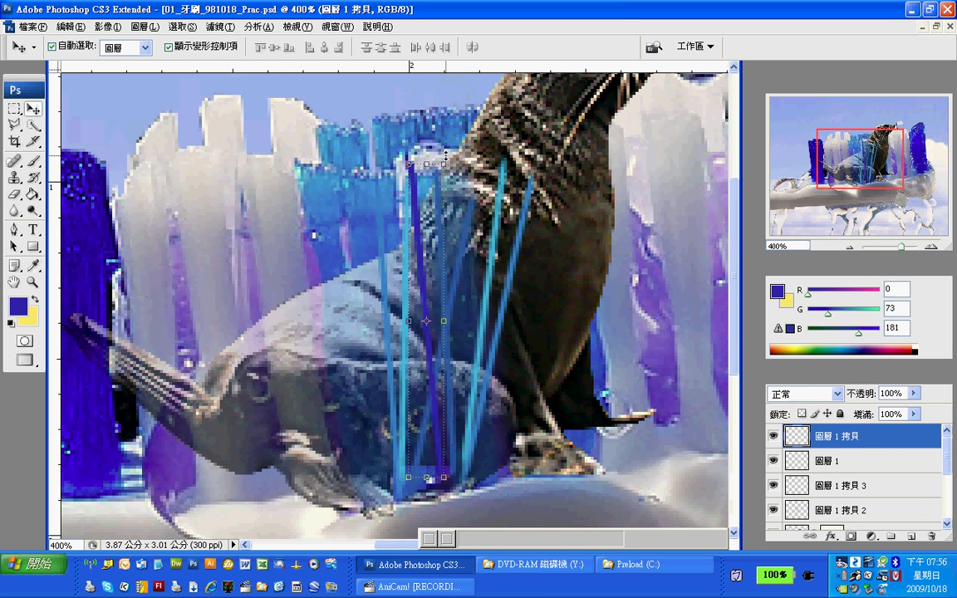
Rotate the copied dark blue strip by 8.0°, move it toward the chest to X 247.0 px, and apply the transform
{"action": "key", "text": "ctrl+t"}
{"action": "left_click_drag", "start_coordinate": [447, 154], "coordinate": [470, 158]}
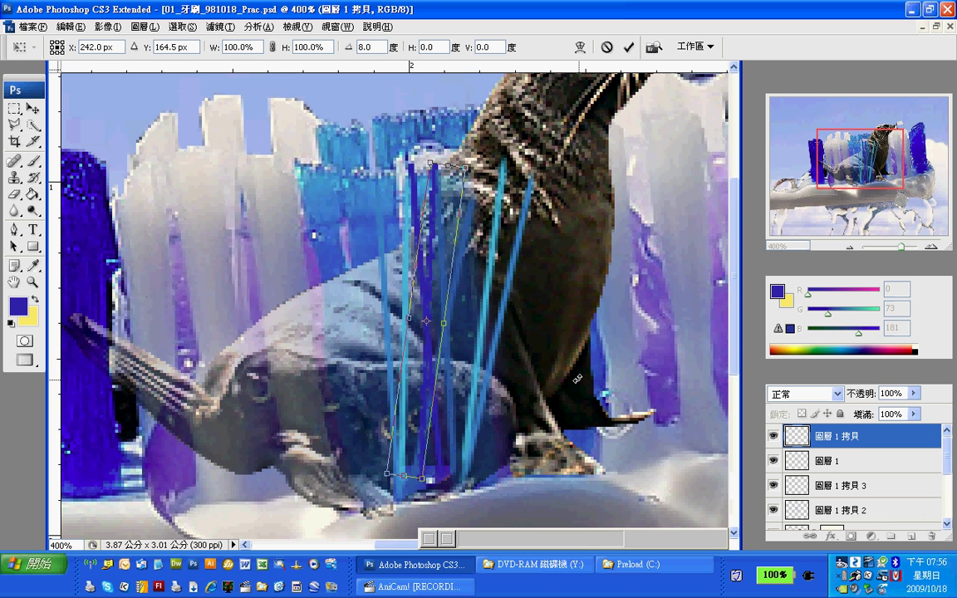
{"action": "key", "text": "Right"}
{"action": "key", "text": "Right"}
{"action": "key", "text": "Right"}
{"action": "key", "text": "Right"}
{"action": "key", "text": "Right"}
{"action": "key", "text": "Right"}
{"action": "key", "text": "Right"}
{"action": "key", "text": "Right"}
{"action": "key", "text": "Right"}
{"action": "key", "text": "Right"}
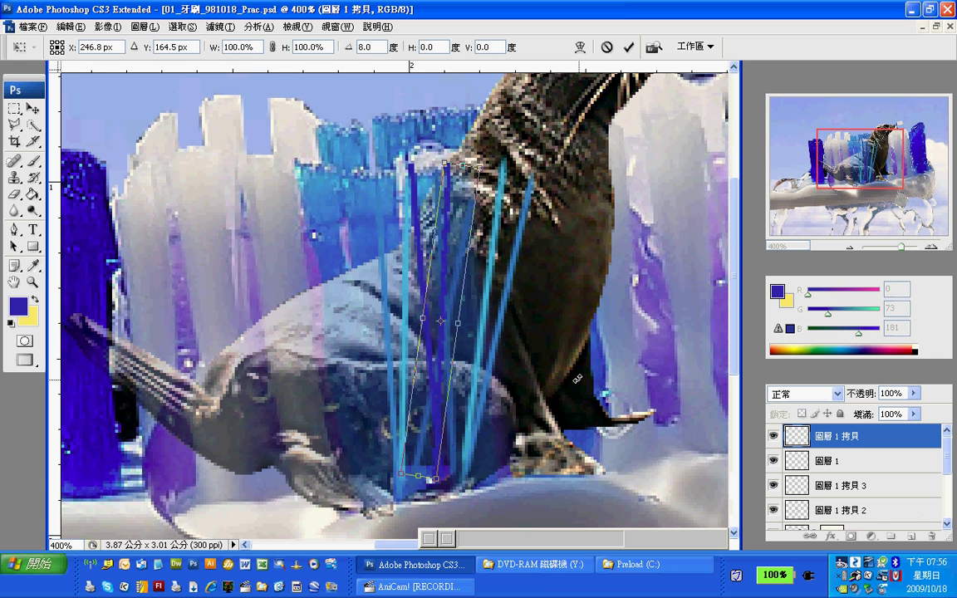
{"action": "key", "text": "Right"}
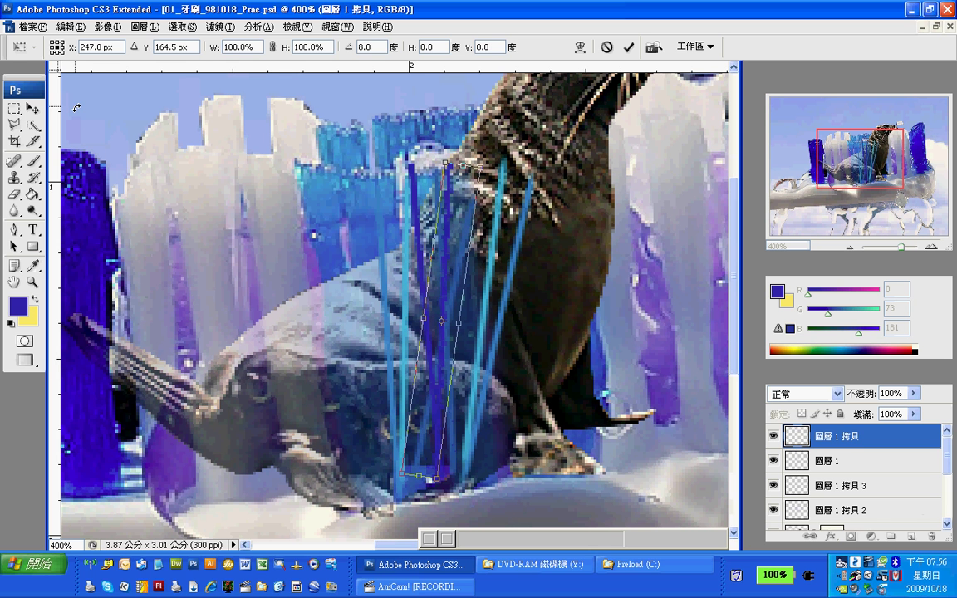
{"action": "left_click", "coordinate": [32, 108]}
{"action": "left_click", "coordinate": [441, 225]}
{"action": "left_click", "coordinate": [545, 276]}
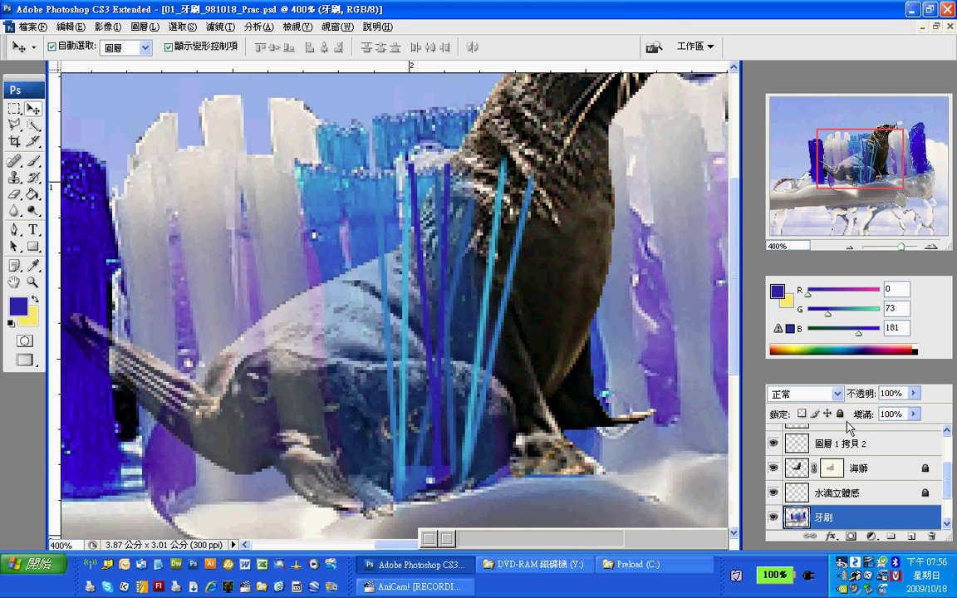
Reselect the 圖層 1 拷貝 layer and nudge its dark blue strip a little further toward the sea lion's chest
{"action": "scroll", "coordinate": [856, 466], "scroll_direction": "up", "scroll_amount": 5}
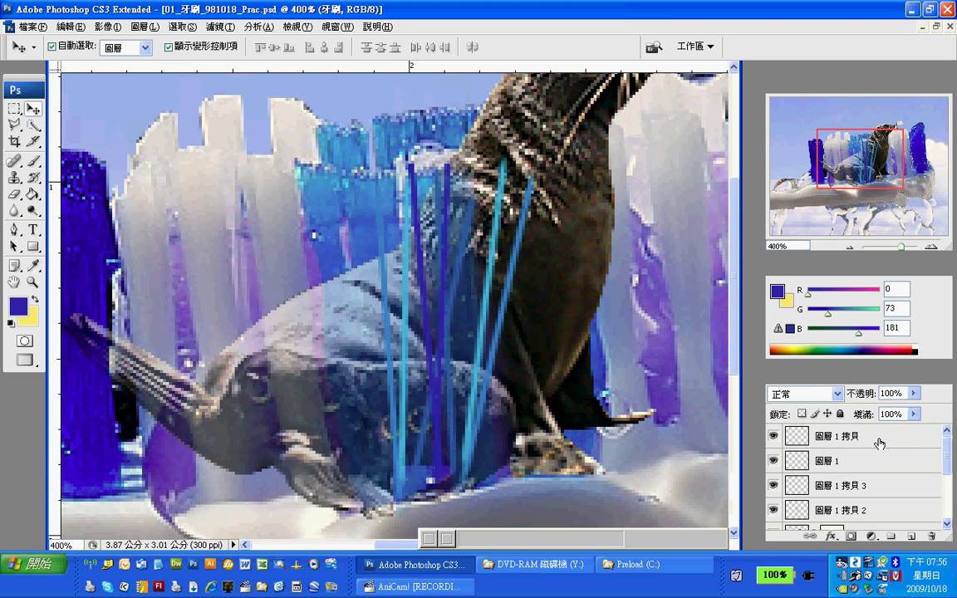
{"action": "left_click", "coordinate": [818, 437]}
{"action": "key", "text": "Right"}
{"action": "key", "text": "Right"}
{"action": "key", "text": "Right"}
{"action": "key", "text": "Right"}
{"action": "key", "text": "Right"}
{"action": "key", "text": "Right"}
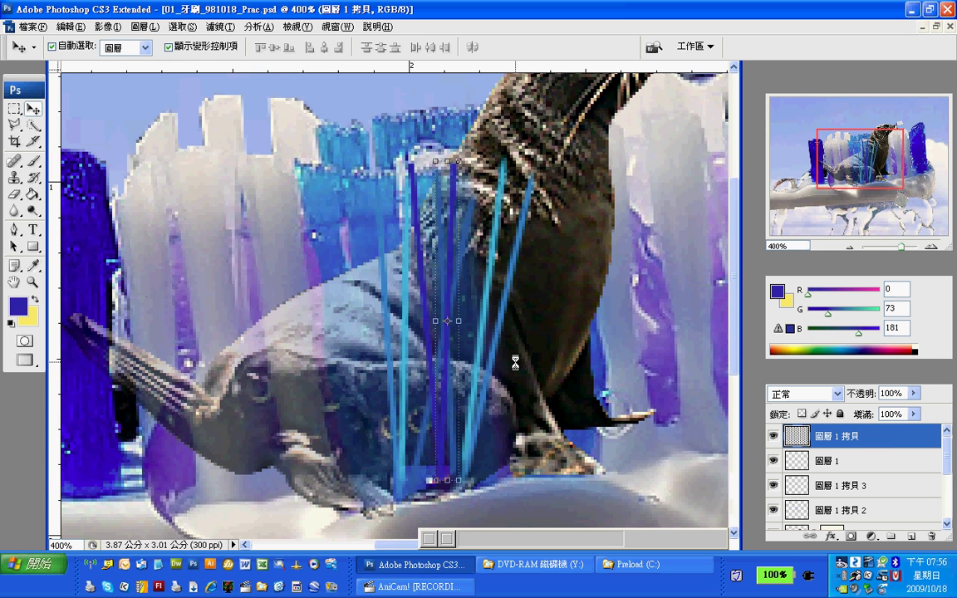
{"action": "key", "text": "Left"}
{"action": "key", "text": "Left"}
{"action": "key", "text": "Left"}
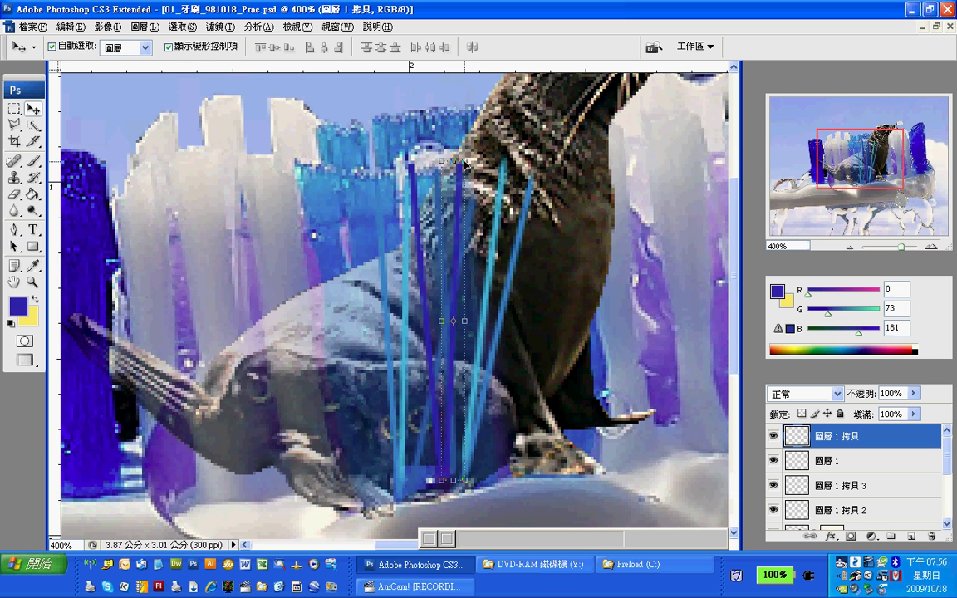
Scale the copied dark blue strip down from its upper end to 93% and apply the transform
{"action": "left_click_drag", "start_coordinate": [442, 161], "coordinate": [441, 181]}
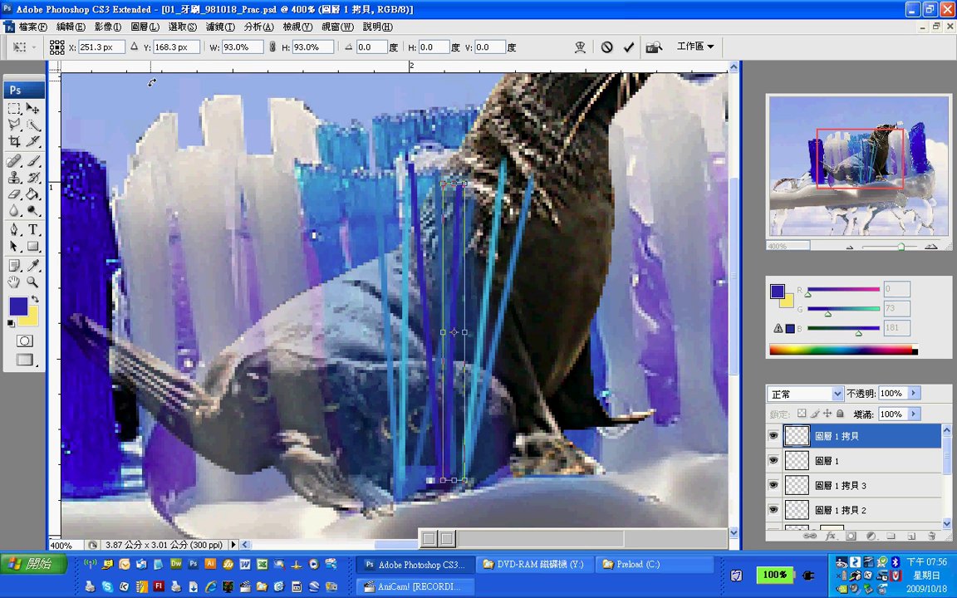
{"action": "left_click", "coordinate": [32, 110]}
{"action": "left_click", "coordinate": [397, 213]}
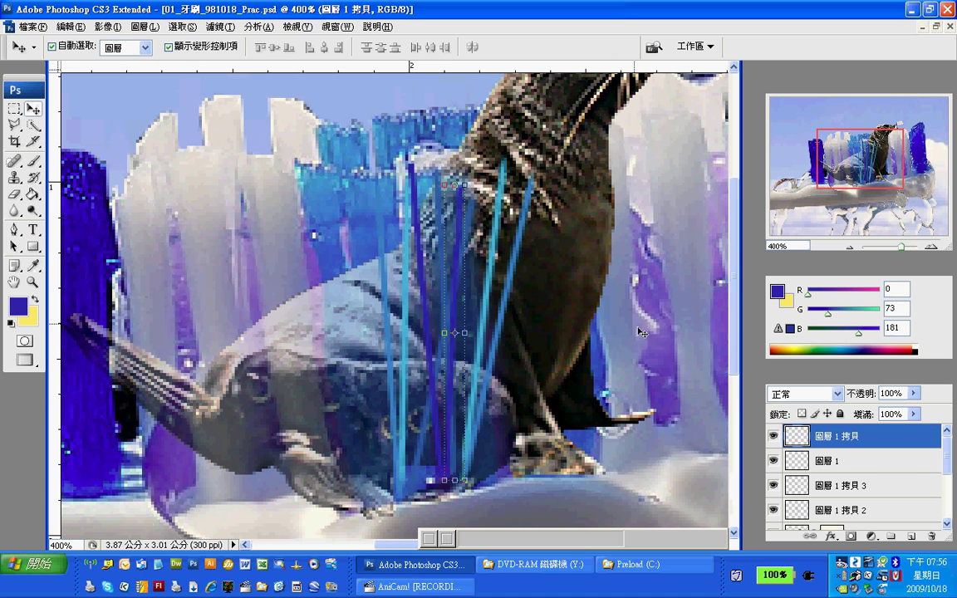
{"action": "left_click", "coordinate": [726, 409]}
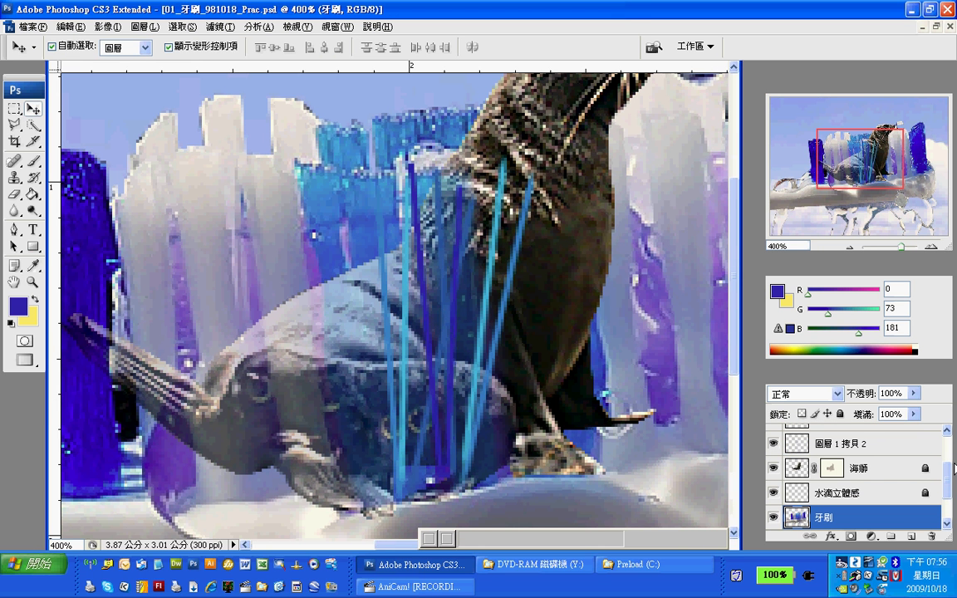
Select the four strip layers from 圖層 1 拷貝 through 圖層 1 拷貝 2 and merge them into one layer
{"action": "scroll", "coordinate": [843, 455], "scroll_direction": "up", "scroll_amount": 3}
{"action": "left_click", "coordinate": [827, 432]}
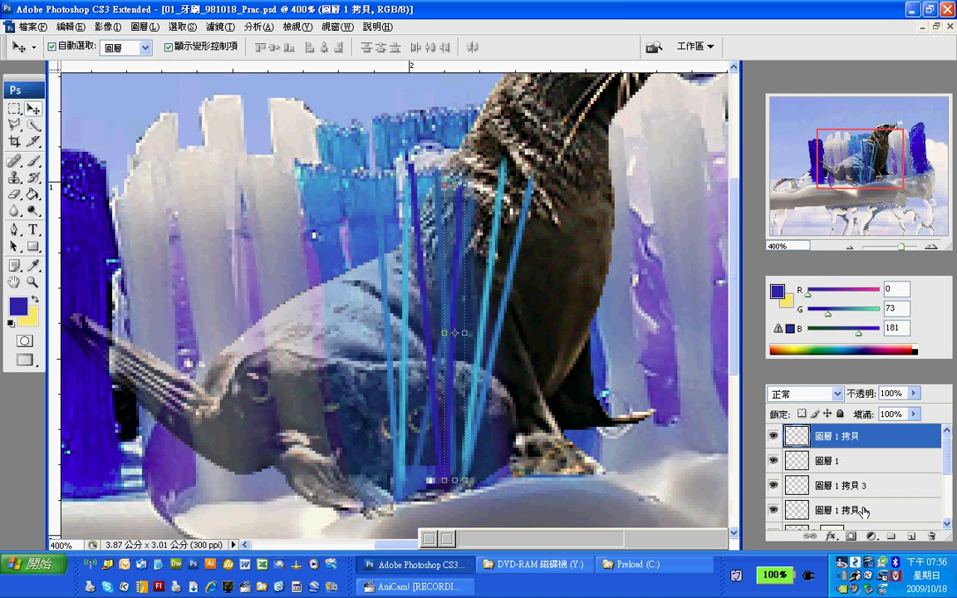
{"action": "left_click", "coordinate": [866, 510], "text": "shift"}
{"action": "right_click", "coordinate": [866, 510]}
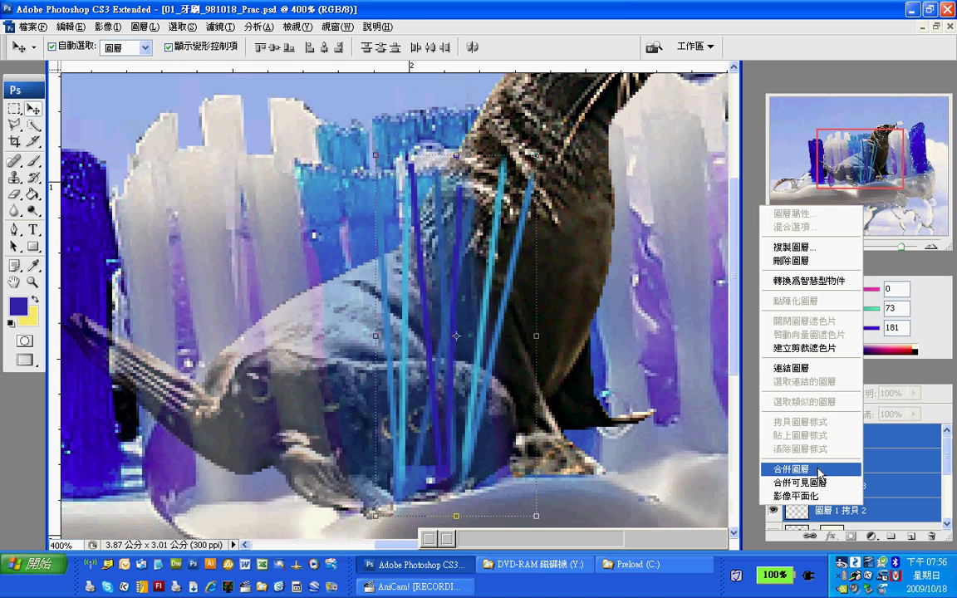
{"action": "left_click", "coordinate": [810, 468]}
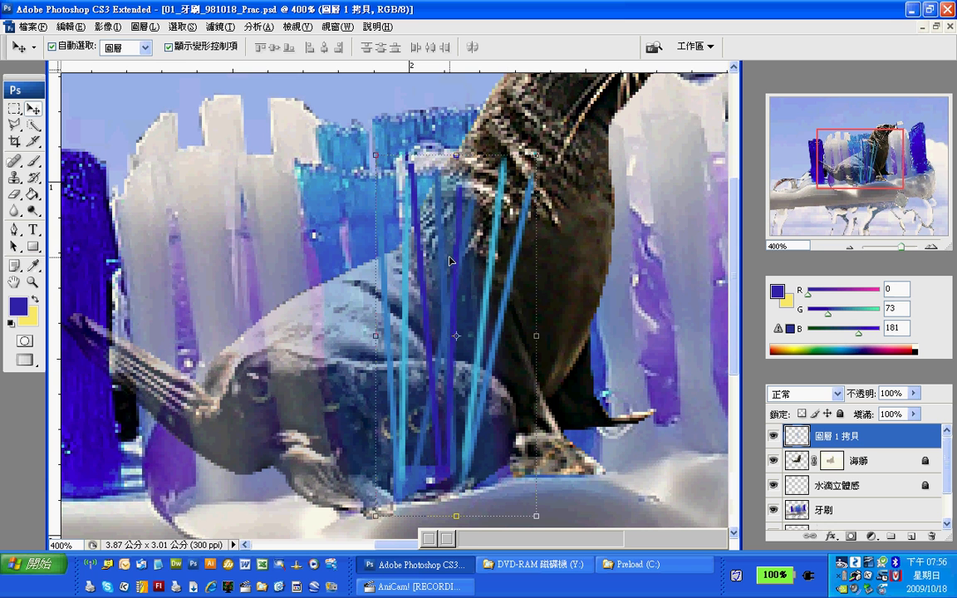
Undo the accidental move of the toothbrush layer and shift the merged strip cluster slightly toward the tail and upward
{"action": "left_click_drag", "start_coordinate": [454, 265], "coordinate": [388, 227]}
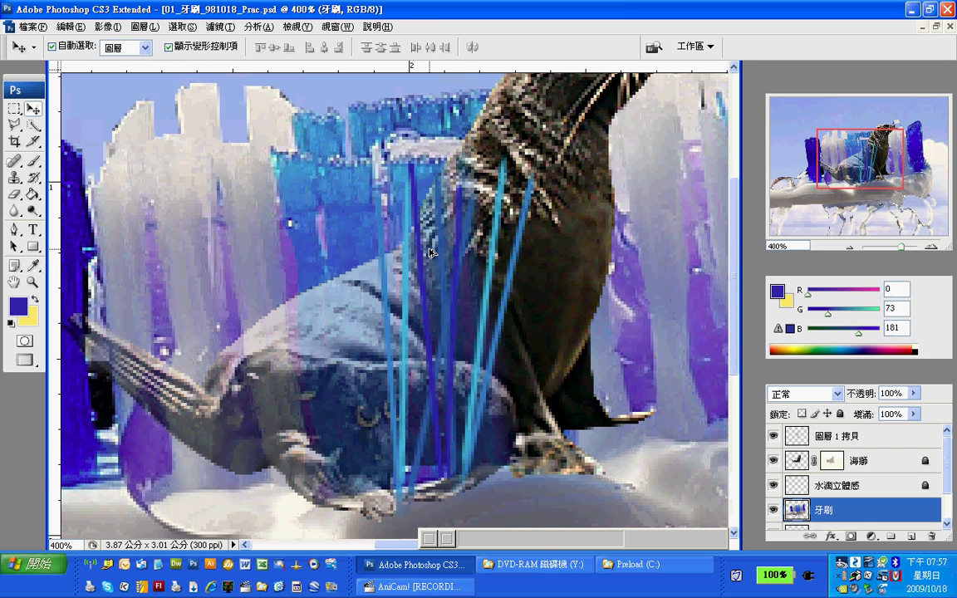
{"action": "key", "text": "ctrl+z"}
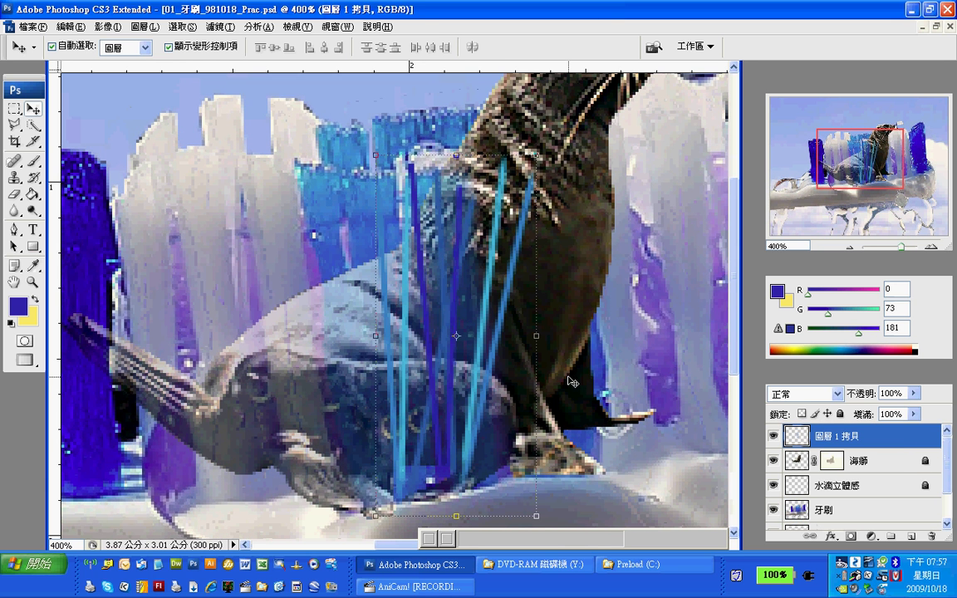
{"action": "key", "text": "Left"}
{"action": "key", "text": "Left"}
{"action": "key", "text": "Left"}
{"action": "key", "text": "Left"}
{"action": "key", "text": "Left"}
{"action": "key", "text": "Left"}
{"action": "key", "text": "Left"}
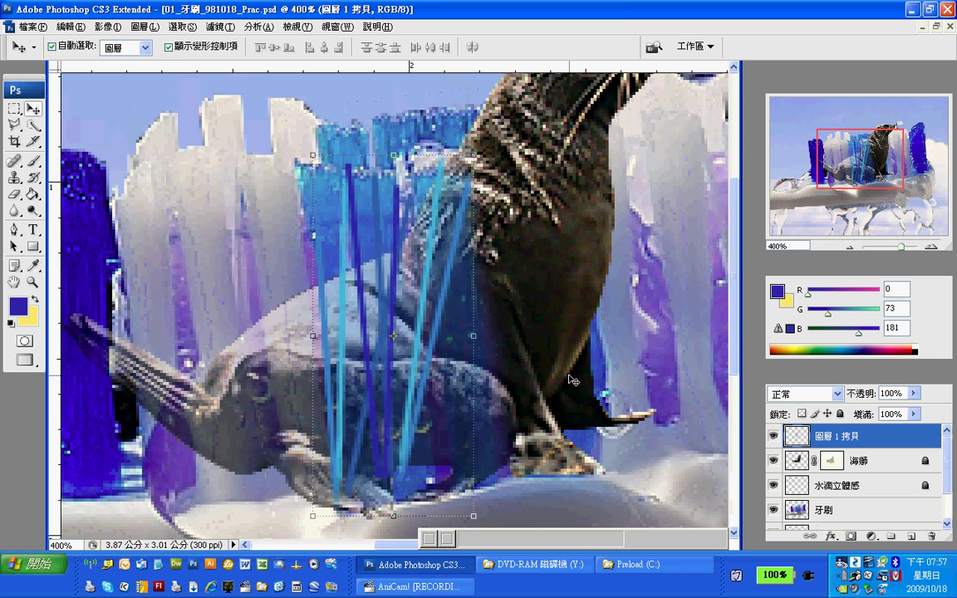
{"action": "key", "text": "Right"}
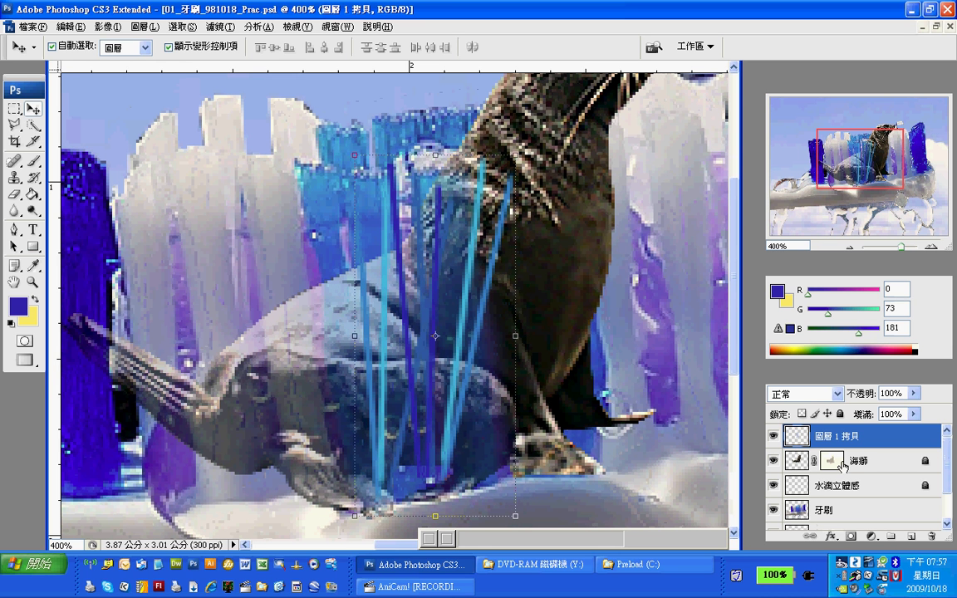
{"action": "left_click_drag", "start_coordinate": [454, 414], "coordinate": [469, 405]}
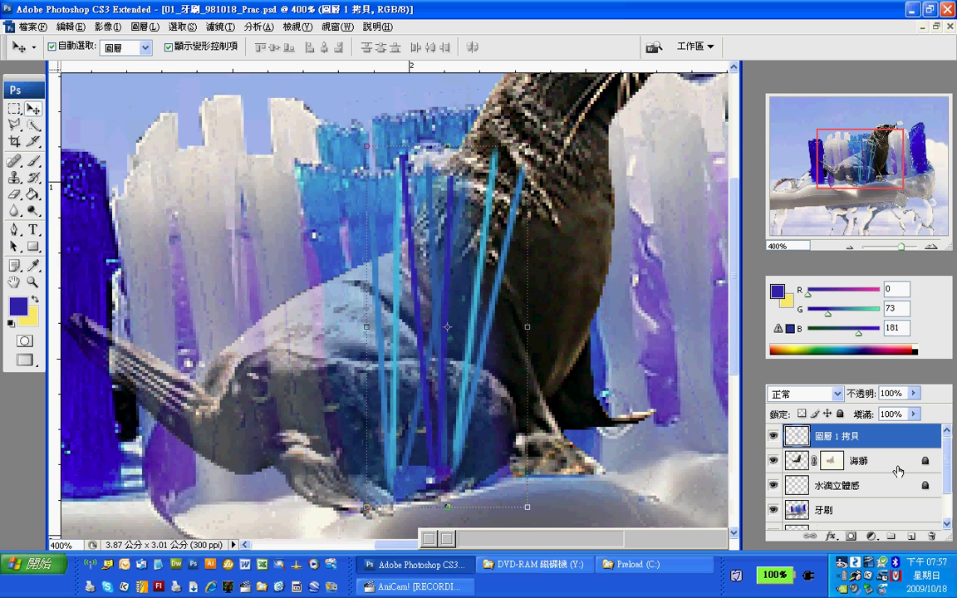
Add a layer mask to the merged strip layer and brush near-black over the strips' lower ends with a 9-pixel brush at 86% opacity
{"action": "left_click", "coordinate": [851, 537]}
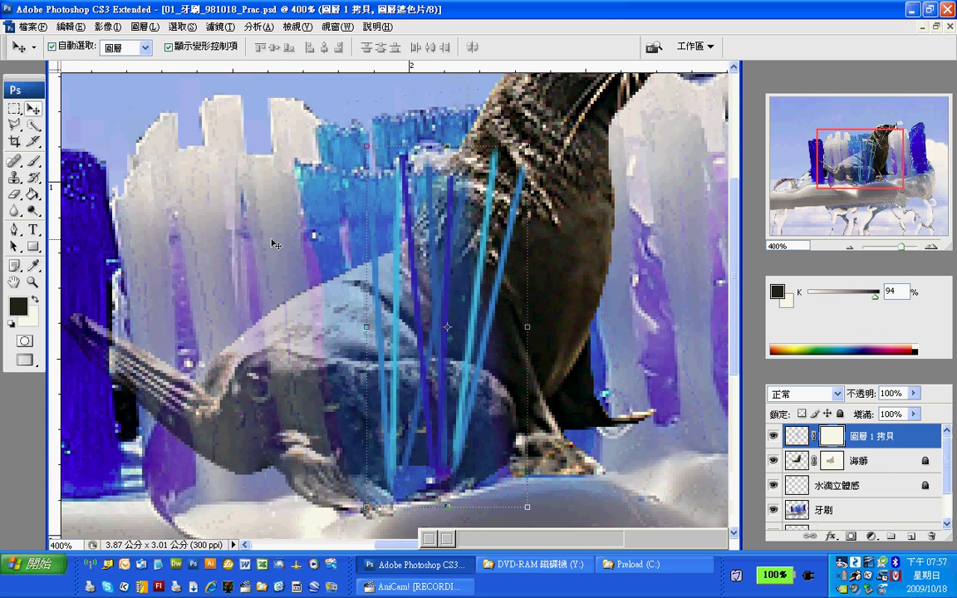
{"action": "left_click", "coordinate": [34, 160]}
{"action": "left_click_drag", "start_coordinate": [390, 482], "coordinate": [405, 482]}
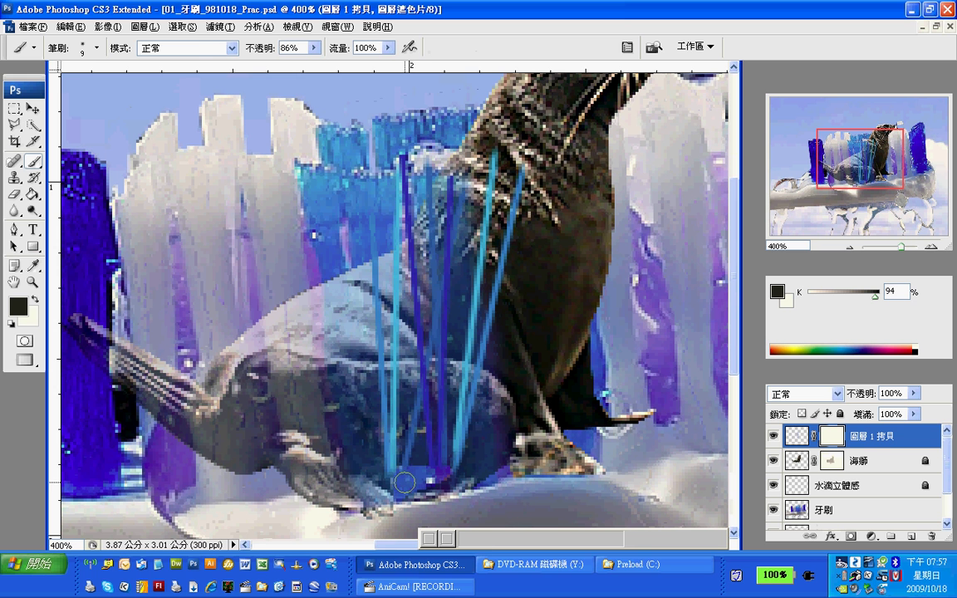
Try the masked strip cluster further across, over the sea lion's chest
{"action": "key", "text": "v"}
{"action": "left_click_drag", "start_coordinate": [444, 308], "coordinate": [541, 302]}
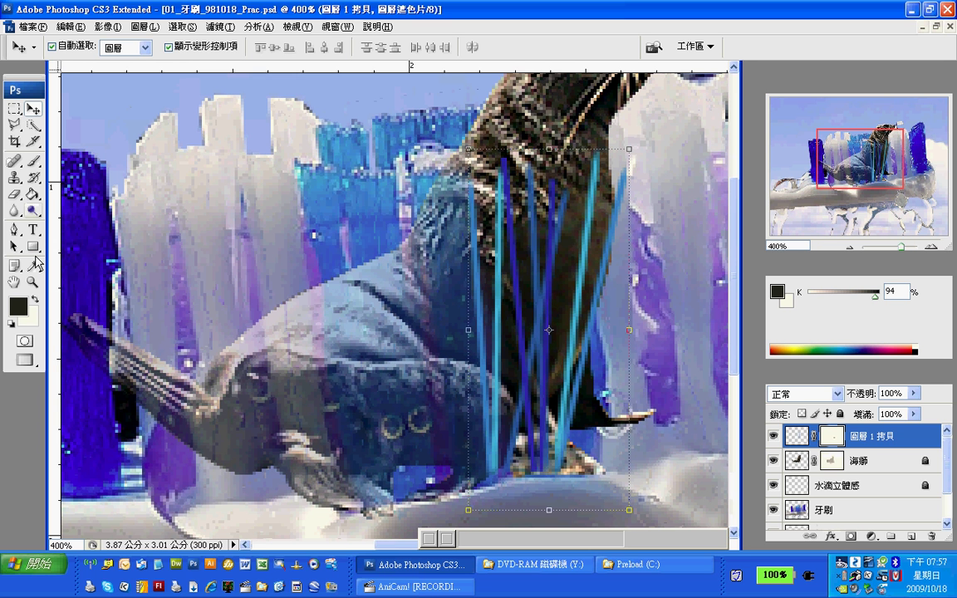
{"action": "left_click", "coordinate": [35, 160]}
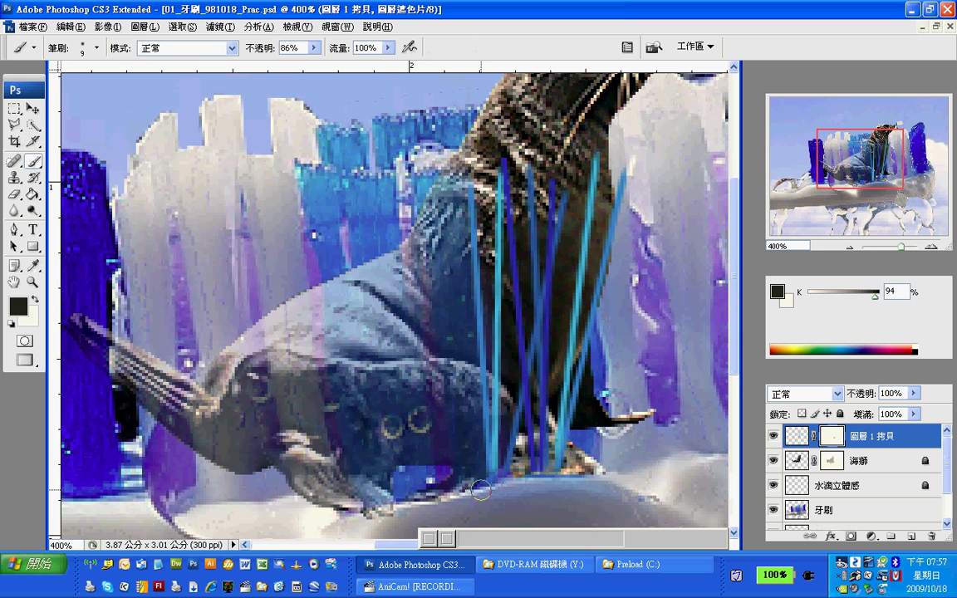
{"action": "scroll", "coordinate": [586, 466], "scroll_direction": "down", "scroll_amount": 1}
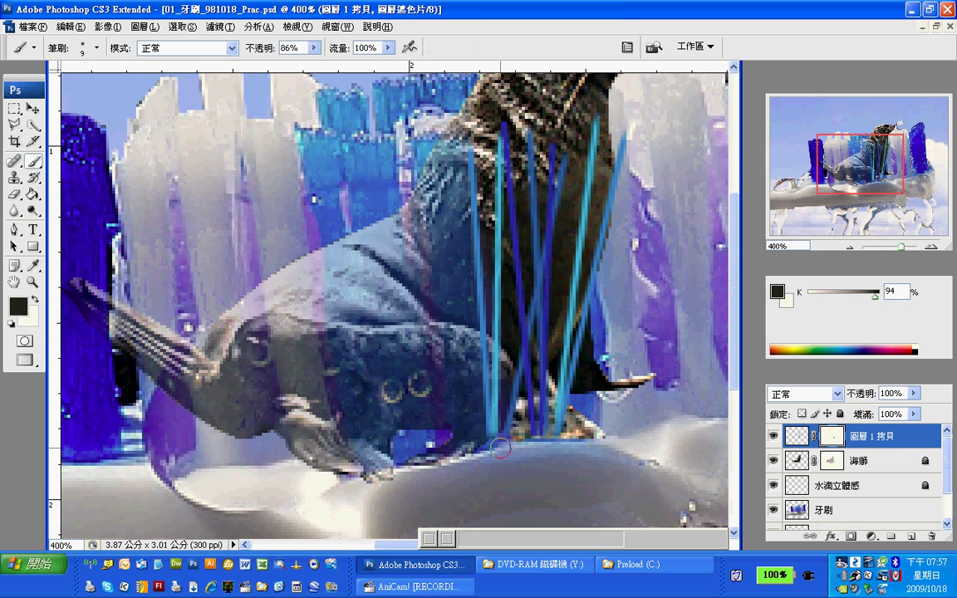
Move the strip cluster back over the sea lion's shoulder and undo the accidental shift of the toothbrush layer
{"action": "left_click", "coordinate": [33, 108]}
{"action": "left_click_drag", "start_coordinate": [542, 252], "coordinate": [462, 268]}
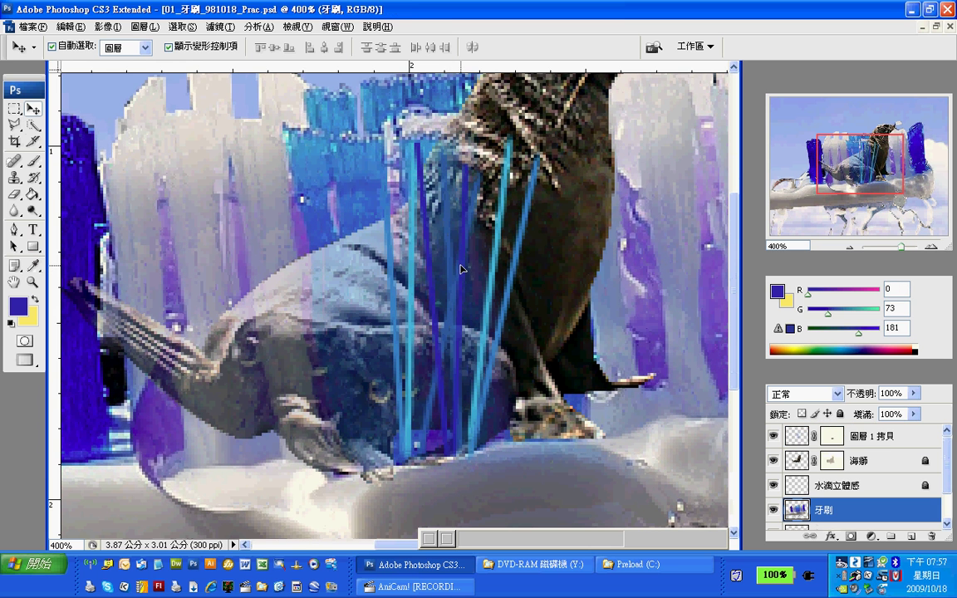
{"action": "key", "text": "ctrl+z"}
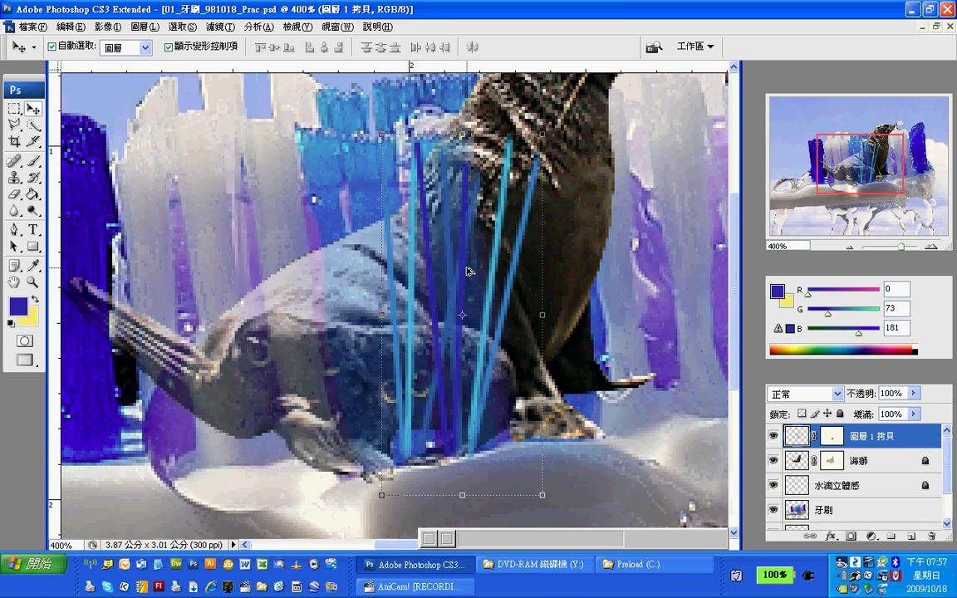
Lock the toothbrush layer and shift the merged strip cluster slightly toward the sea lion's tail and upward
{"action": "left_click", "coordinate": [929, 504]}
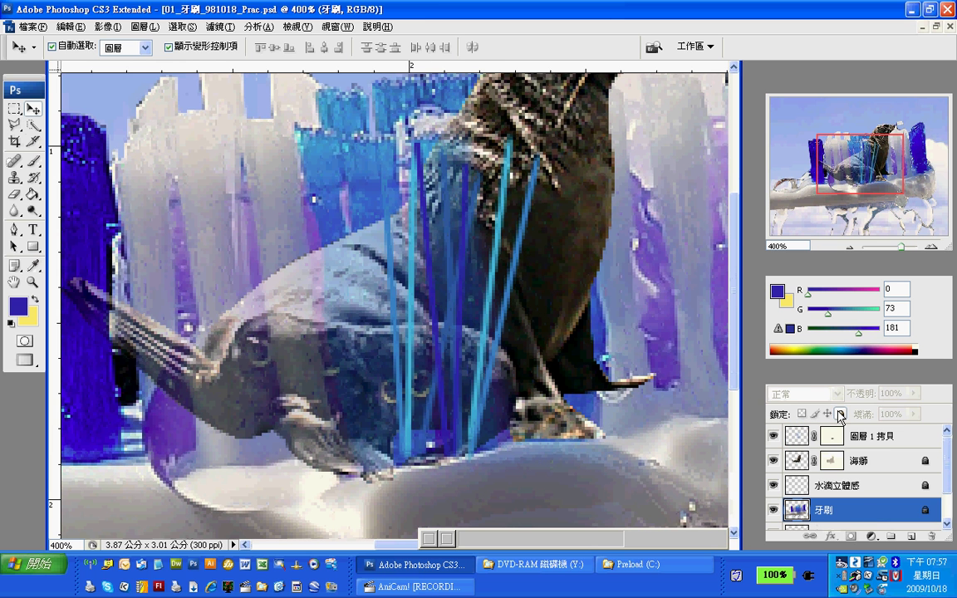
{"action": "left_click_drag", "start_coordinate": [494, 306], "coordinate": [476, 235]}
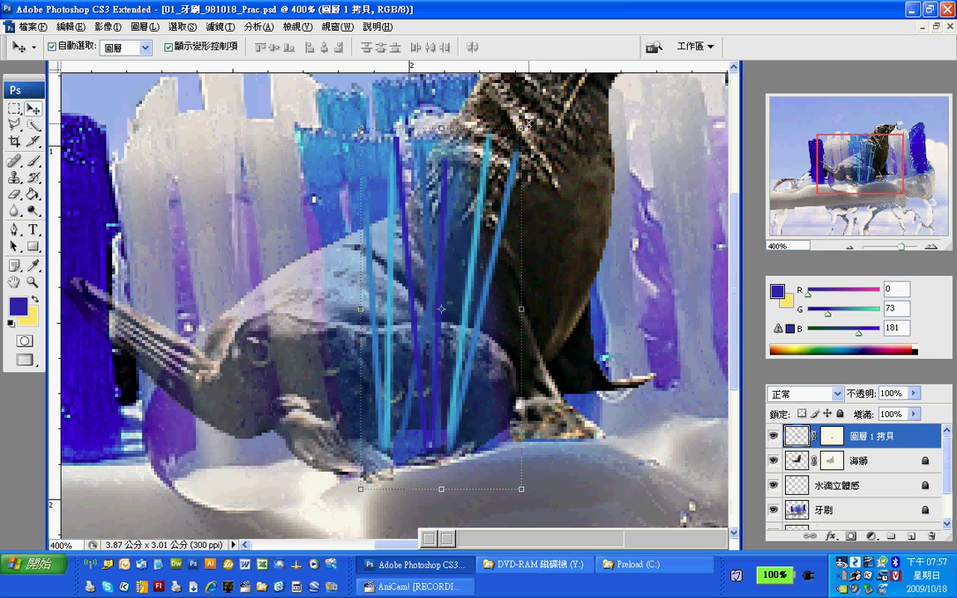
Rotate the strip cluster by -6.3° with Free Transform, raise it slightly and apply the transformation
{"action": "key", "text": "ctrl+t"}
{"action": "left_click_drag", "start_coordinate": [529, 123], "coordinate": [509, 115]}
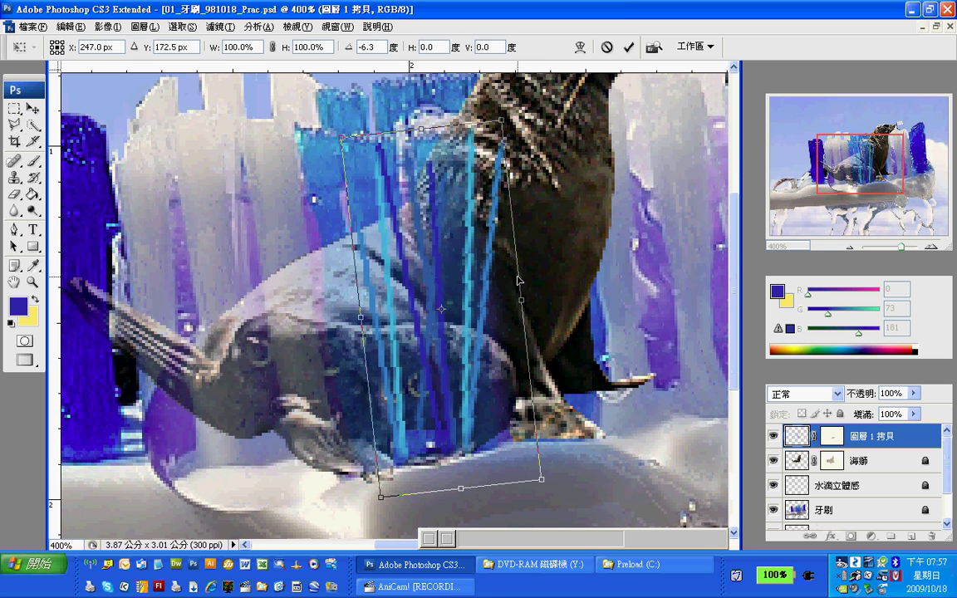
{"action": "left_click_drag", "start_coordinate": [444, 373], "coordinate": [444, 359]}
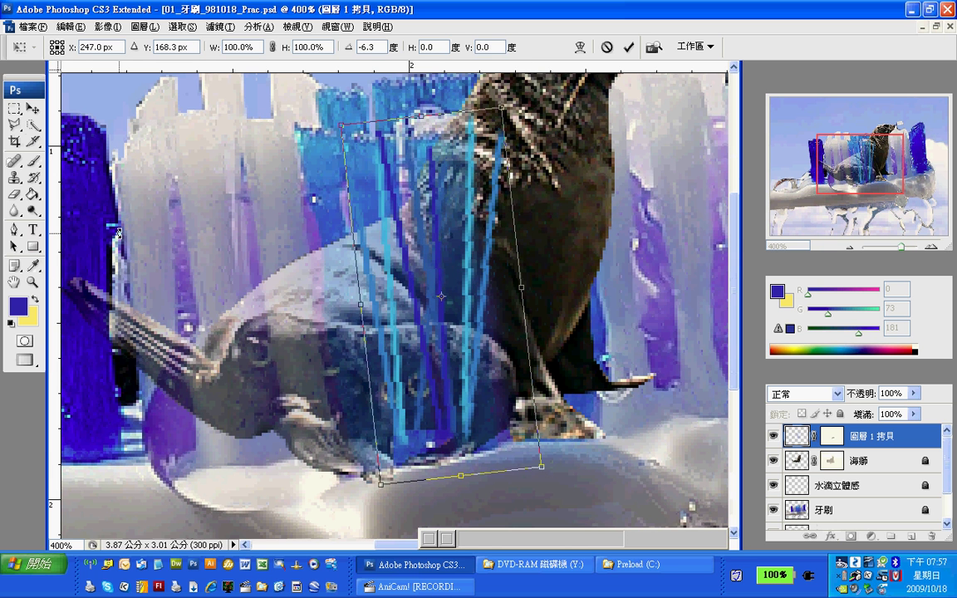
{"action": "left_click", "coordinate": [32, 108]}
{"action": "left_click", "coordinate": [397, 208]}
{"action": "left_click", "coordinate": [598, 314]}
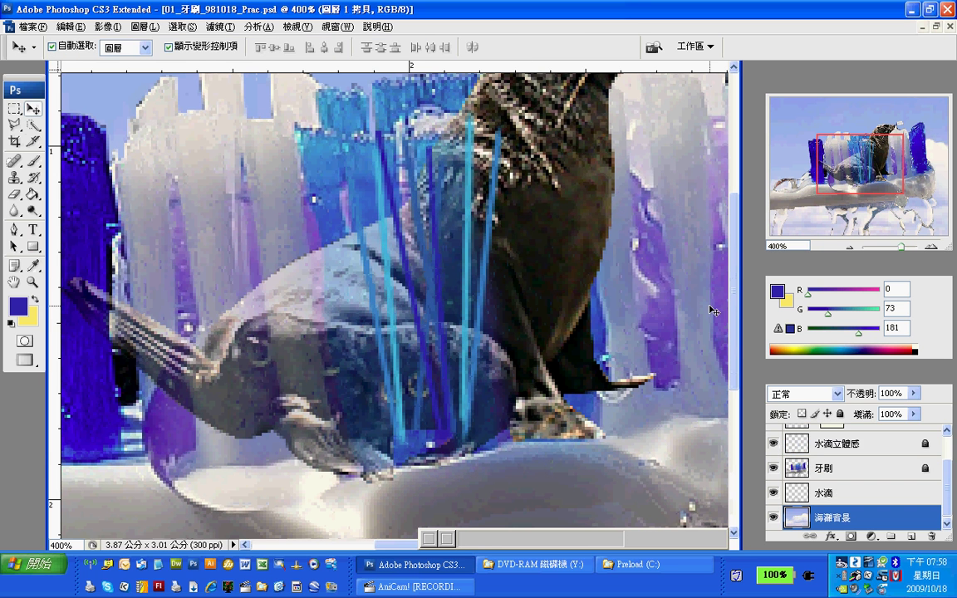
Examine how the strip cluster blends into the whole toothbrush composite at 100% zoom
{"action": "scroll", "coordinate": [598, 314], "scroll_direction": "up", "scroll_amount": 9}
{"action": "scroll", "coordinate": [599, 314], "scroll_direction": "down", "scroll_amount": 4}
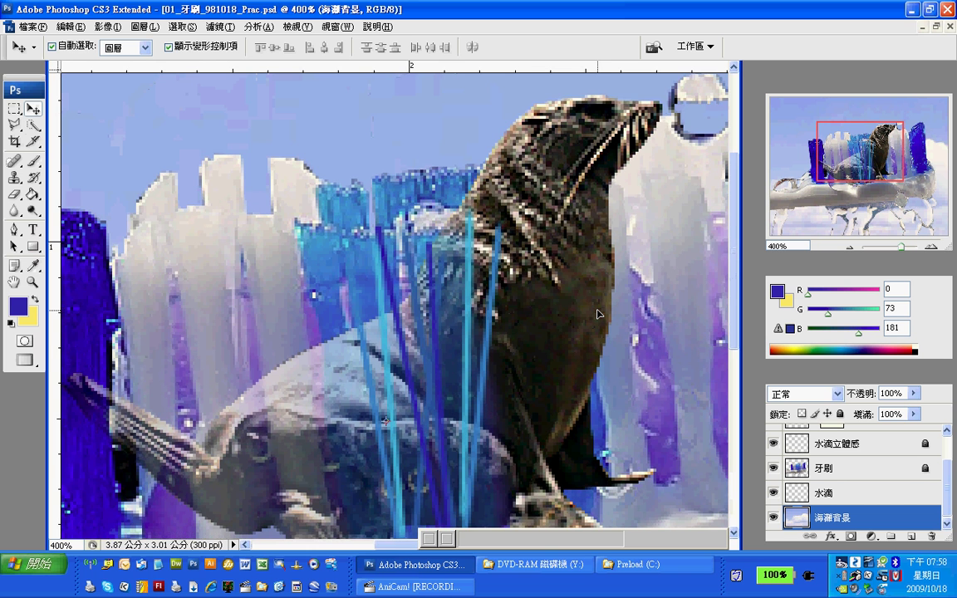
{"action": "left_click", "coordinate": [32, 282]}
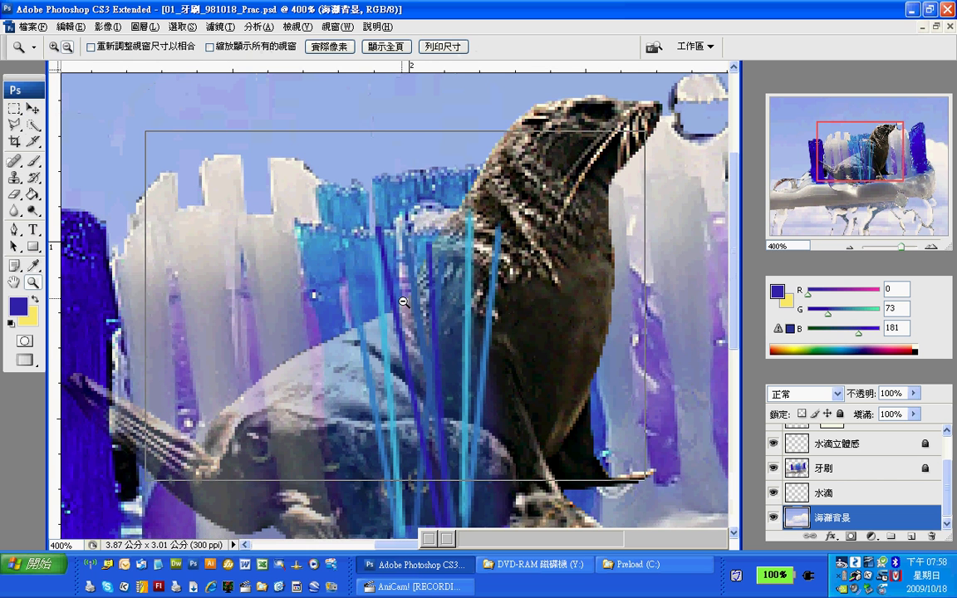
{"action": "left_click", "coordinate": [422, 319], "text": "alt"}
{"action": "left_click", "coordinate": [422, 319], "text": "alt"}
{"action": "left_click", "coordinate": [421, 320], "text": "alt"}
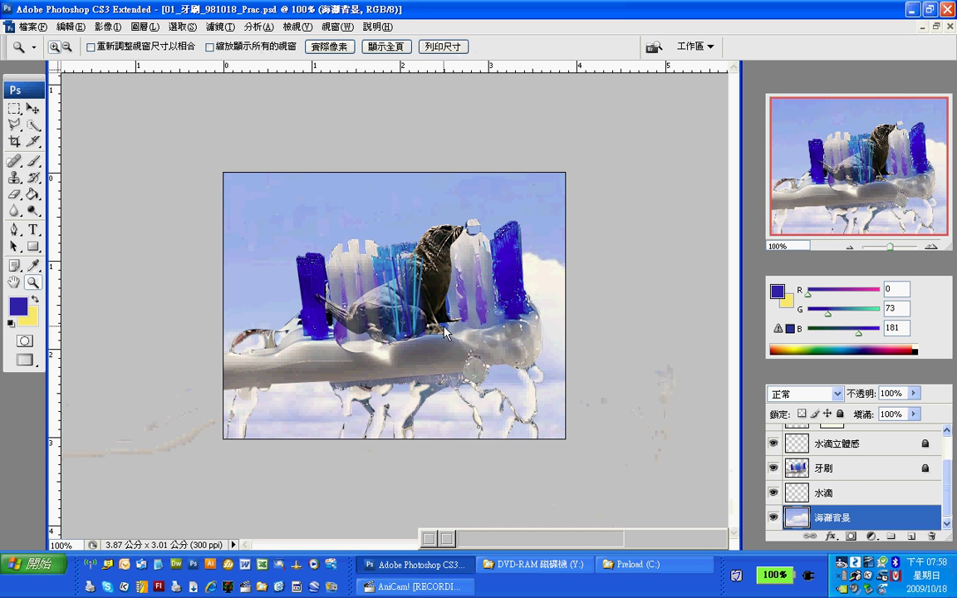
{"action": "scroll", "coordinate": [942, 455], "scroll_direction": "up", "scroll_amount": 2}
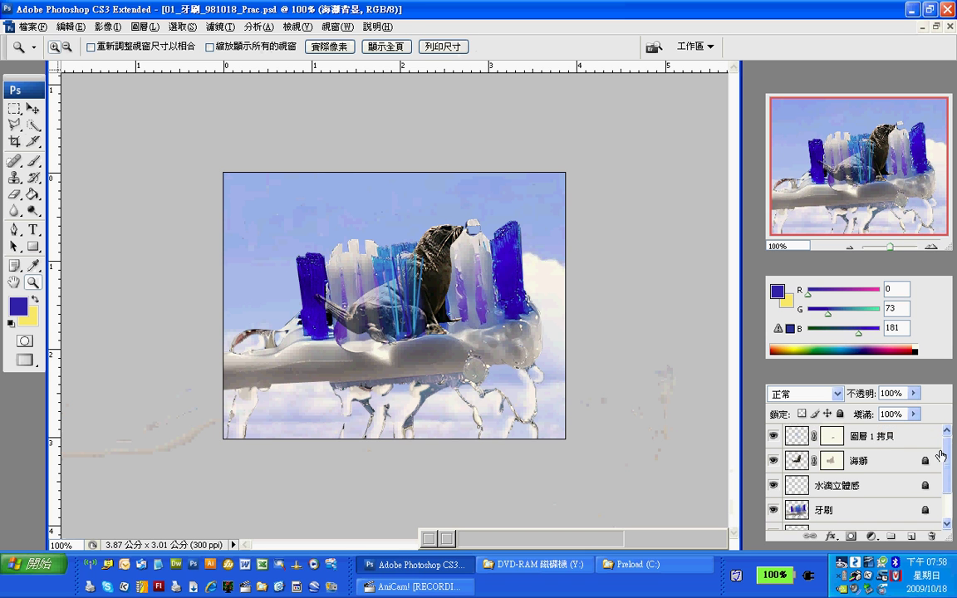
Rename the merged strip layer as 新增刷毛
{"action": "left_click", "coordinate": [895, 436]}
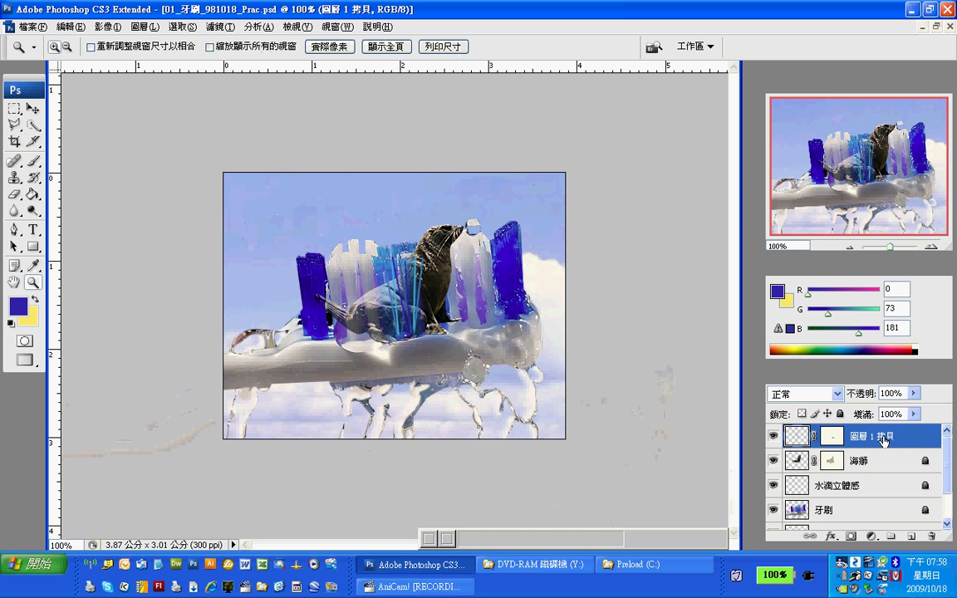
{"action": "double_click", "coordinate": [883, 437]}
{"action": "type", "text": "新增ㄕㄨㄚ"}
{"action": "key", "text": "space"}
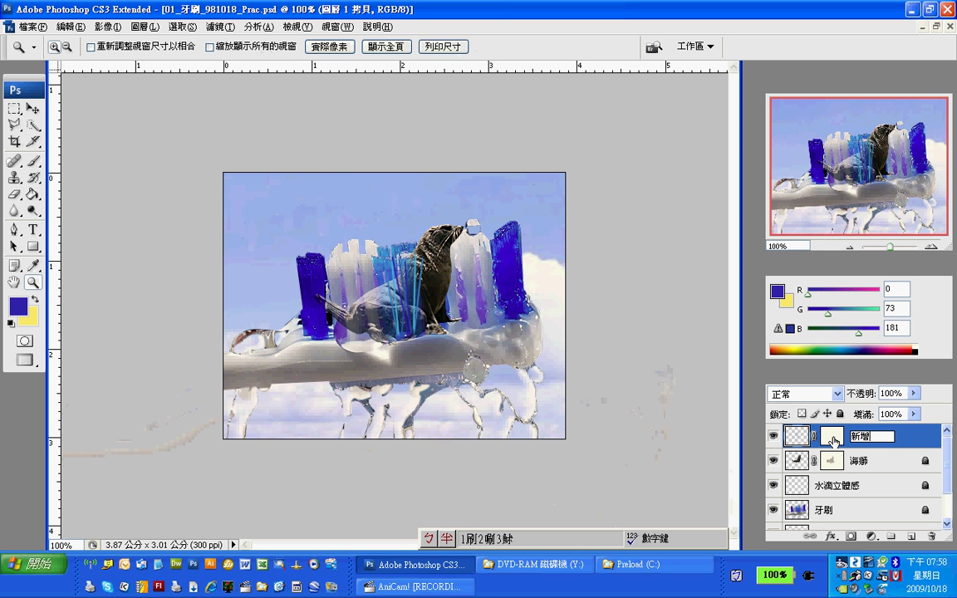
{"action": "type", "text": "刷毛"}
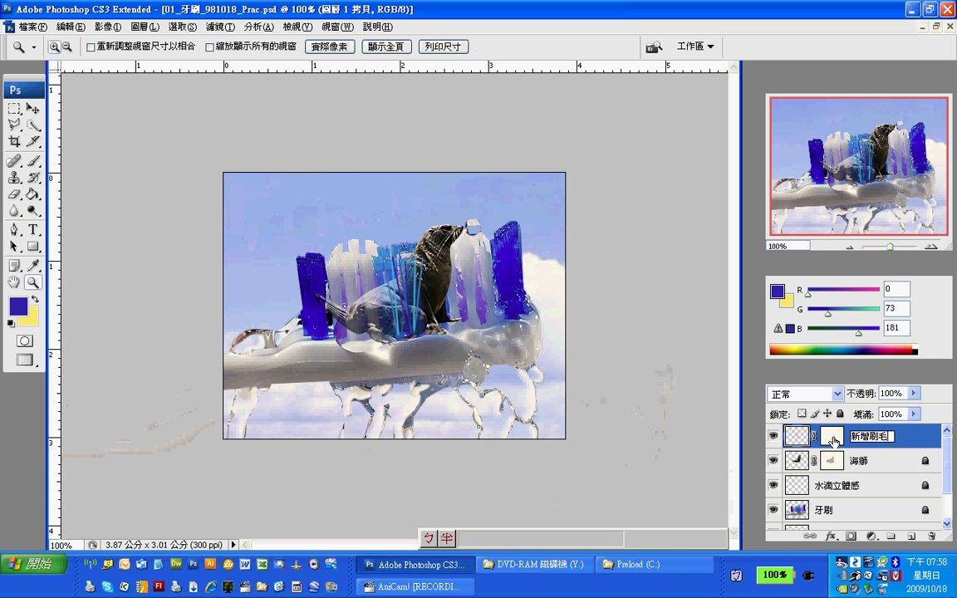
{"action": "key", "text": "Return"}
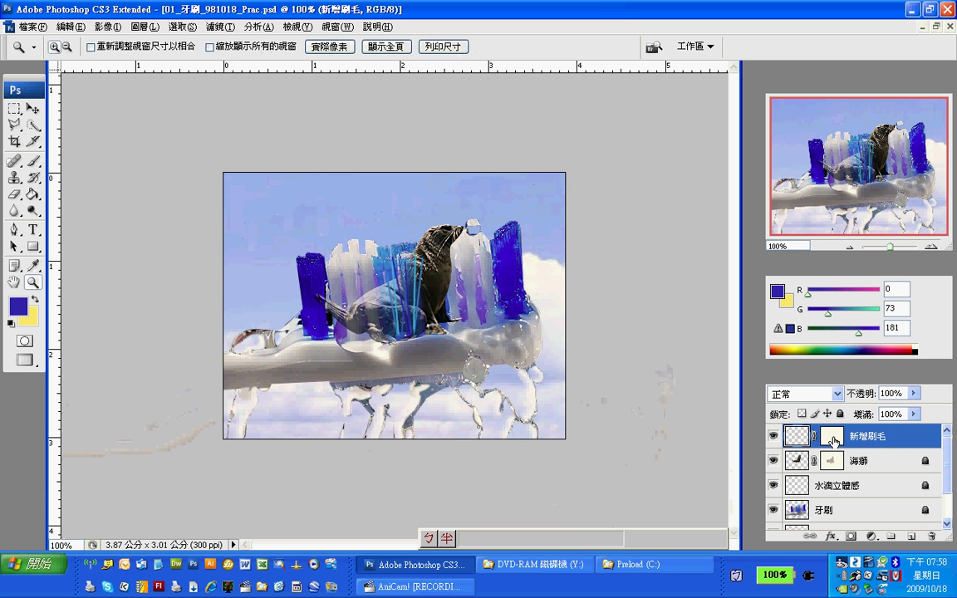
Create a new layer and select a thin vertical strip down the middle of the dark blue tuft behind the tail
{"action": "left_click", "coordinate": [910, 538]}
{"action": "left_click", "coordinate": [314, 289]}
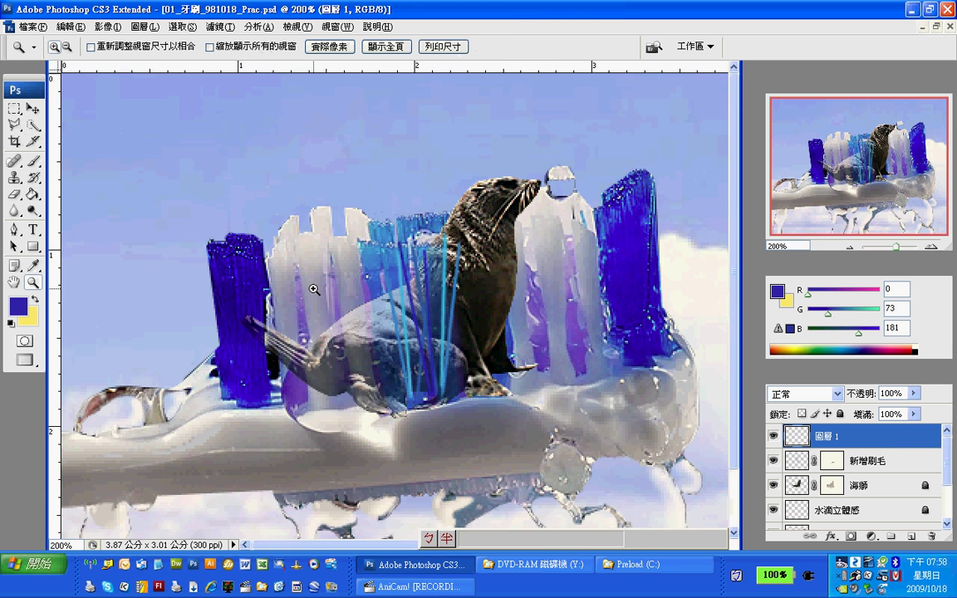
{"action": "left_click", "coordinate": [314, 289]}
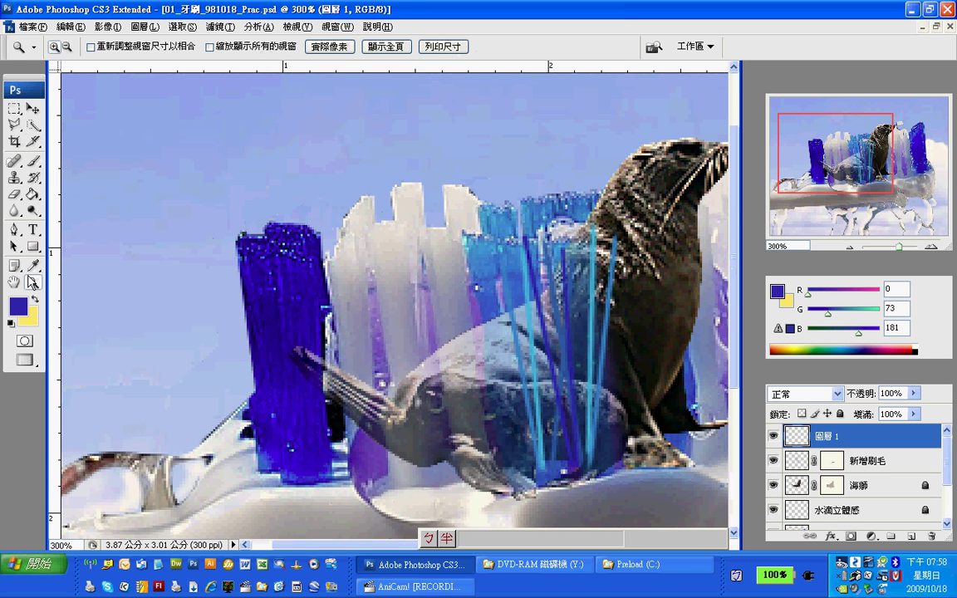
{"action": "left_click", "coordinate": [33, 125]}
{"action": "key", "text": "m"}
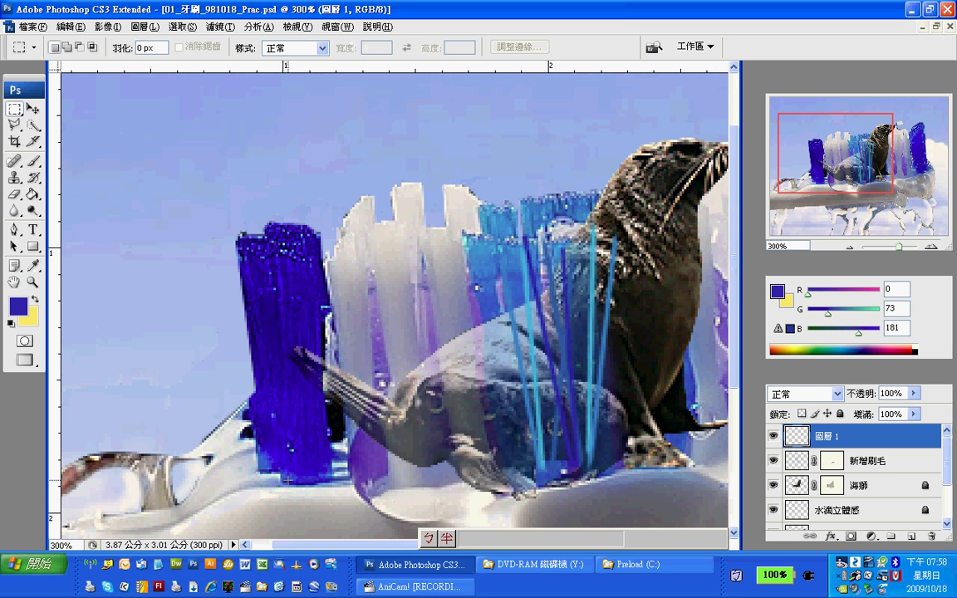
{"action": "left_click_drag", "start_coordinate": [285, 482], "coordinate": [282, 250]}
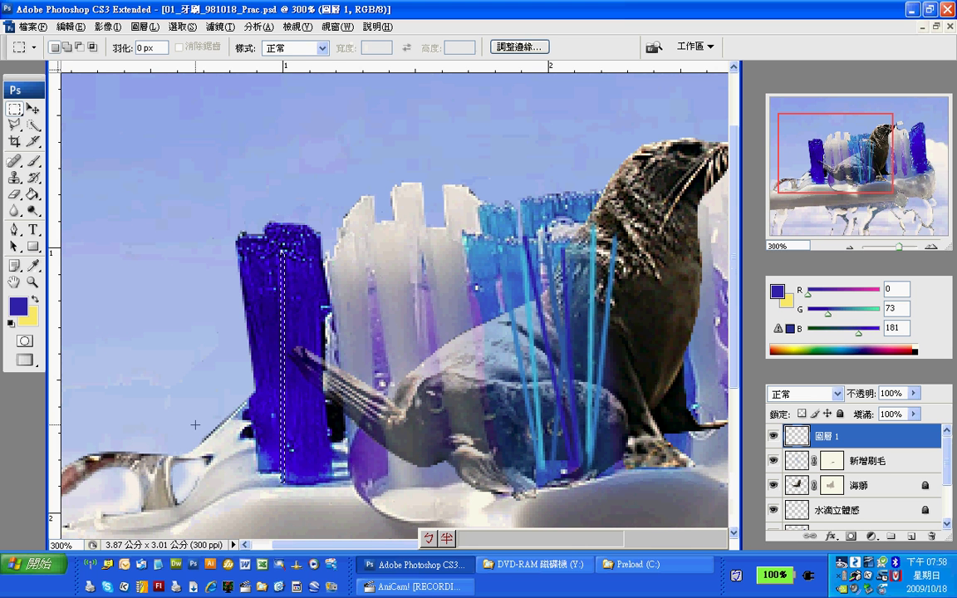
Set the foreground colour to #001b82, fill the thin strip selection with it and deselect
{"action": "left_click", "coordinate": [20, 306]}
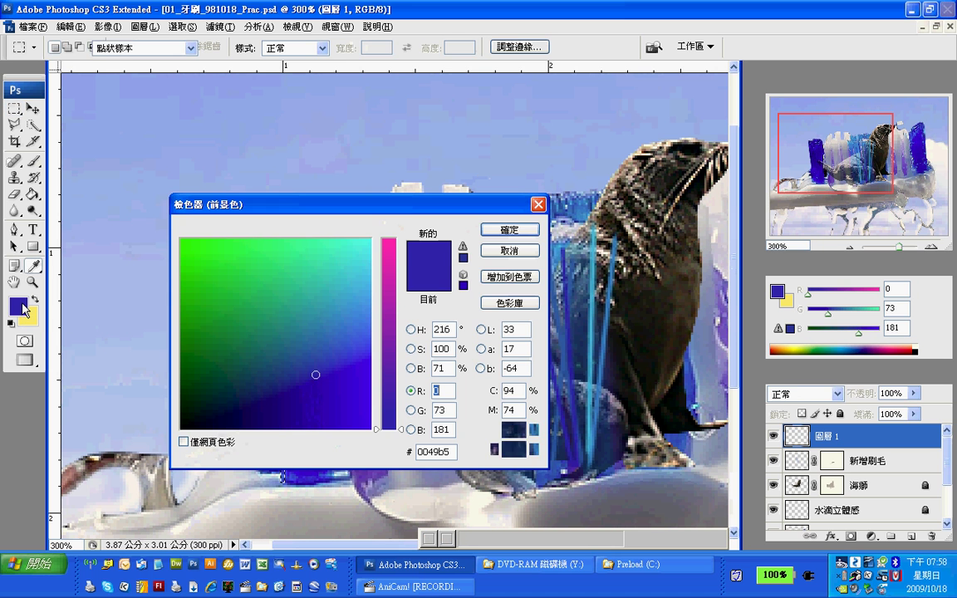
{"action": "left_click_drag", "start_coordinate": [316, 375], "coordinate": [277, 409]}
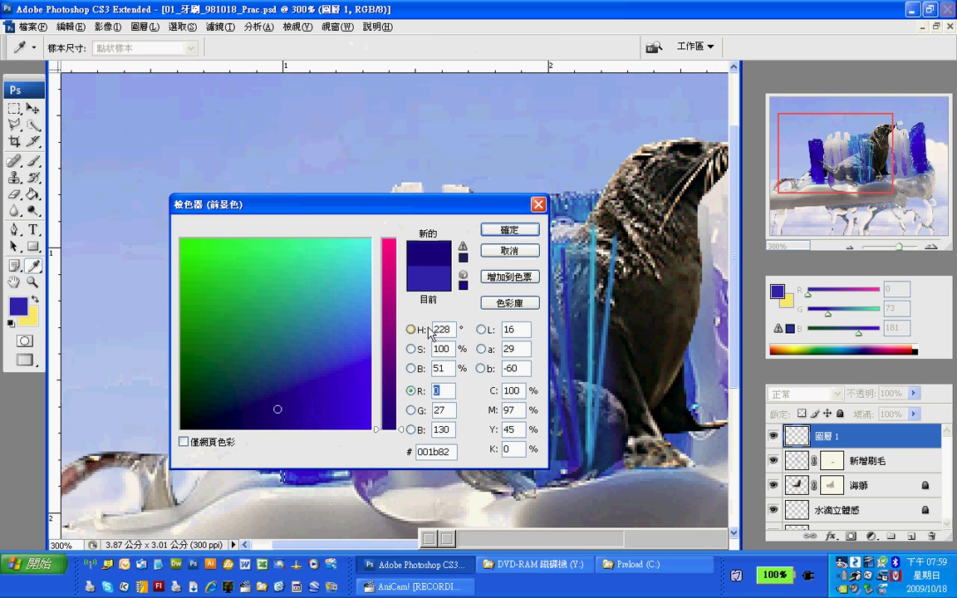
{"action": "left_click", "coordinate": [521, 234]}
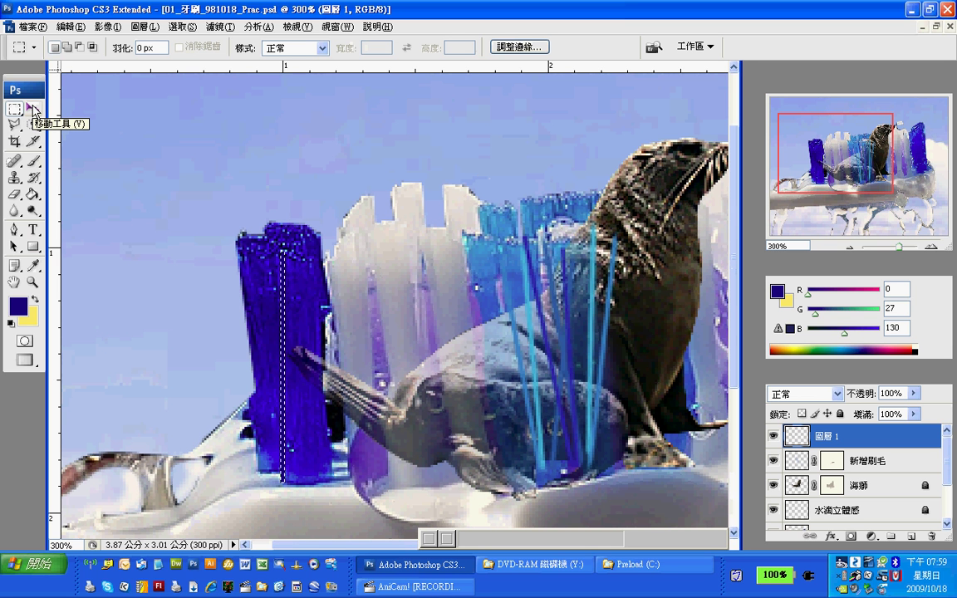
{"action": "key", "text": "ctrl+d"}
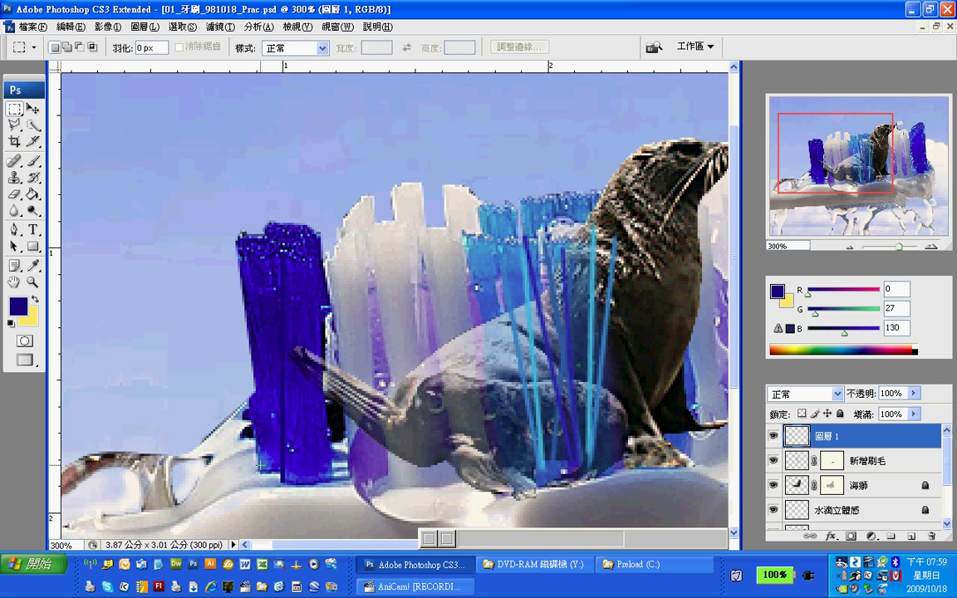
Select a second thin vertical strip near the dark blue tuft's outer edge and fill it with the same dark blue
{"action": "left_click_drag", "start_coordinate": [263, 472], "coordinate": [262, 241]}
{"action": "key", "text": "v"}
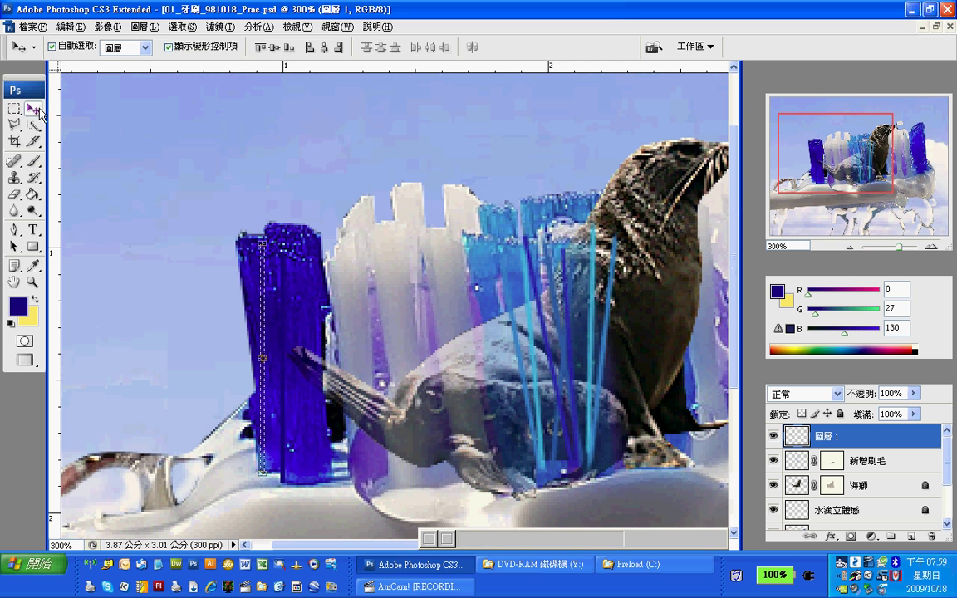
{"action": "left_click", "coordinate": [266, 228]}
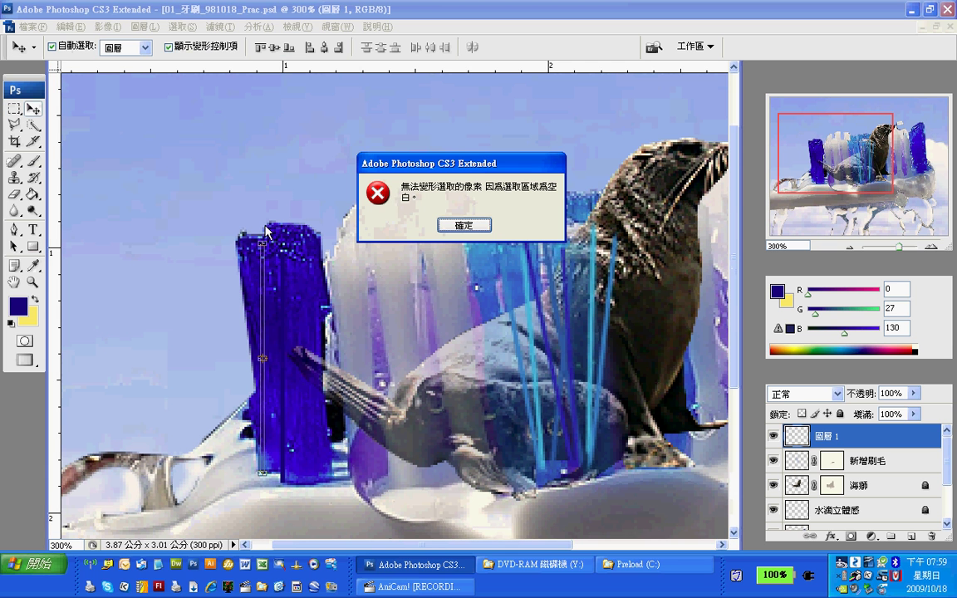
{"action": "left_click", "coordinate": [487, 222]}
{"action": "left_click", "coordinate": [303, 247]}
{"action": "left_click", "coordinate": [482, 231]}
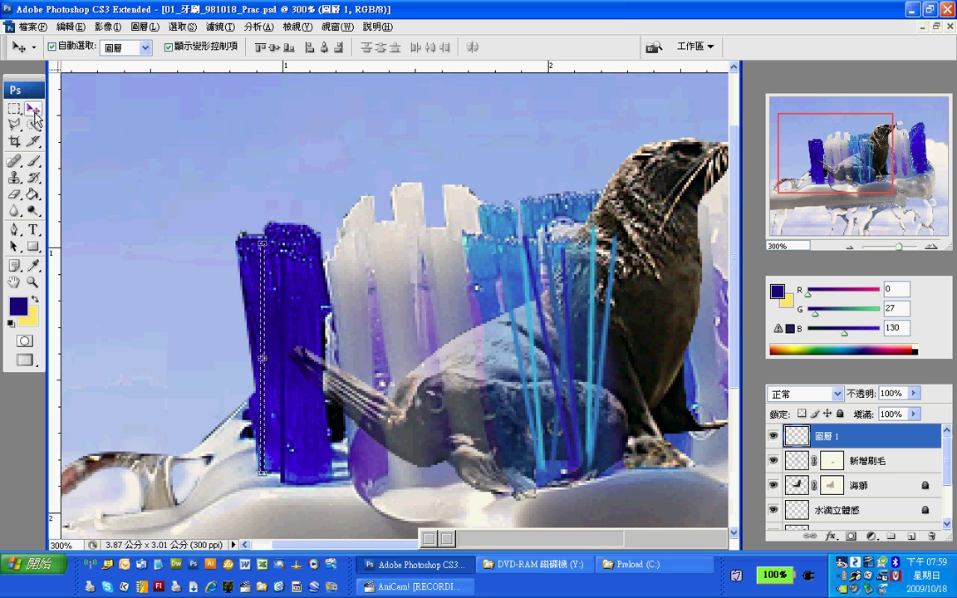
Try nudging the second dark strip back and forth across the outer half of the dark blue tuft
{"action": "key", "text": "Right"}
{"action": "key", "text": "Right"}
{"action": "key", "text": "Right"}
{"action": "key", "text": "Right"}
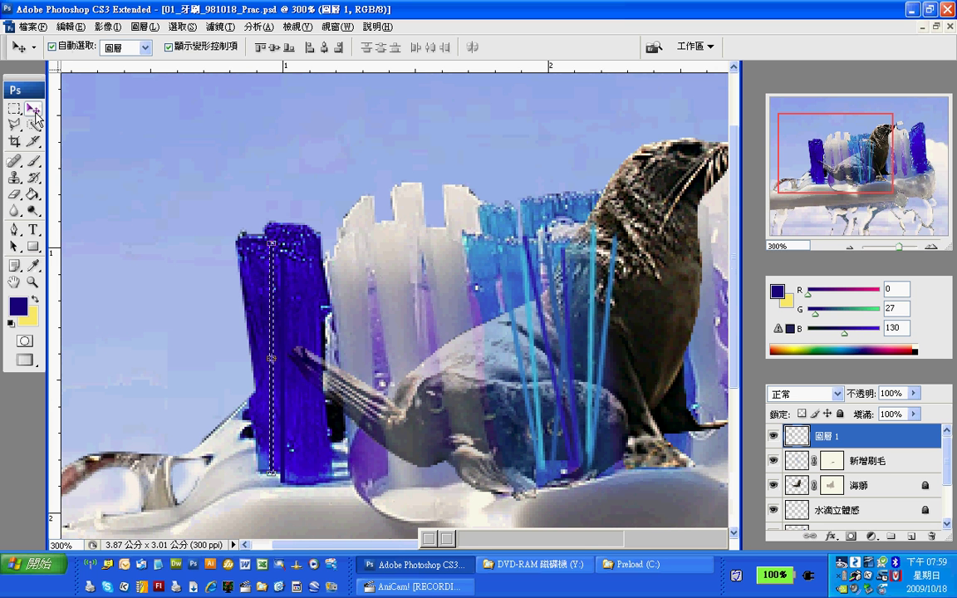
{"action": "key", "text": "Left"}
{"action": "key", "text": "Left"}
{"action": "key", "text": "Left"}
{"action": "key", "text": "Left"}
{"action": "key", "text": "Left"}
{"action": "key", "text": "Left"}
{"action": "key", "text": "Right"}
{"action": "key", "text": "Right"}
{"action": "key", "text": "Right"}
{"action": "key", "text": "Right"}
{"action": "key", "text": "Right"}
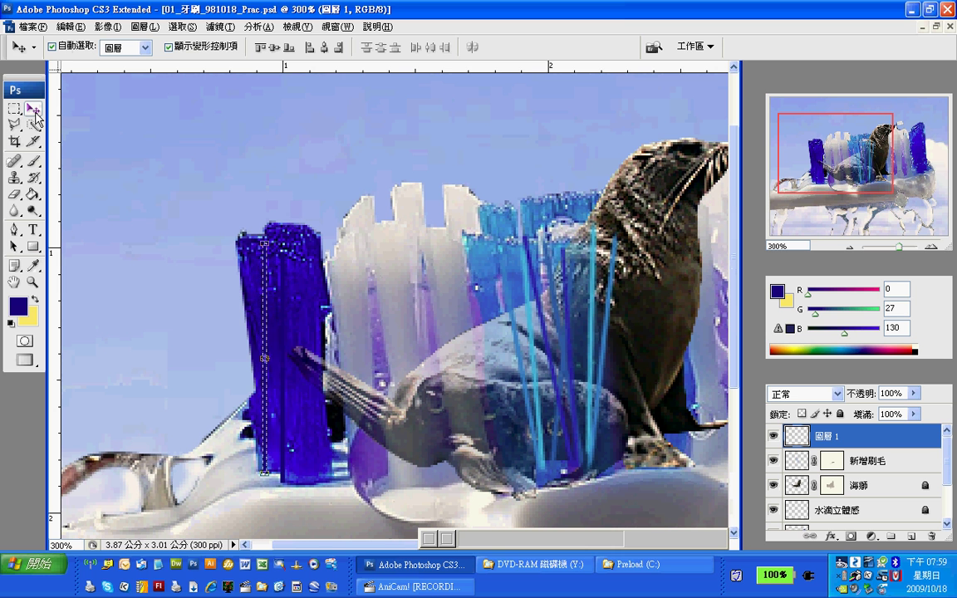
Try the second dark strip lower down and further across, beside the tip of the sea lion's tail, and deselect it
{"action": "key", "text": "shift+Right"}
{"action": "key", "text": "Right"}
{"action": "key", "text": "Right"}
{"action": "key", "text": "Right"}
{"action": "key", "text": "Right"}
{"action": "key", "text": "Left"}
{"action": "key", "text": "Left"}
{"action": "key", "text": "Left"}
{"action": "key", "text": "Left"}
{"action": "key", "text": "Left"}
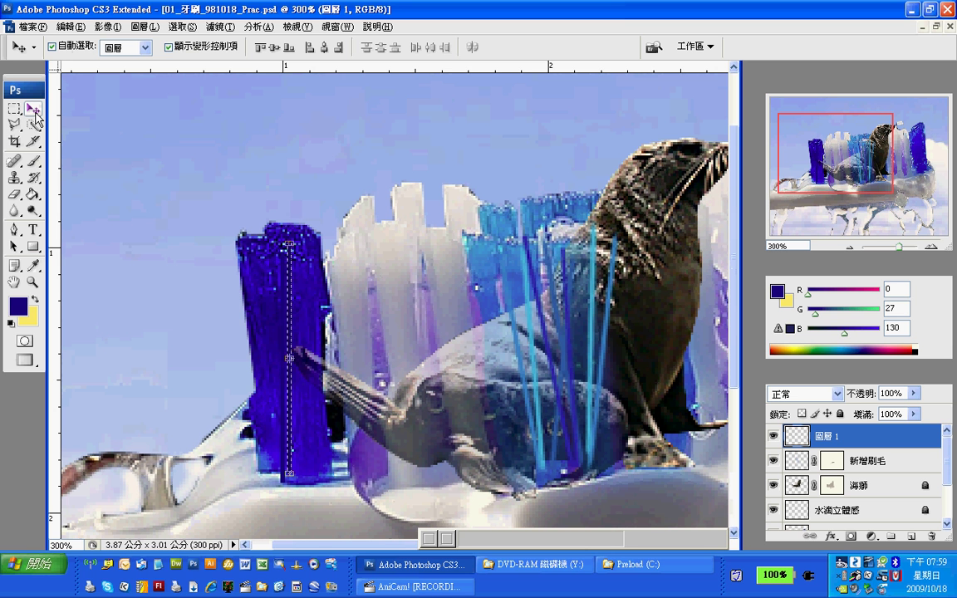
{"action": "key", "text": "Down"}
{"action": "key", "text": "Down"}
{"action": "key", "text": "Right"}
{"action": "key", "text": "Right"}
{"action": "key", "text": "Right"}
{"action": "key", "text": "Down"}
{"action": "key", "text": "Down"}
{"action": "key", "text": "Down"}
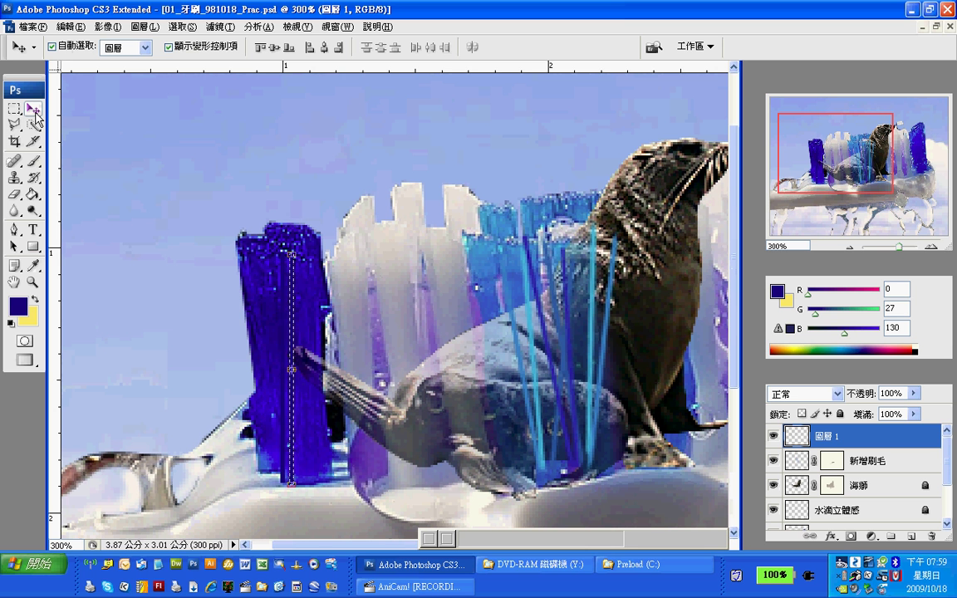
{"action": "key", "text": "Right"}
{"action": "key", "text": "Right"}
{"action": "key", "text": "Right"}
{"action": "key", "text": "Right"}
{"action": "key", "text": "Right"}
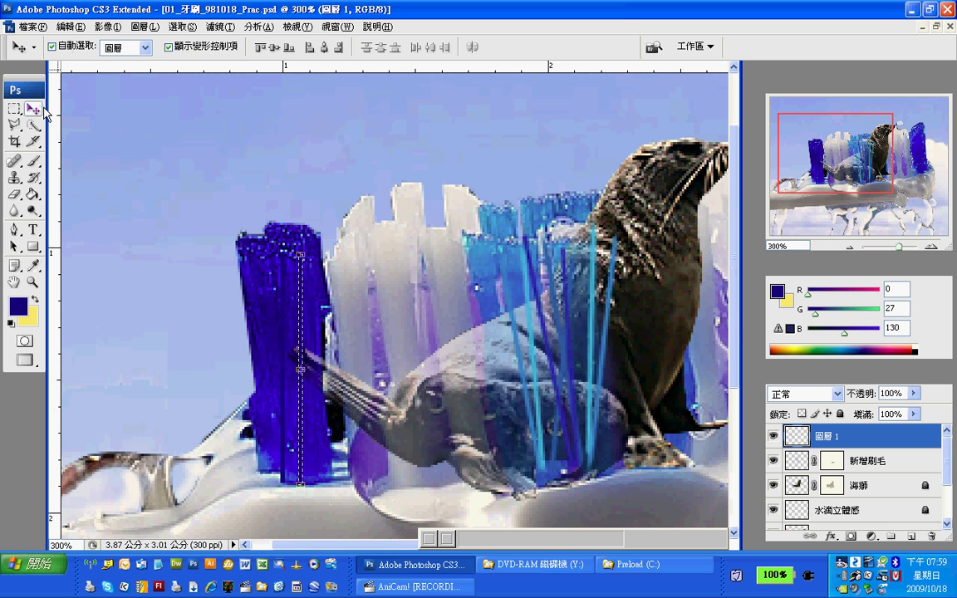
{"action": "key", "text": "ctrl+d"}
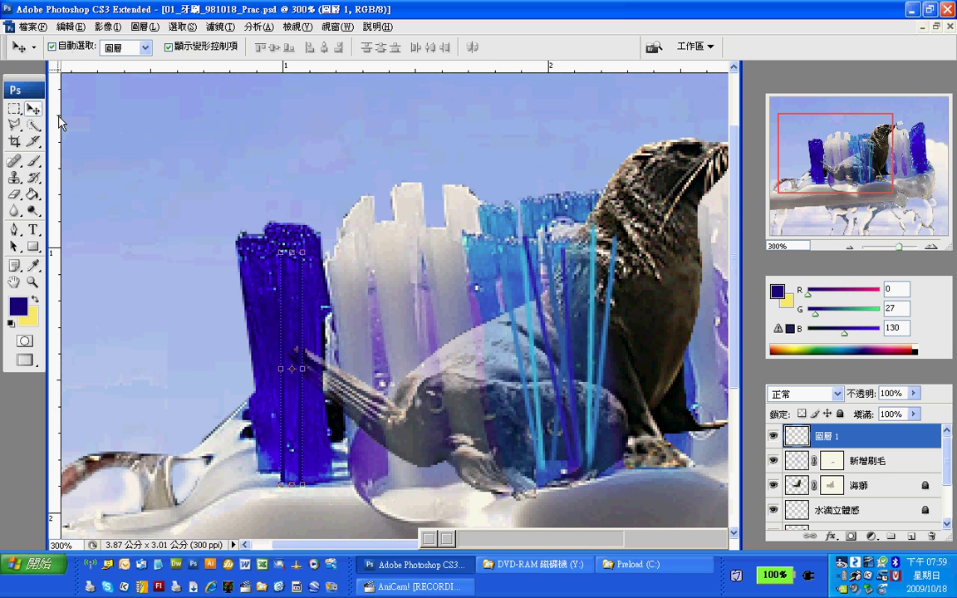
{"action": "left_click", "coordinate": [452, 189]}
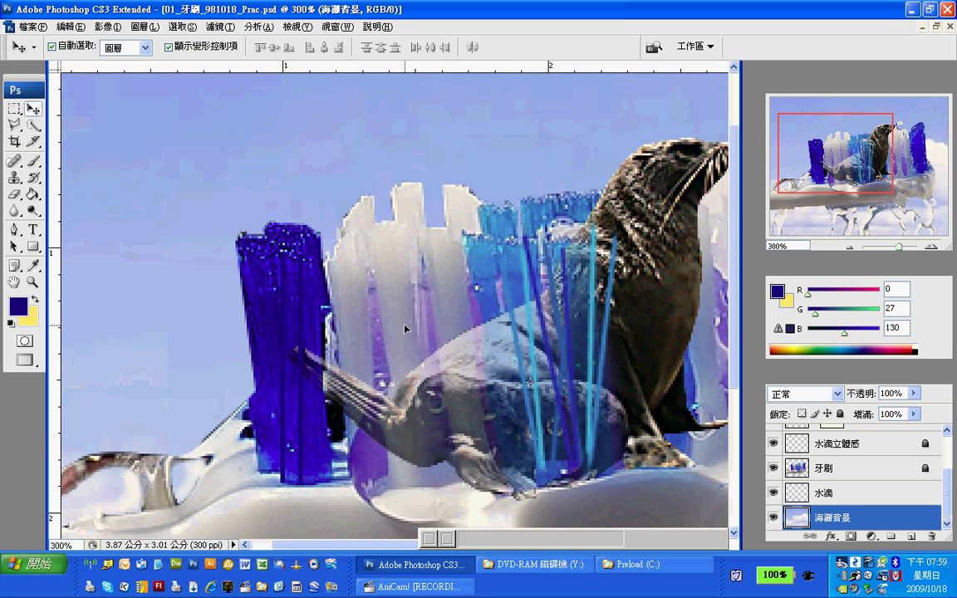
Restore the strip selection and move the second dark strip back near the dark blue tuft's outer edge
{"action": "key", "text": "ctrl+z"}
{"action": "key", "text": "Left"}
{"action": "key", "text": "Left"}
{"action": "key", "text": "Left"}
{"action": "key", "text": "Left"}
{"action": "key", "text": "Left"}
{"action": "key", "text": "Left"}
{"action": "key", "text": "Left"}
{"action": "key", "text": "Left"}
{"action": "key", "text": "Left"}
{"action": "key", "text": "Left"}
{"action": "key", "text": "Left"}
{"action": "key", "text": "Left"}
{"action": "key", "text": "Left"}
{"action": "key", "text": "Left"}
{"action": "key", "text": "Left"}
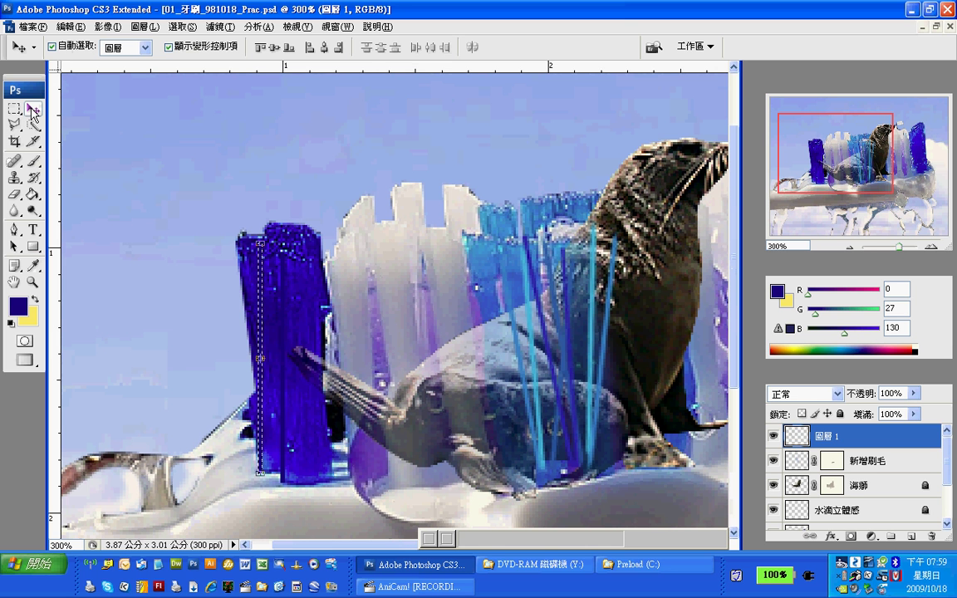
Deselect the strip and make the layer holding both dark blue strips active again
{"action": "left_click", "coordinate": [377, 153]}
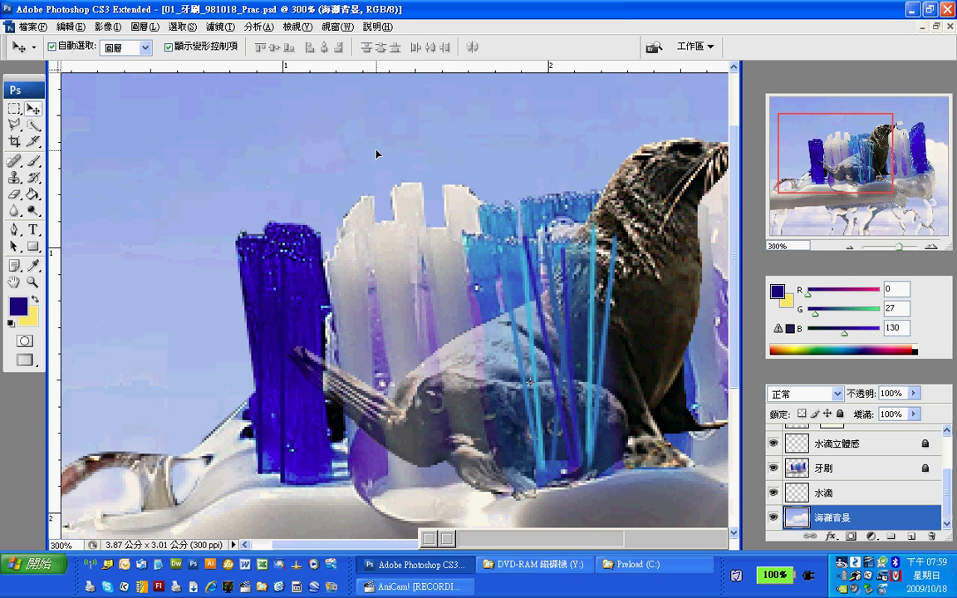
{"action": "left_click", "coordinate": [282, 426]}
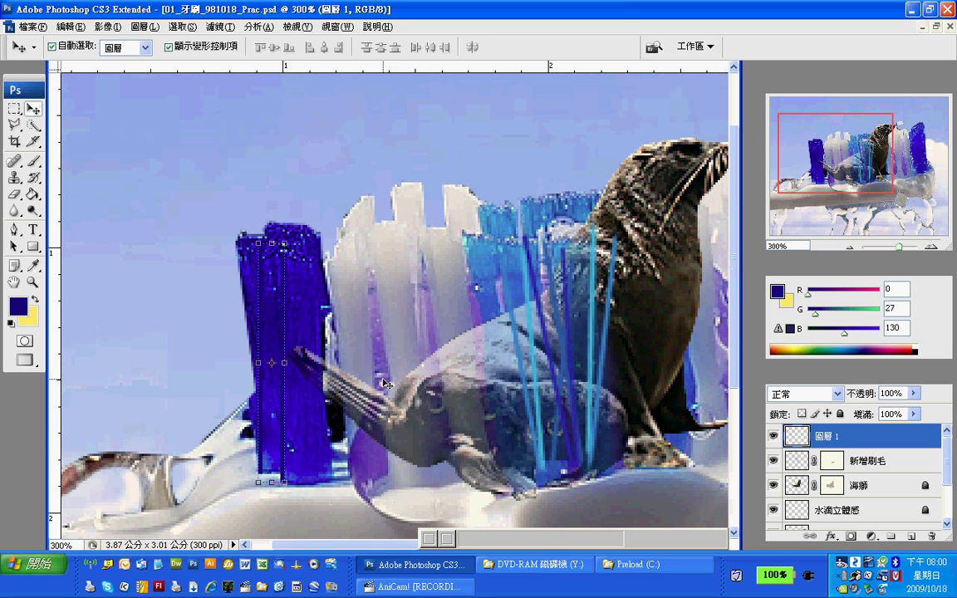
{"action": "left_click_drag", "start_coordinate": [364, 548], "coordinate": [542, 545]}
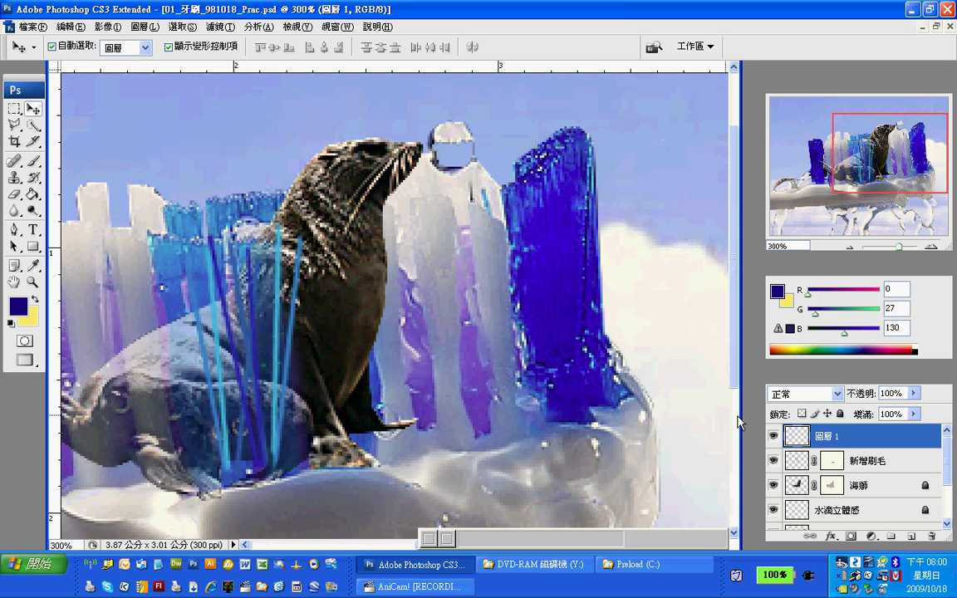
Add a new layer and select a thin vertical strip down the middle of the dark blue tuft in front of the sea lion
{"action": "left_click", "coordinate": [915, 540]}
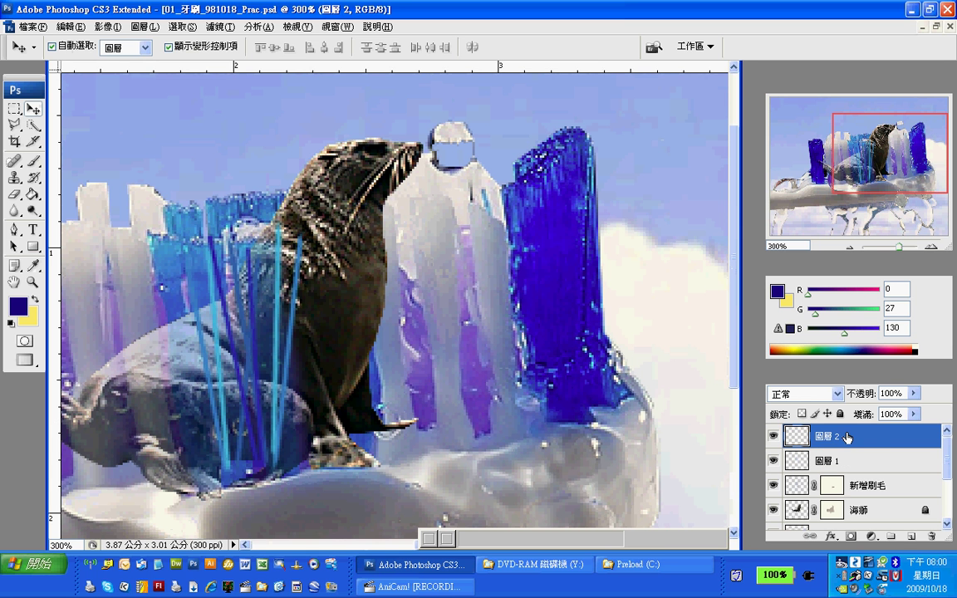
{"action": "left_click", "coordinate": [14, 109]}
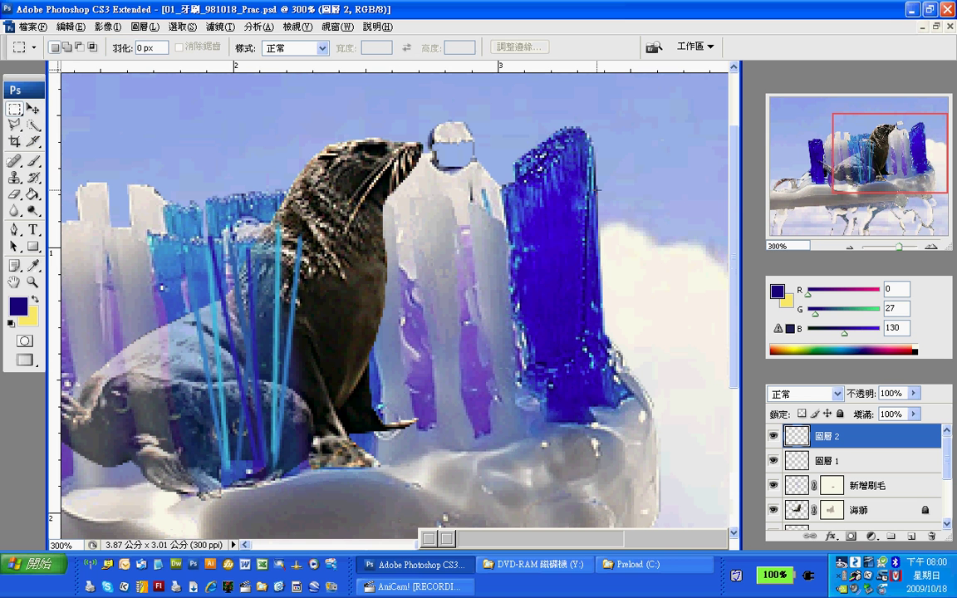
{"action": "left_click_drag", "start_coordinate": [556, 147], "coordinate": [562, 422]}
{"action": "left_click", "coordinate": [31, 109]}
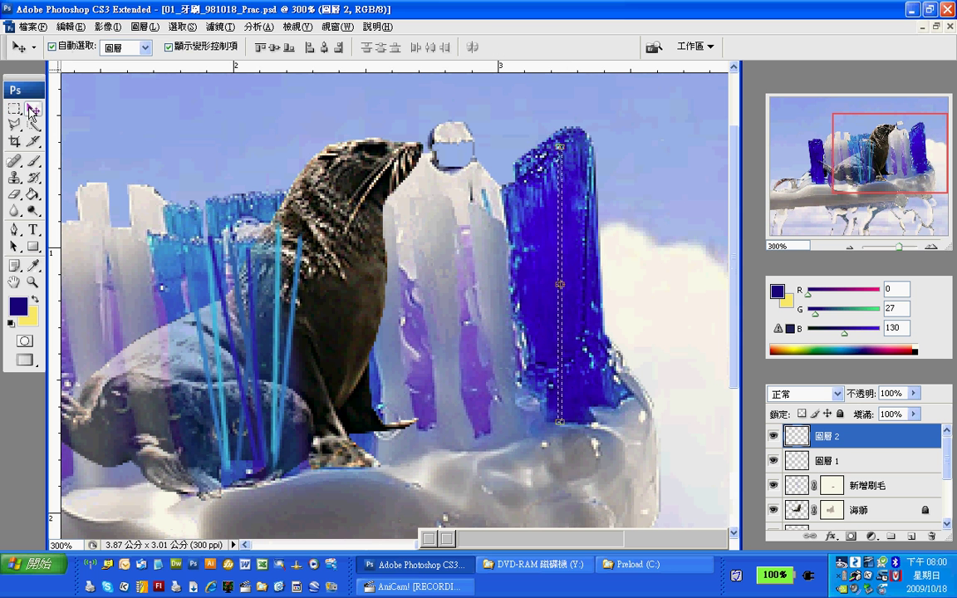
{"action": "key", "text": "Right"}
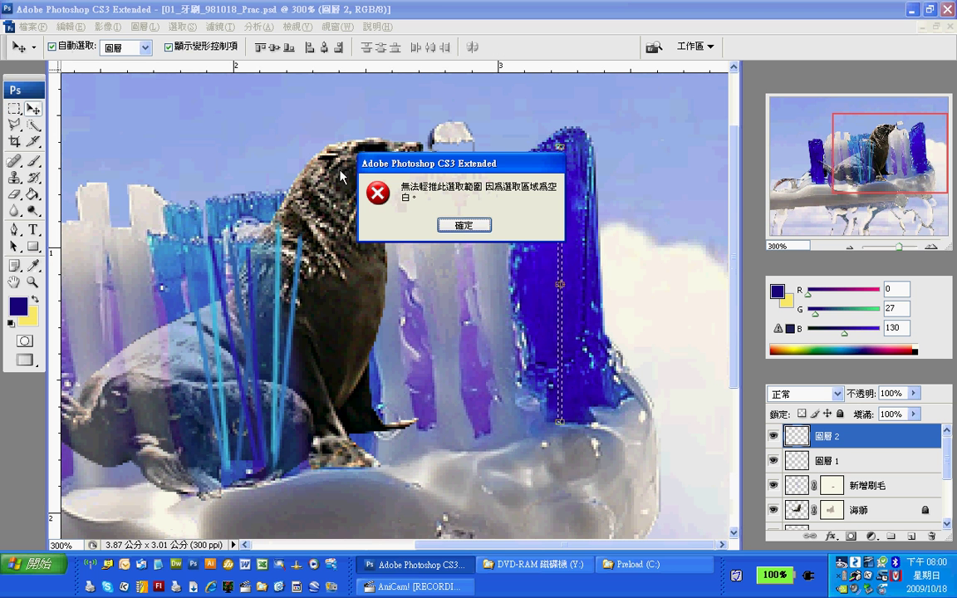
{"action": "left_click", "coordinate": [463, 225]}
Fill the selected strip with the dark blue foreground colour and move it near the tuft's outer edge, level with the tuft's top
{"action": "key", "text": "Right"}
{"action": "key", "text": "Right"}
{"action": "key", "text": "Right"}
{"action": "key", "text": "Right"}
{"action": "key", "text": "Right"}
{"action": "key", "text": "Right"}
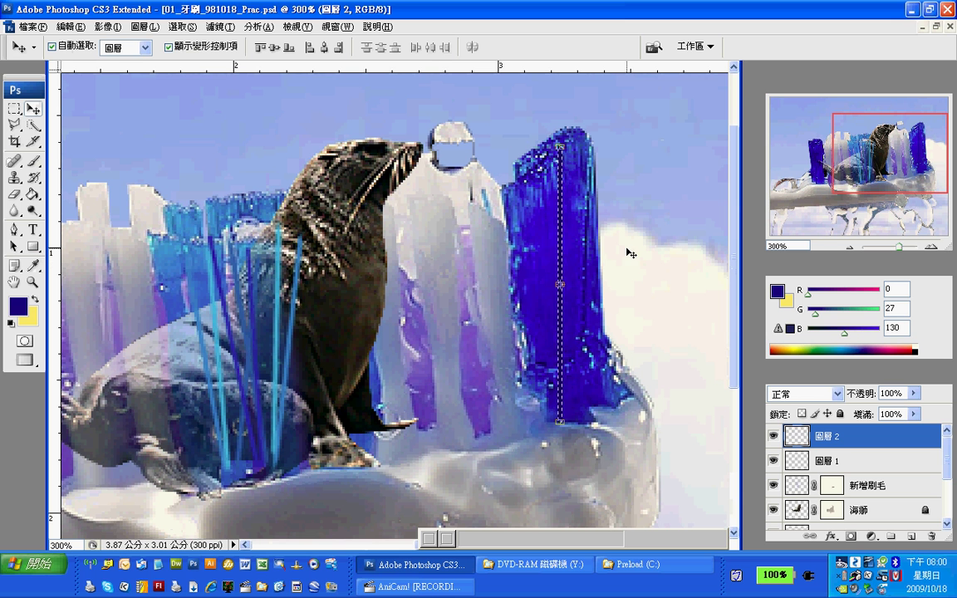
{"action": "key", "text": "Right"}
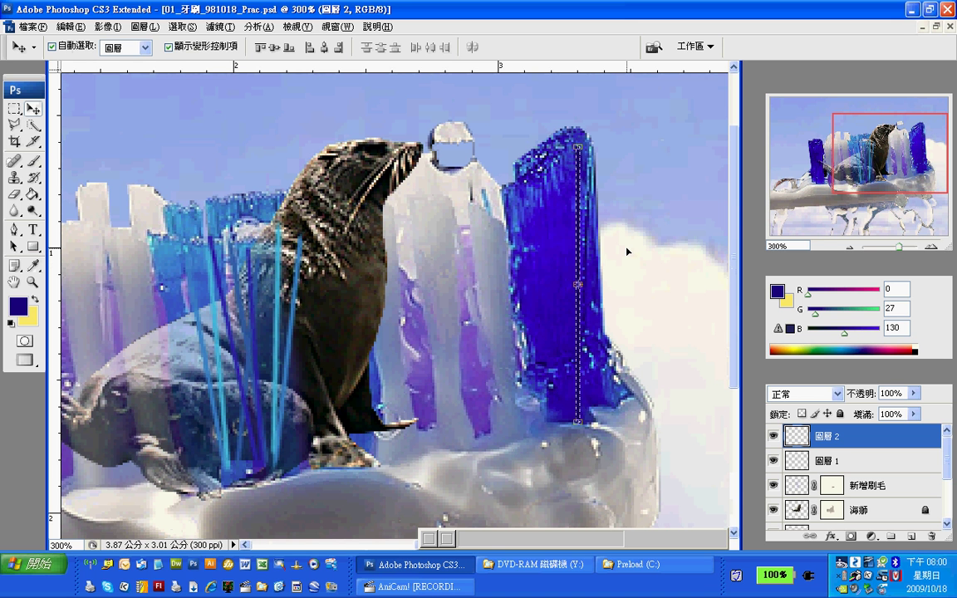
{"action": "key", "text": "Up"}
{"action": "key", "text": "Up"}
{"action": "key", "text": "Up"}
{"action": "key", "text": "Up"}
{"action": "key", "text": "Up"}
{"action": "key", "text": "Up"}
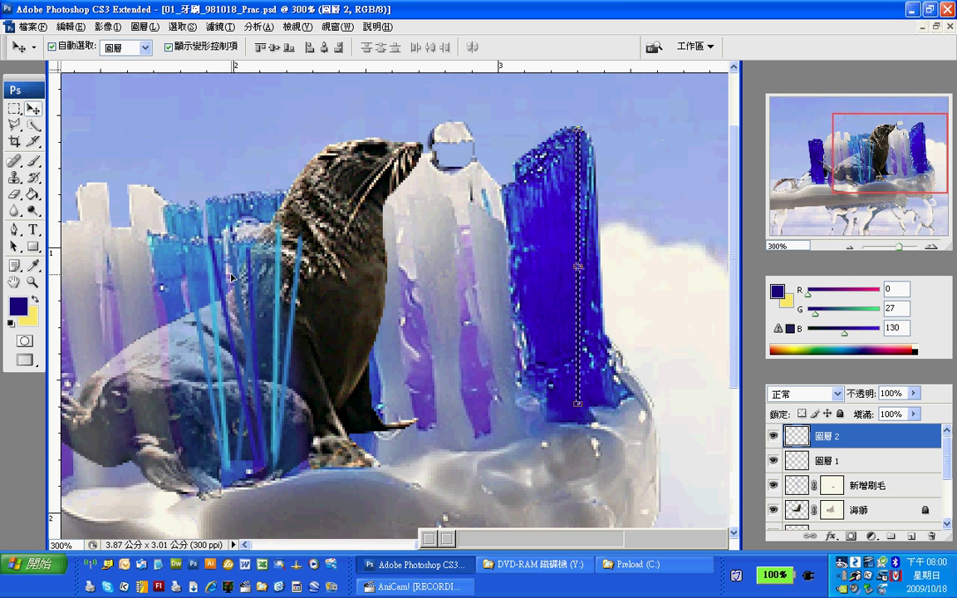
Scale the strip to 80% width and 88.9% height, apply the transform, and make the beach background layer active
{"action": "key", "text": "z"}
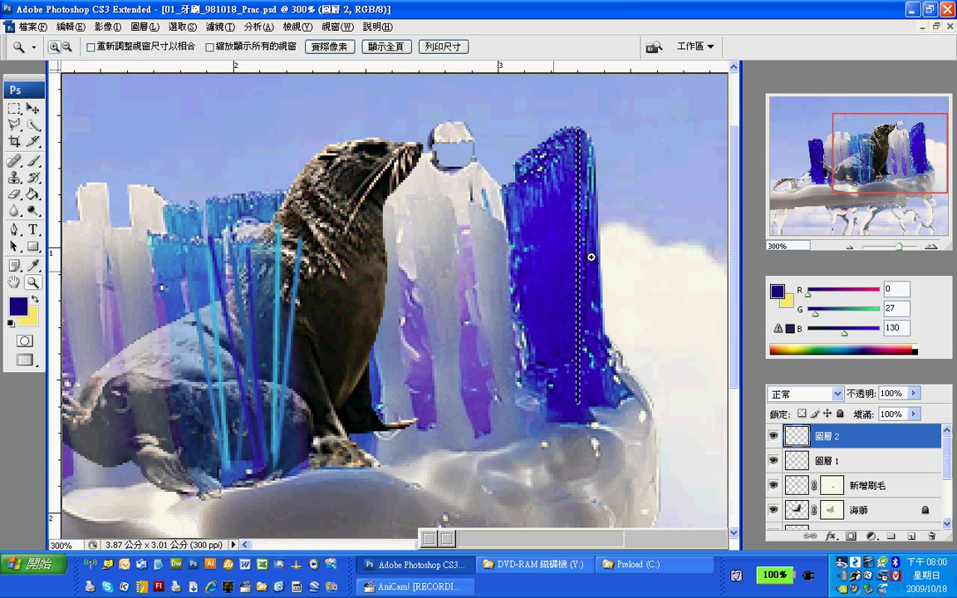
{"action": "left_click", "coordinate": [592, 257]}
{"action": "left_click", "coordinate": [591, 257]}
{"action": "left_click", "coordinate": [33, 111]}
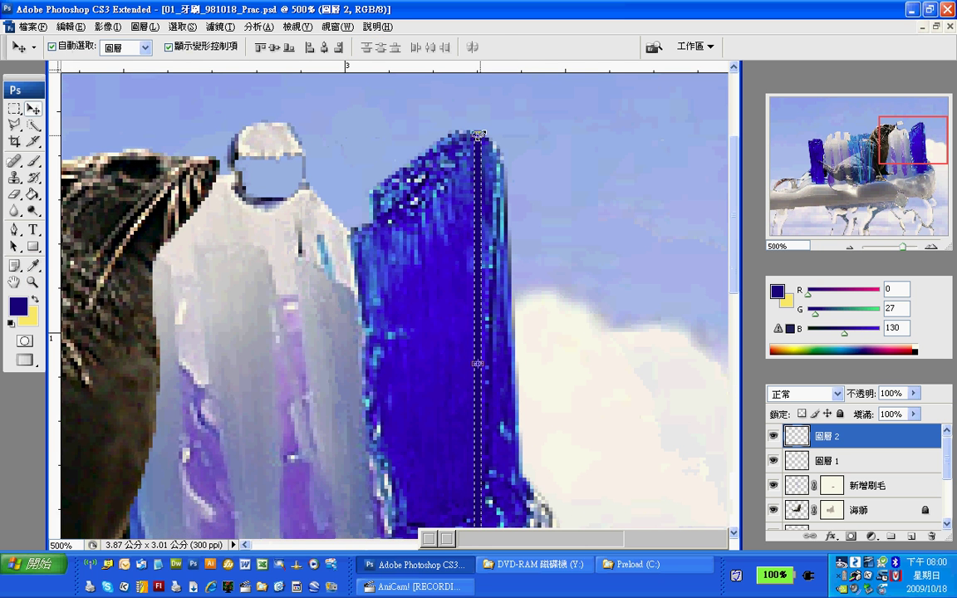
{"action": "left_click_drag", "start_coordinate": [481, 136], "coordinate": [480, 161]}
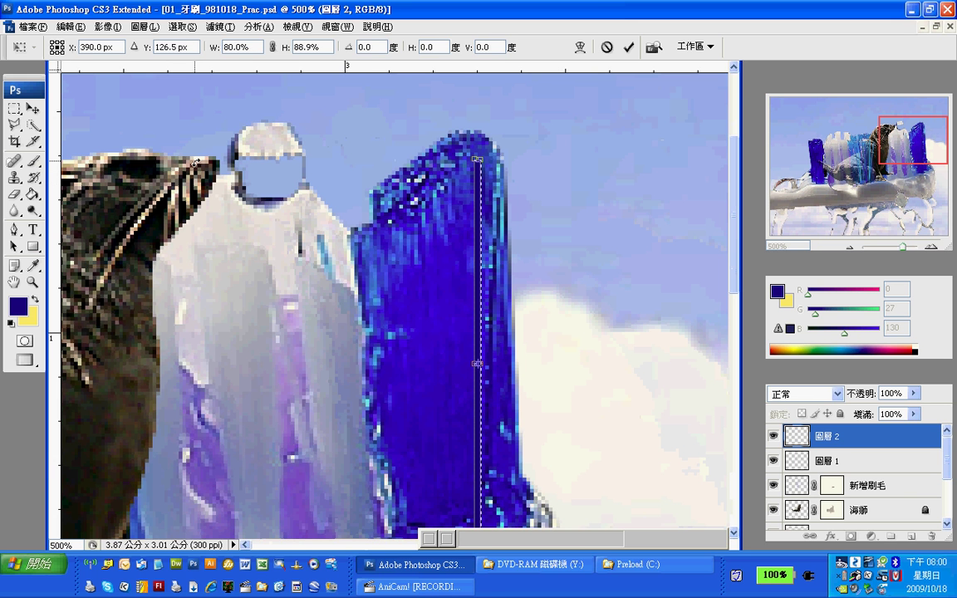
{"action": "left_click", "coordinate": [31, 108]}
{"action": "left_click", "coordinate": [442, 226]}
{"action": "left_click", "coordinate": [598, 250]}
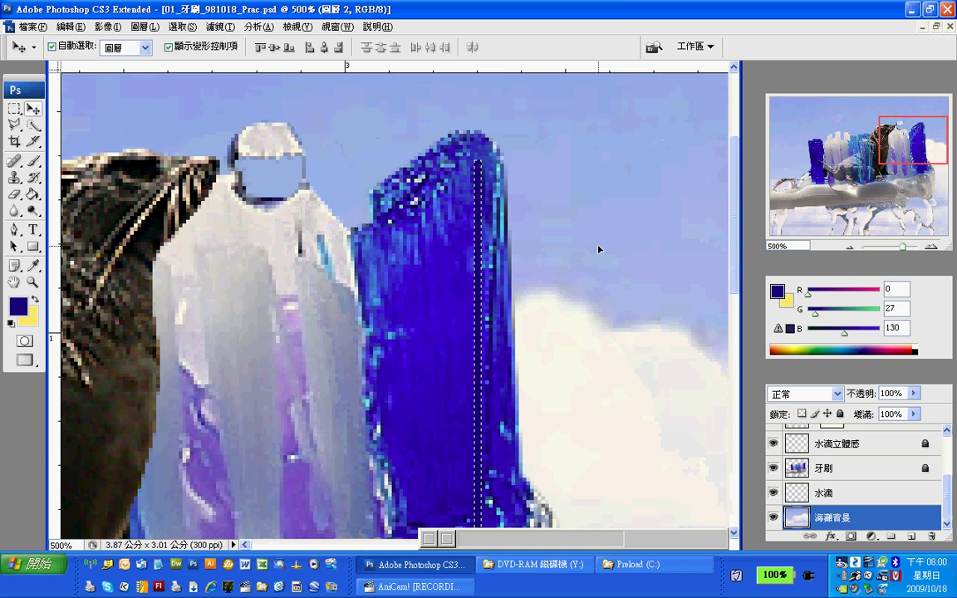
Check the strip's lower end inside the dark blue tuft and clear the selection
{"action": "scroll", "coordinate": [599, 250], "scroll_direction": "down", "scroll_amount": 3}
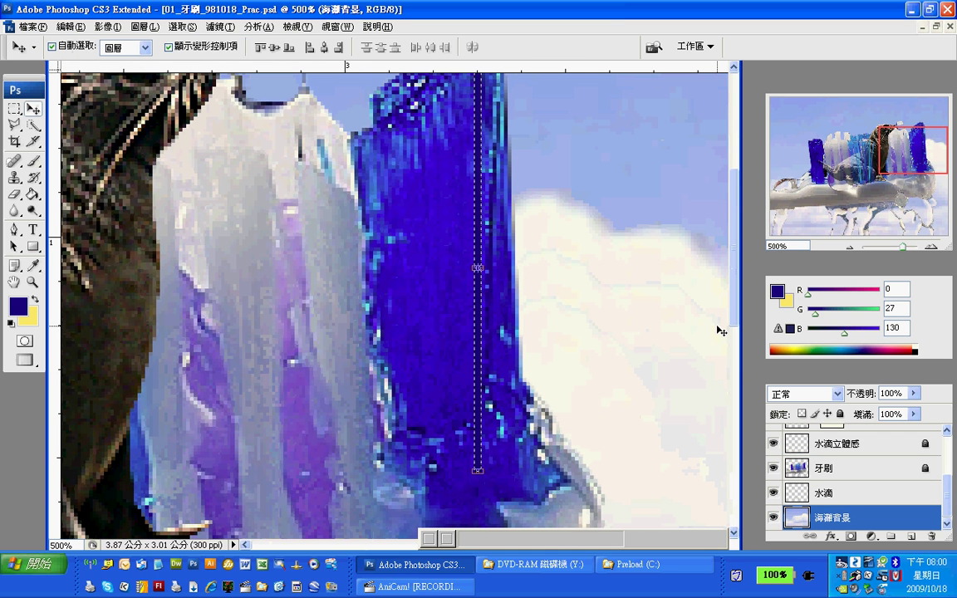
{"action": "key", "text": "Down"}
{"action": "key", "text": "Down"}
{"action": "key", "text": "Down"}
{"action": "key", "text": "Down"}
{"action": "key", "text": "Down"}
{"action": "key", "text": "Down"}
{"action": "key", "text": "Down"}
{"action": "key", "text": "Down"}
{"action": "key", "text": "Down"}
{"action": "key", "text": "Down"}
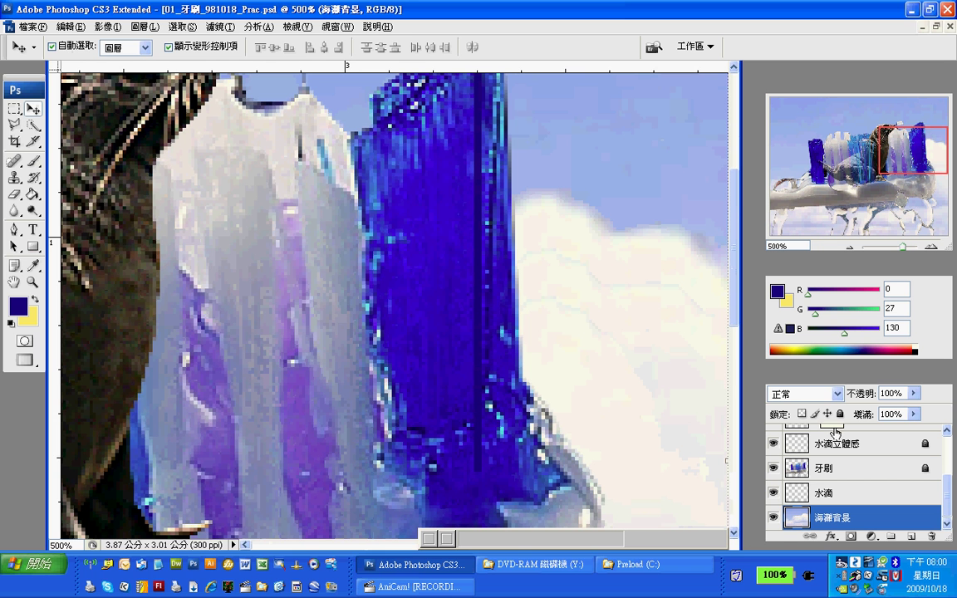
Examine how the new strip blends into the whole toothbrush and up close on the dark blue tuft
{"action": "key", "text": "z"}
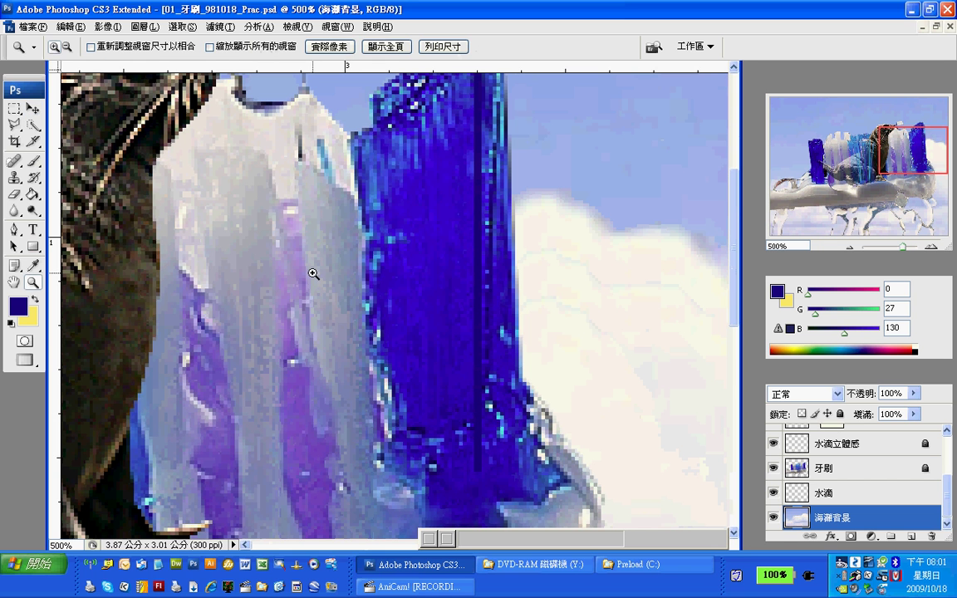
{"action": "left_click", "coordinate": [415, 258], "text": "alt"}
{"action": "left_click", "coordinate": [415, 259], "text": "alt"}
{"action": "left_click", "coordinate": [507, 326], "text": "alt"}
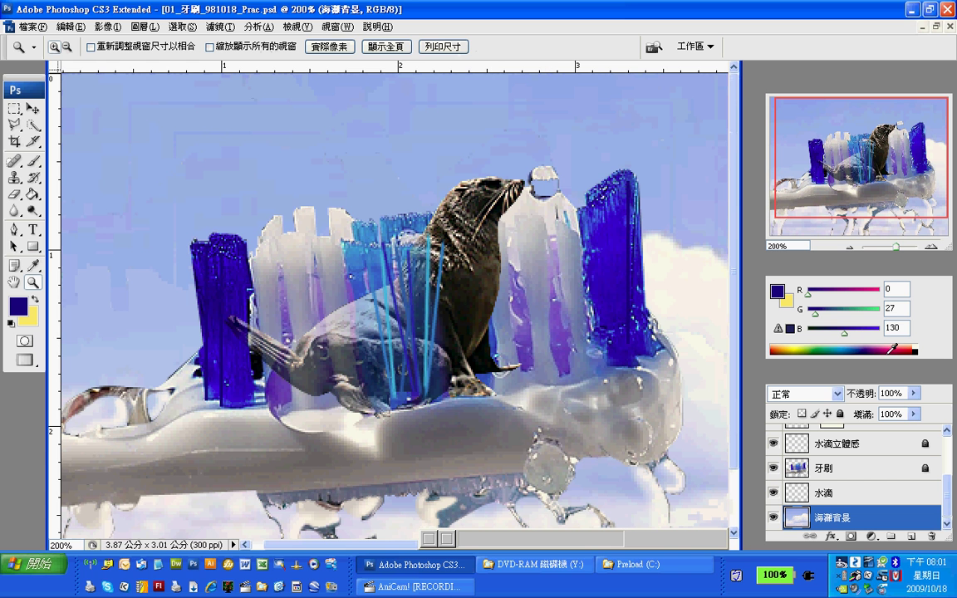
{"action": "left_click", "coordinate": [630, 263]}
{"action": "left_click", "coordinate": [631, 262]}
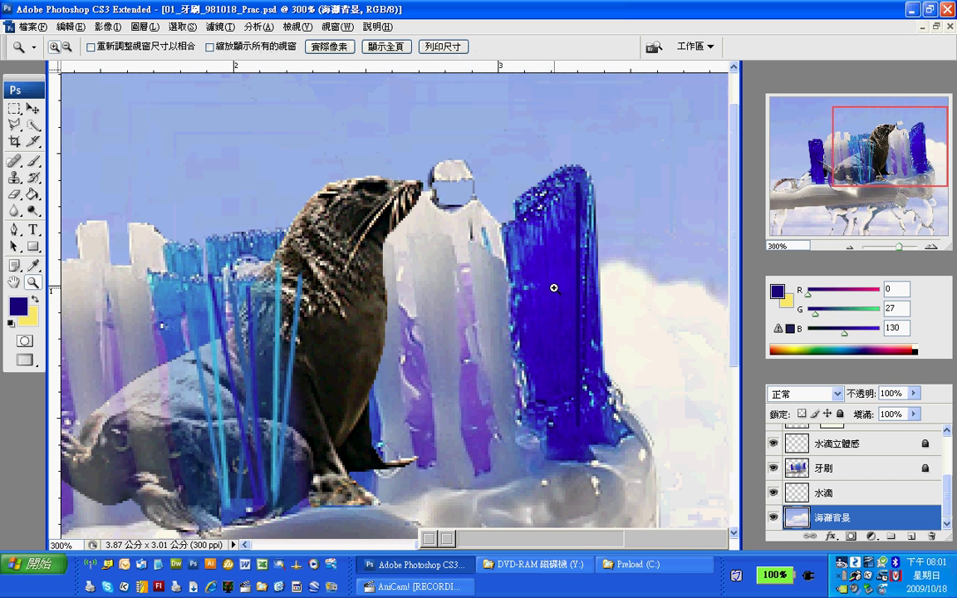
{"action": "left_click", "coordinate": [553, 285]}
Make the new strip's layer active and nudge the strip slightly up and towards the tuft's outer edge
{"action": "left_click", "coordinate": [32, 109]}
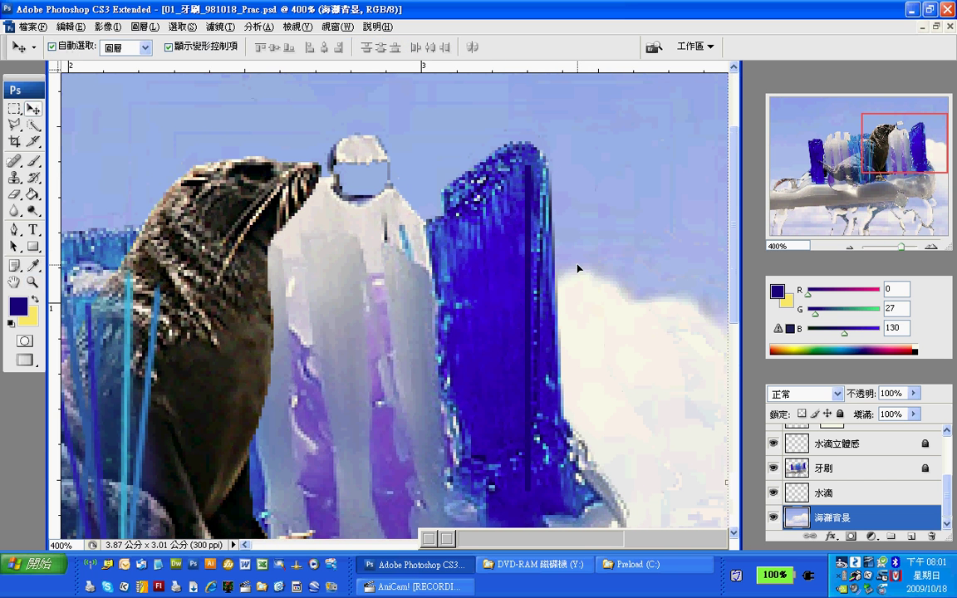
{"action": "left_click", "coordinate": [528, 249]}
{"action": "key", "text": "Up"}
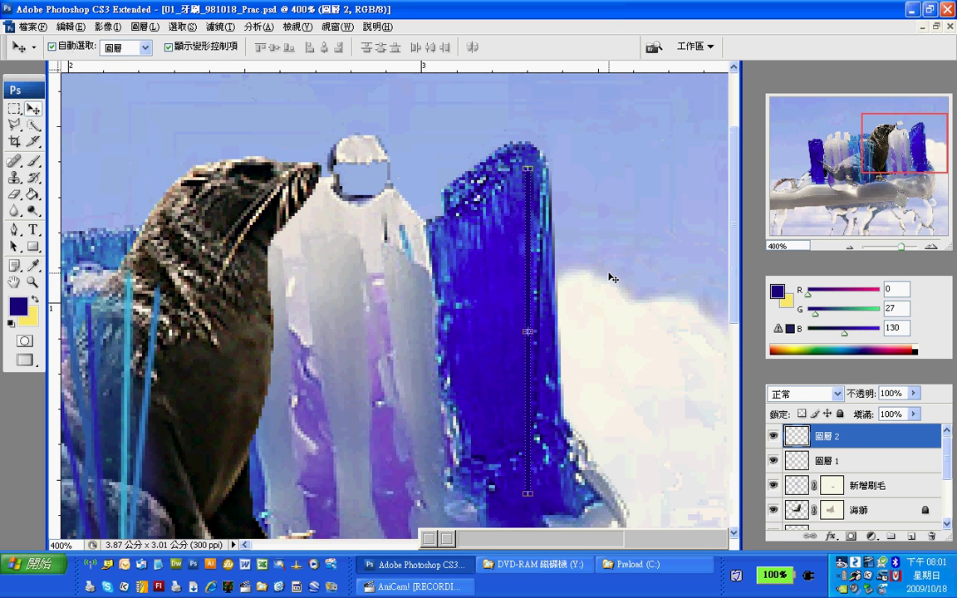
{"action": "key", "text": "Left"}
{"action": "key", "text": "Left"}
{"action": "key", "text": "Left"}
{"action": "key", "text": "Left"}
{"action": "key", "text": "Left"}
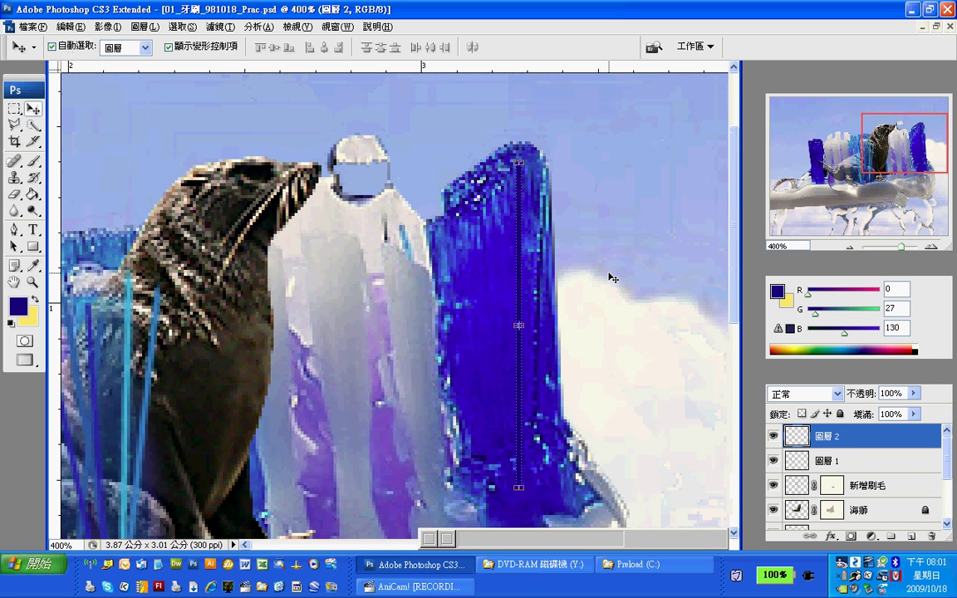
{"action": "key", "text": "Right"}
{"action": "key", "text": "Right"}
{"action": "key", "text": "Right"}
{"action": "key", "text": "Right"}
{"action": "key", "text": "Right"}
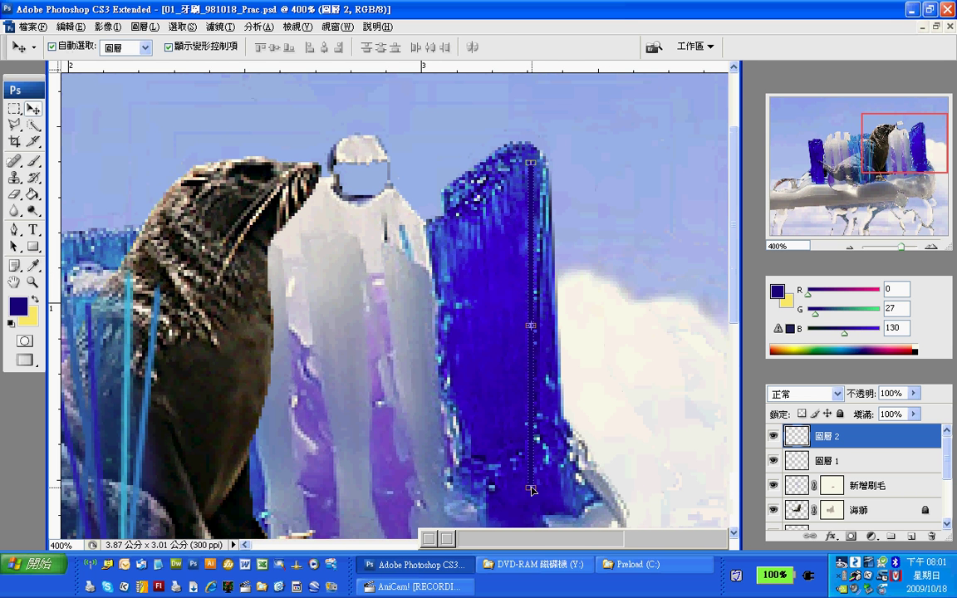
Shorten the strip to 83.5% height, move it to X 389.8 px and Y 115.5 px, apply the transform and deselect it
{"action": "left_click_drag", "start_coordinate": [531, 488], "coordinate": [531, 462]}
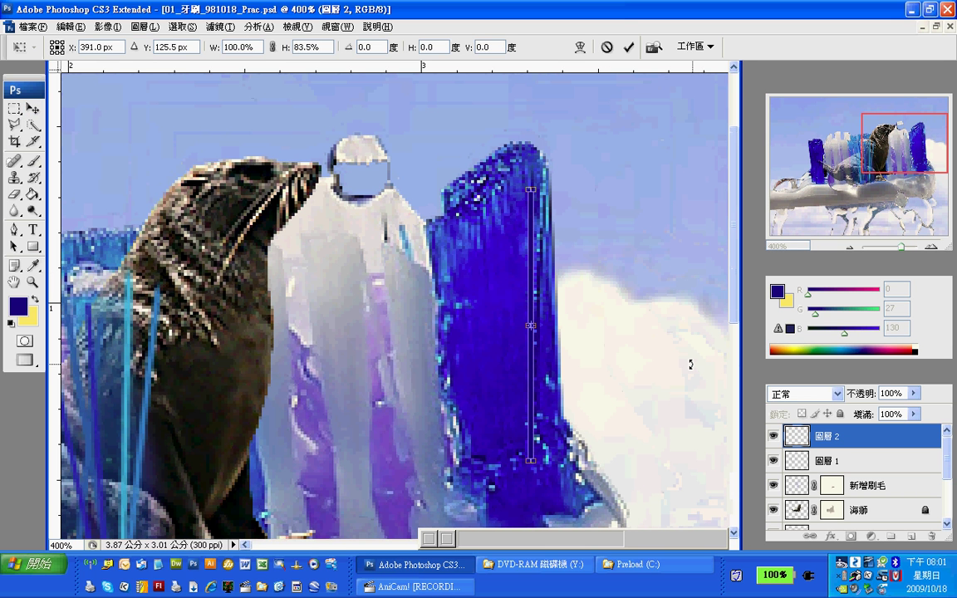
{"action": "key", "text": "Up"}
{"action": "key", "text": "Up"}
{"action": "key", "text": "Up"}
{"action": "key", "text": "Left"}
{"action": "key", "text": "Left"}
{"action": "key", "text": "Up"}
{"action": "key", "text": "Up"}
{"action": "key", "text": "Up"}
{"action": "key", "text": "Up"}
{"action": "key", "text": "Up"}
{"action": "key", "text": "Up"}
{"action": "key", "text": "Up"}
{"action": "key", "text": "Up"}
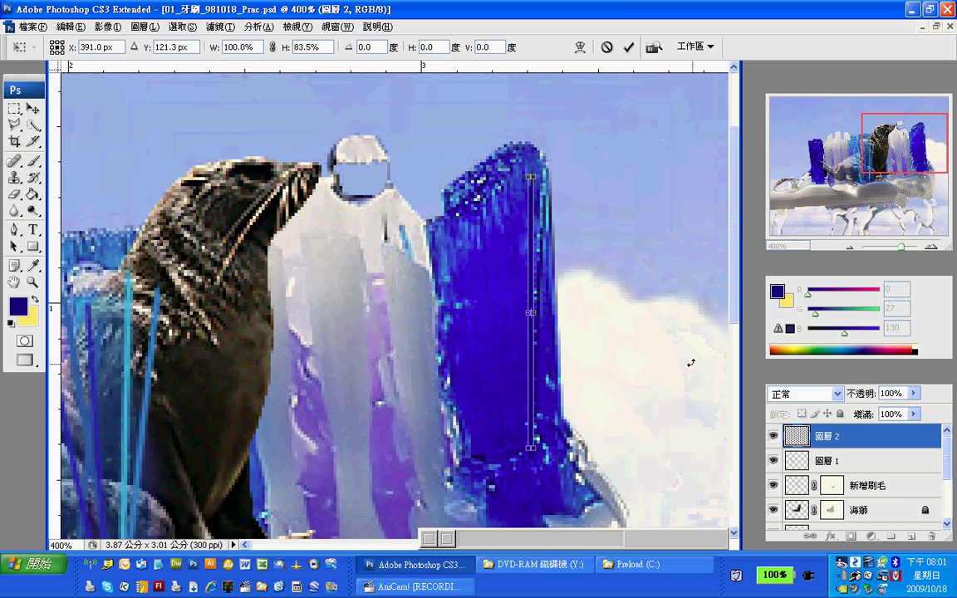
{"action": "key", "text": "Down"}
{"action": "key", "text": "Right"}
{"action": "key", "text": "Right"}
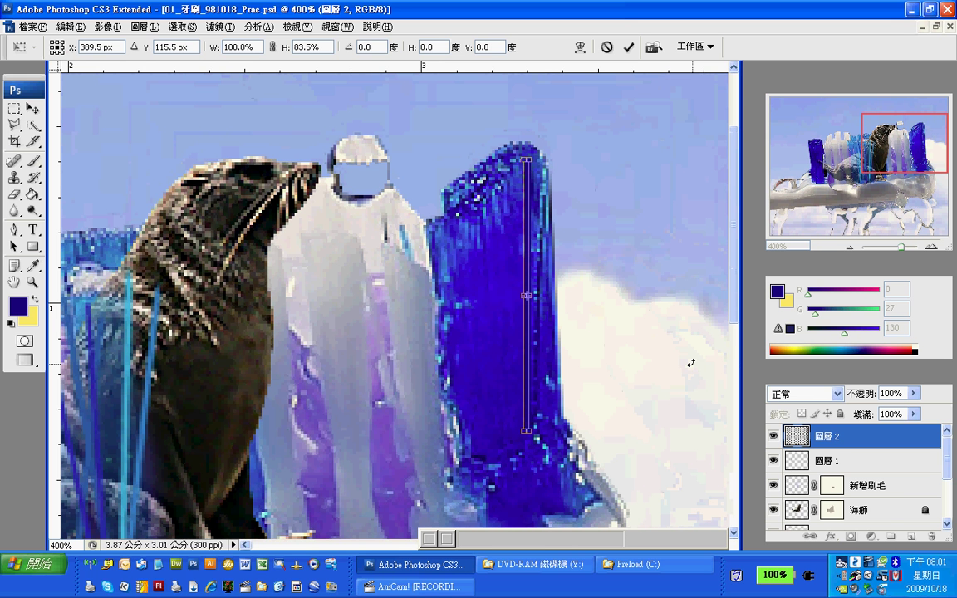
{"action": "left_click", "coordinate": [32, 108]}
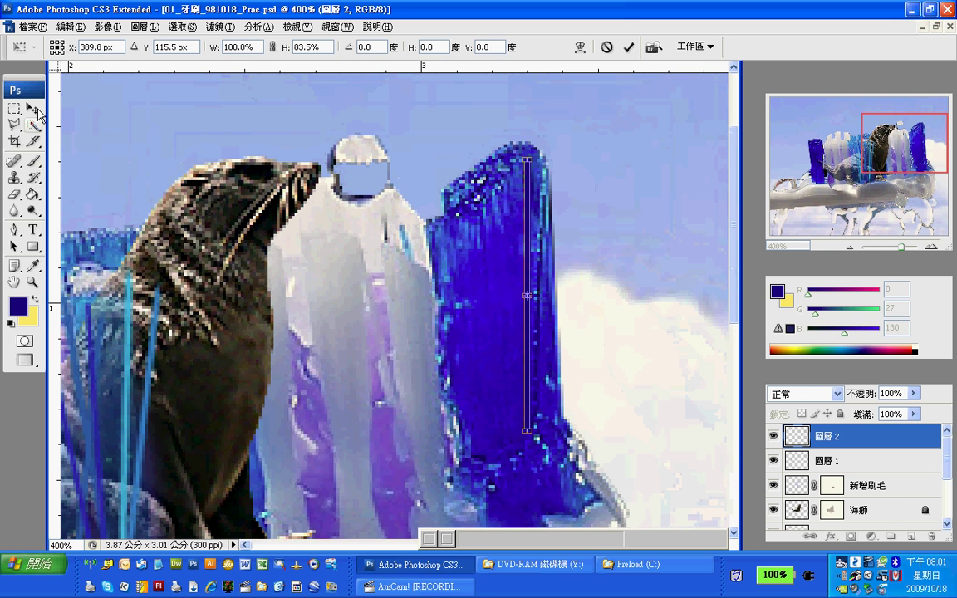
{"action": "left_click", "coordinate": [397, 207]}
{"action": "left_click", "coordinate": [636, 381]}
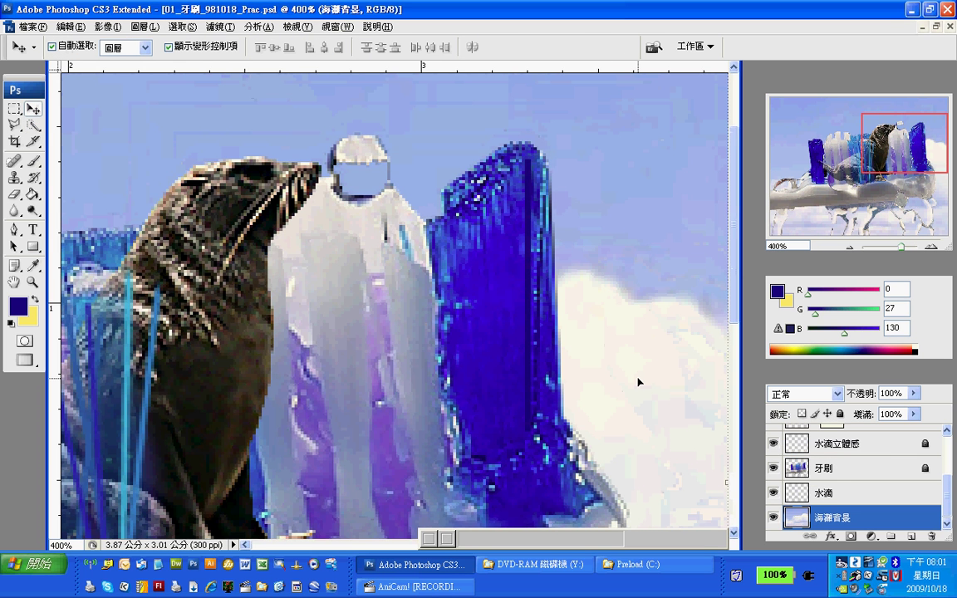
Check the shortened strip at the tuft's base and against the complete toothbrush composite
{"action": "scroll", "coordinate": [636, 381], "scroll_direction": "down", "scroll_amount": 3}
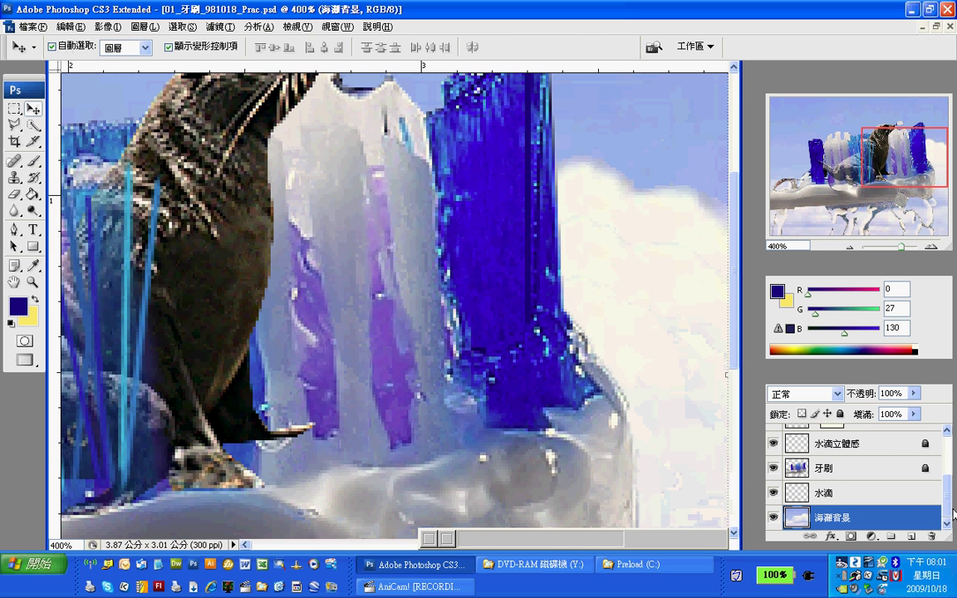
{"action": "scroll", "coordinate": [905, 511], "scroll_direction": "up", "scroll_amount": 5}
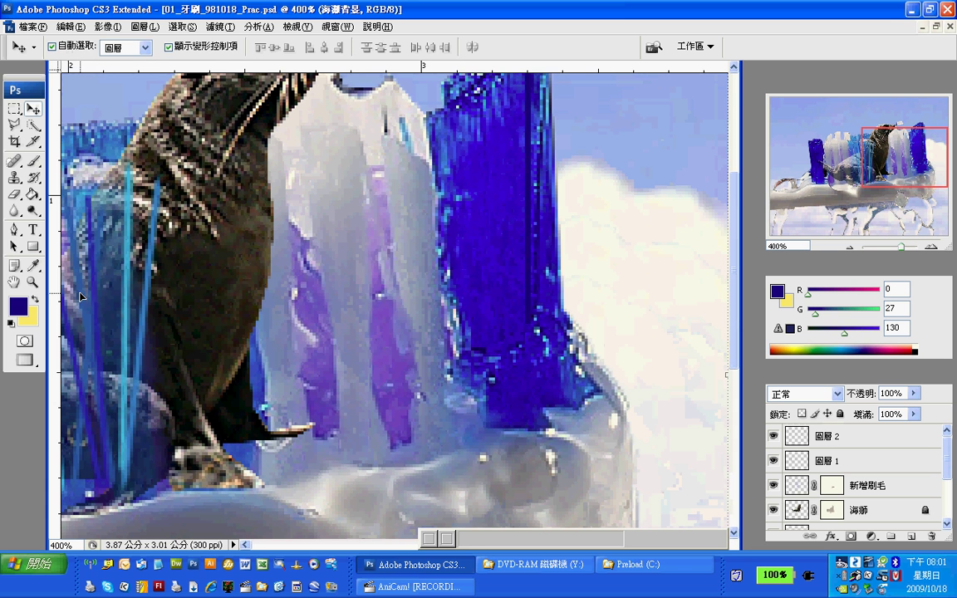
{"action": "left_click", "coordinate": [32, 283]}
{"action": "left_click", "coordinate": [432, 281], "text": "alt"}
{"action": "left_click", "coordinate": [432, 281], "text": "alt"}
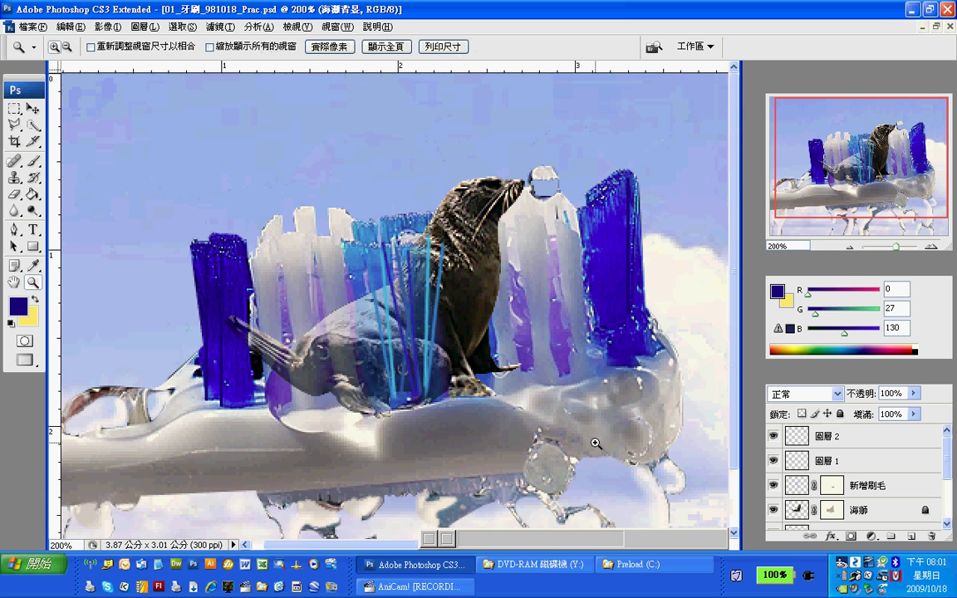